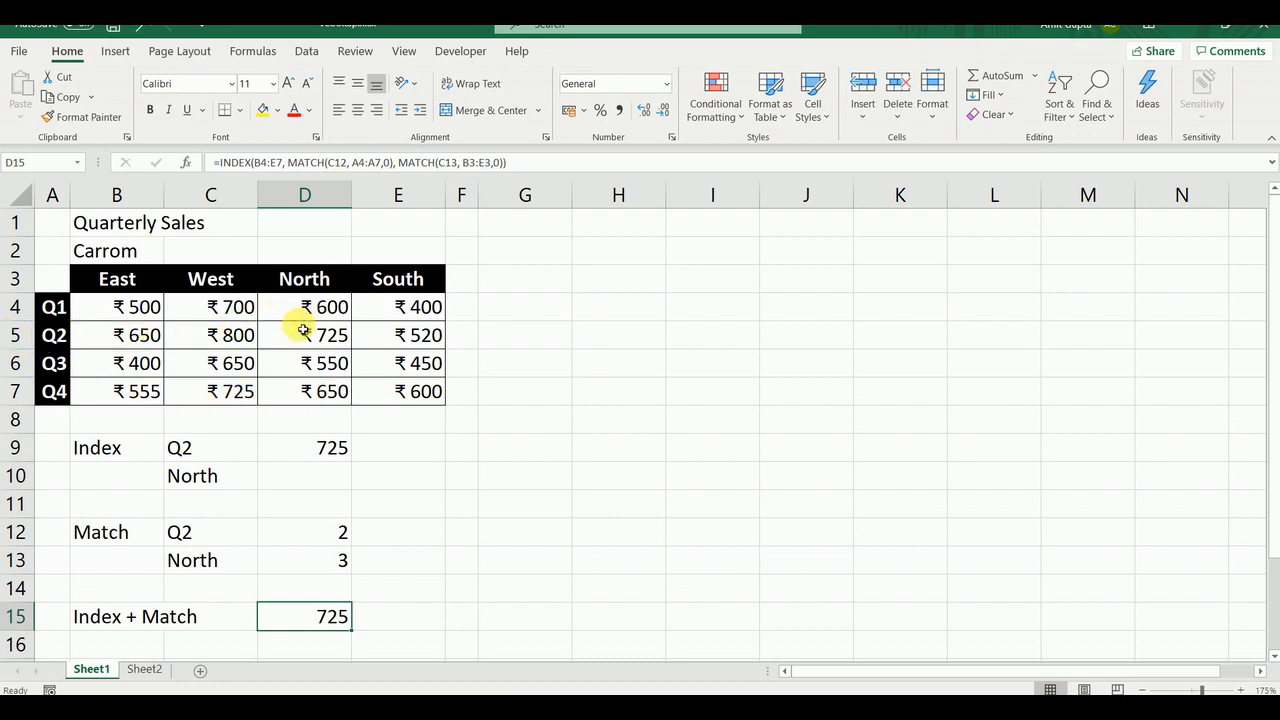
# Enter =INDEX(B4:E7,2, 3) in cell E9 to return the Q2 North sales figure, and check it against the table
pyautogui.moveTo(53, 306); pyautogui.dragTo(58, 335)
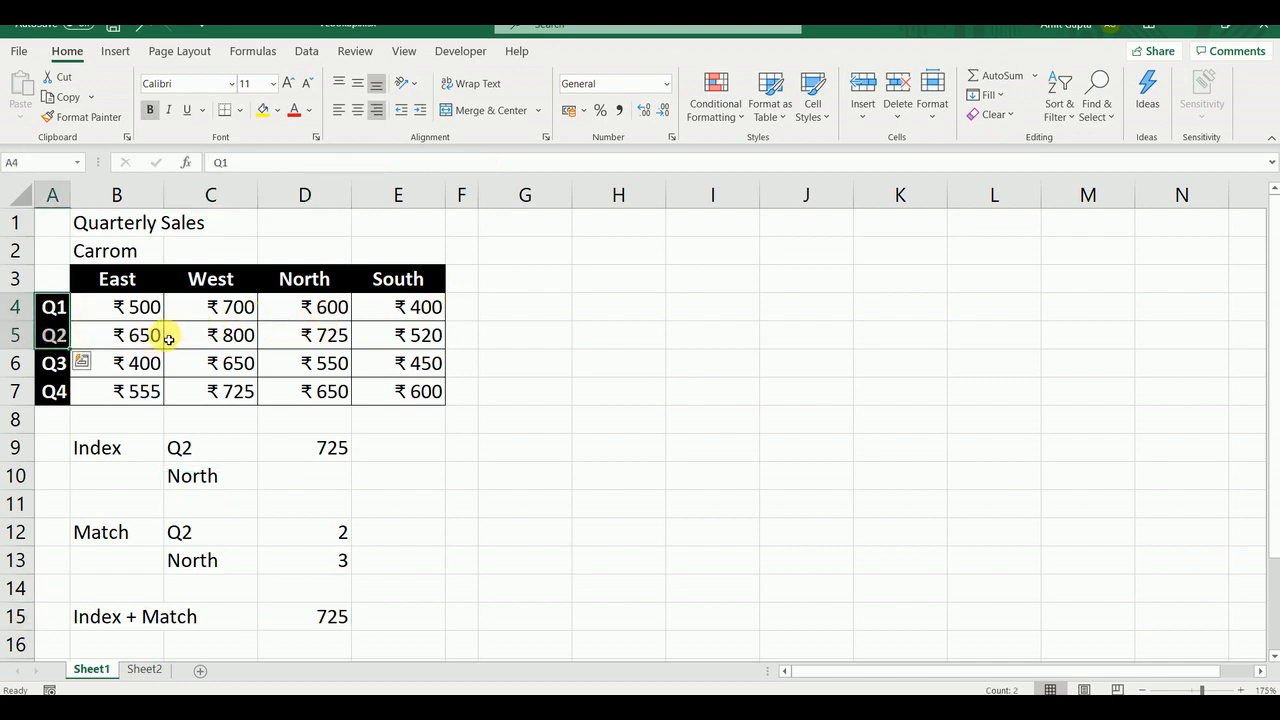
pyautogui.moveTo(169, 339); pyautogui.dragTo(331, 345)
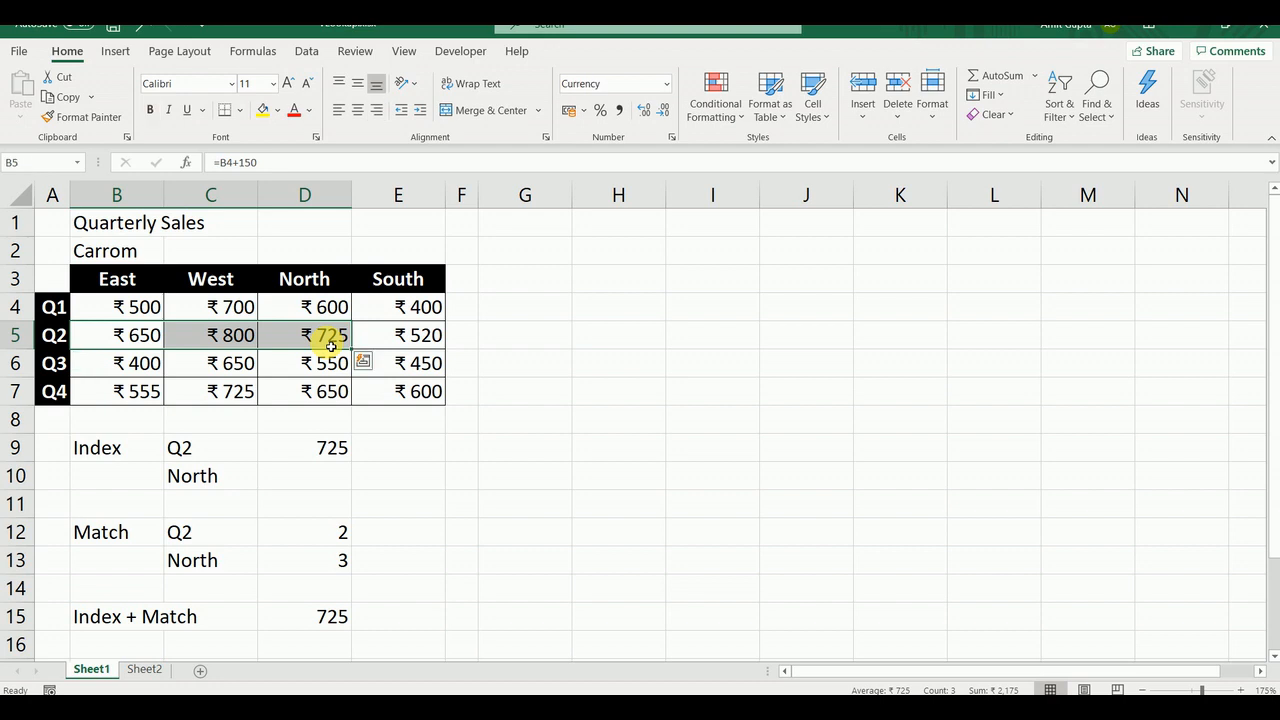
pyautogui.click(442, 459)
pyautogui.write('=')
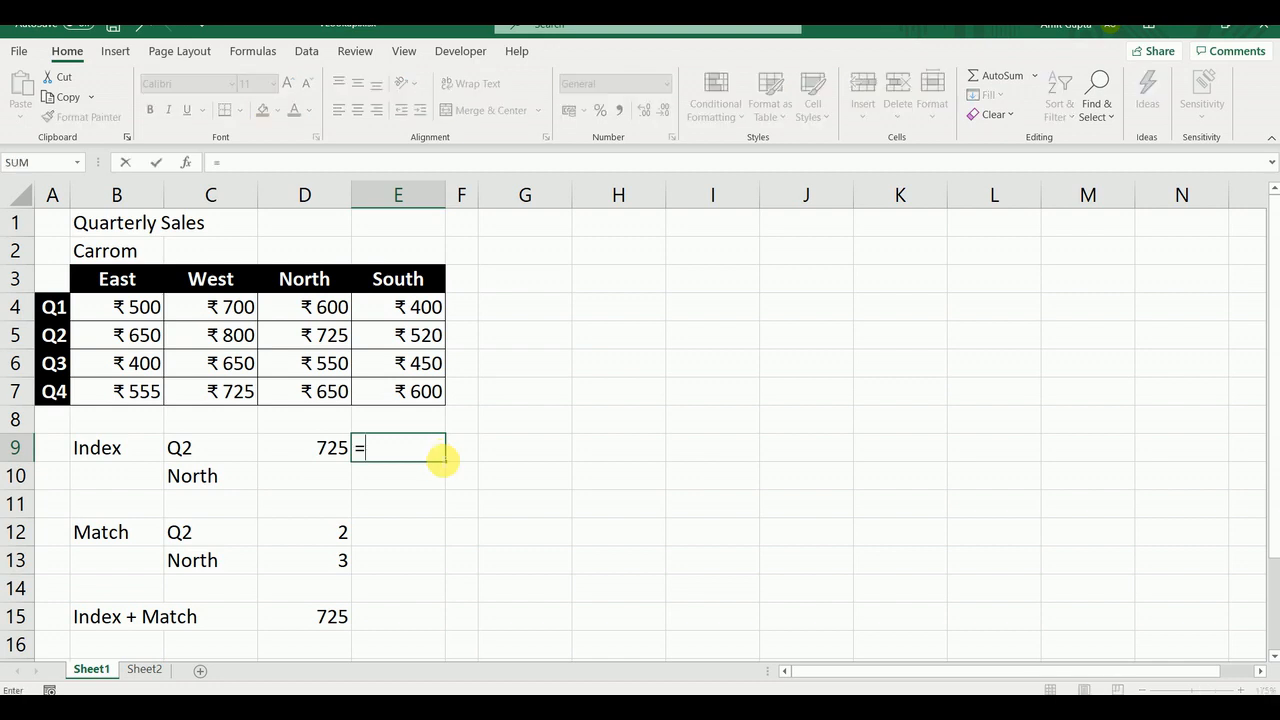
pyautogui.write('index(')
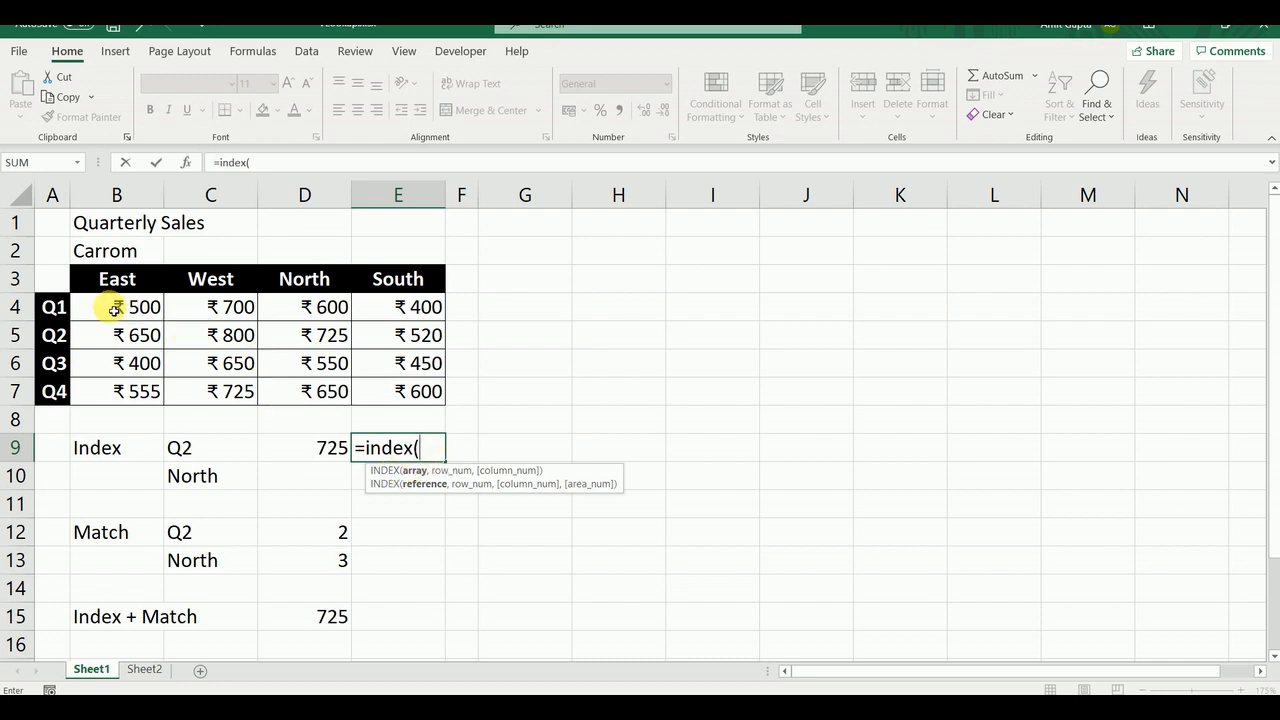
pyautogui.moveTo(112, 308); pyautogui.dragTo(423, 400)
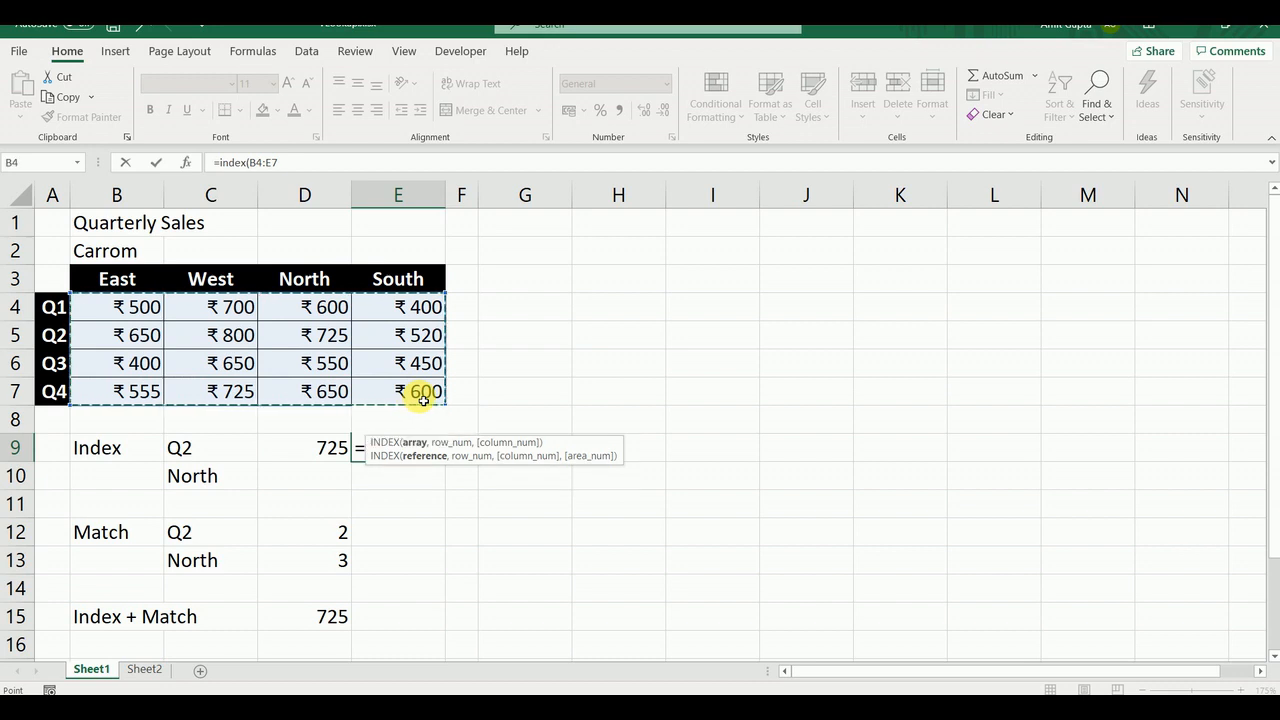
pyautogui.write(',')
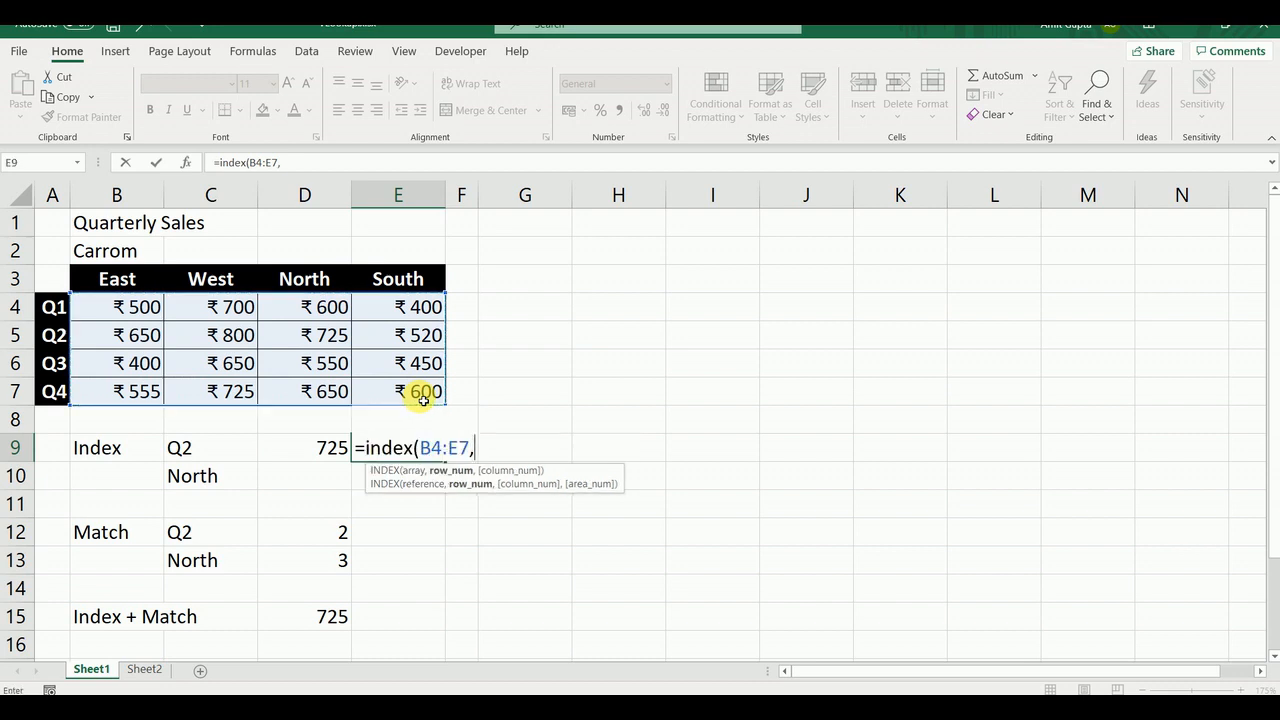
pyautogui.write('2,')
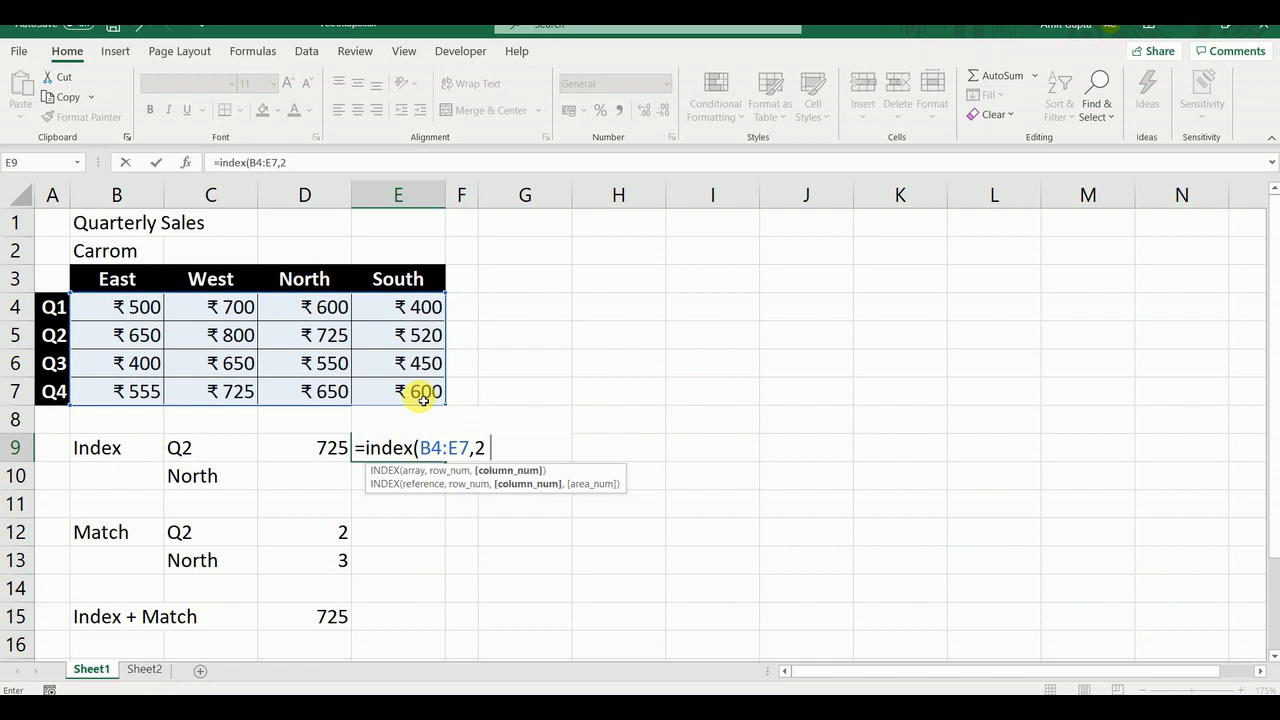
pyautogui.write(' 3)')
pyautogui.press('Return')
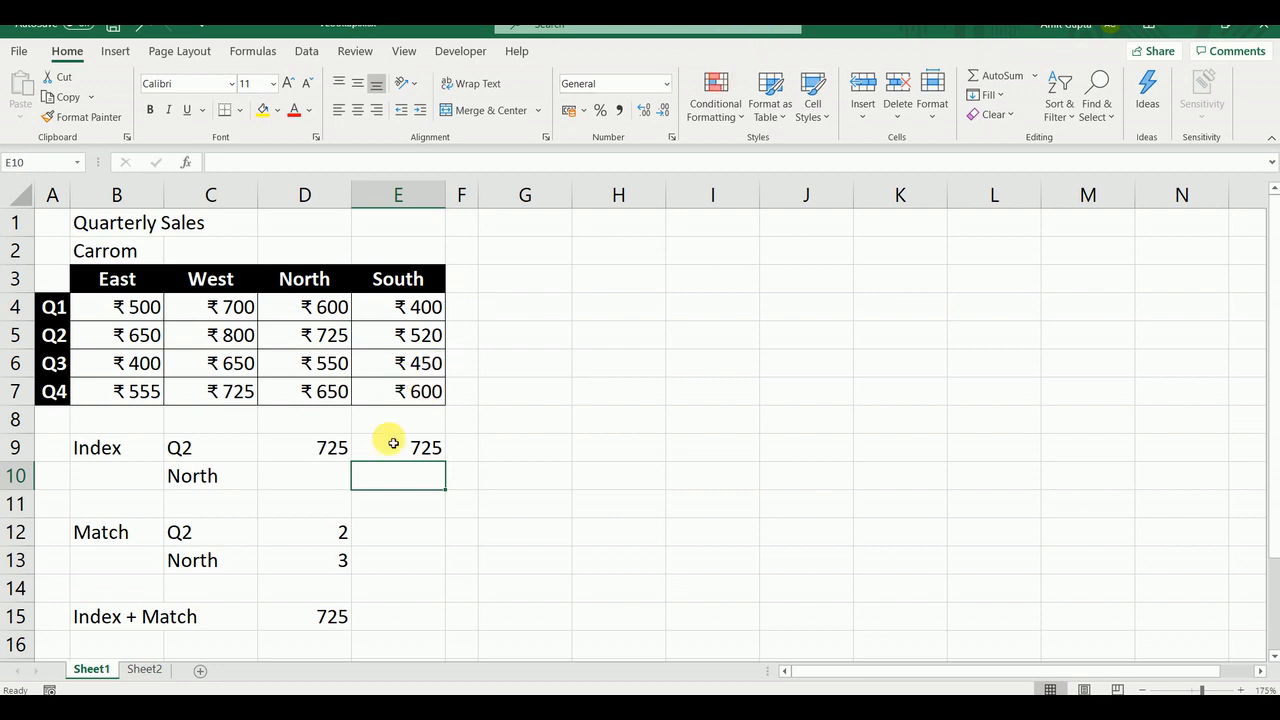
pyautogui.click(411, 445)
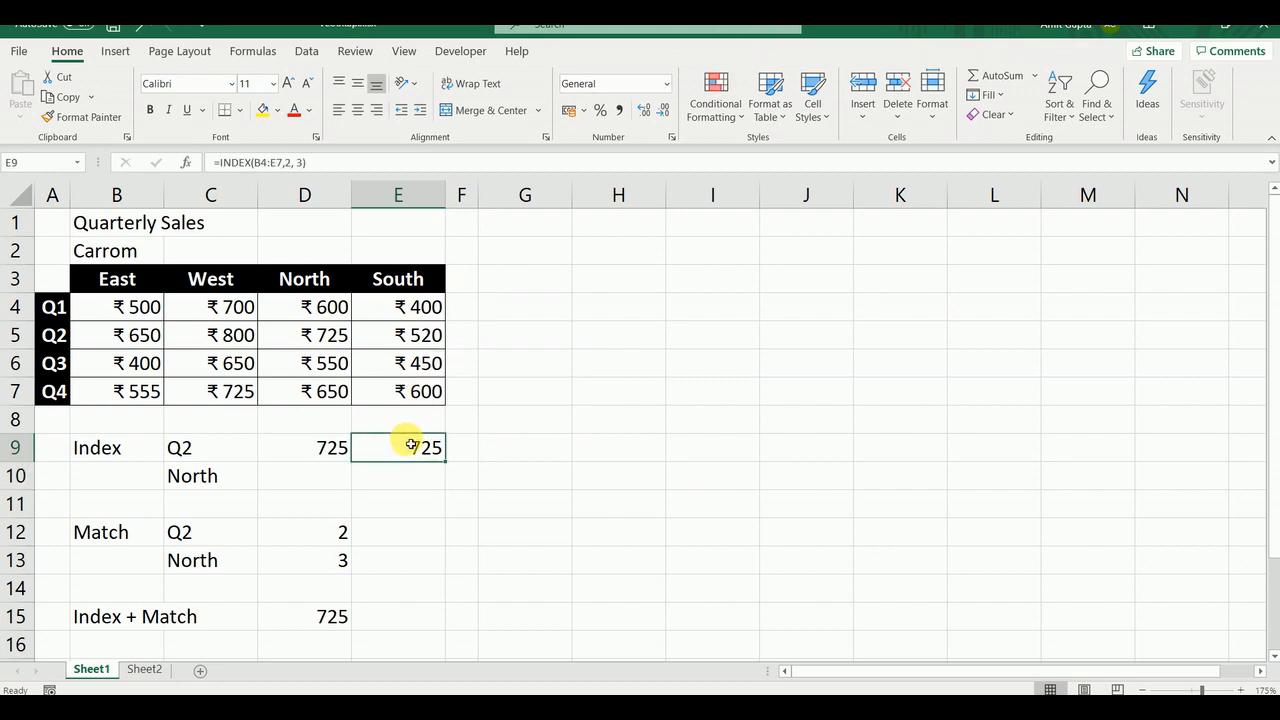
pyautogui.click(306, 332)
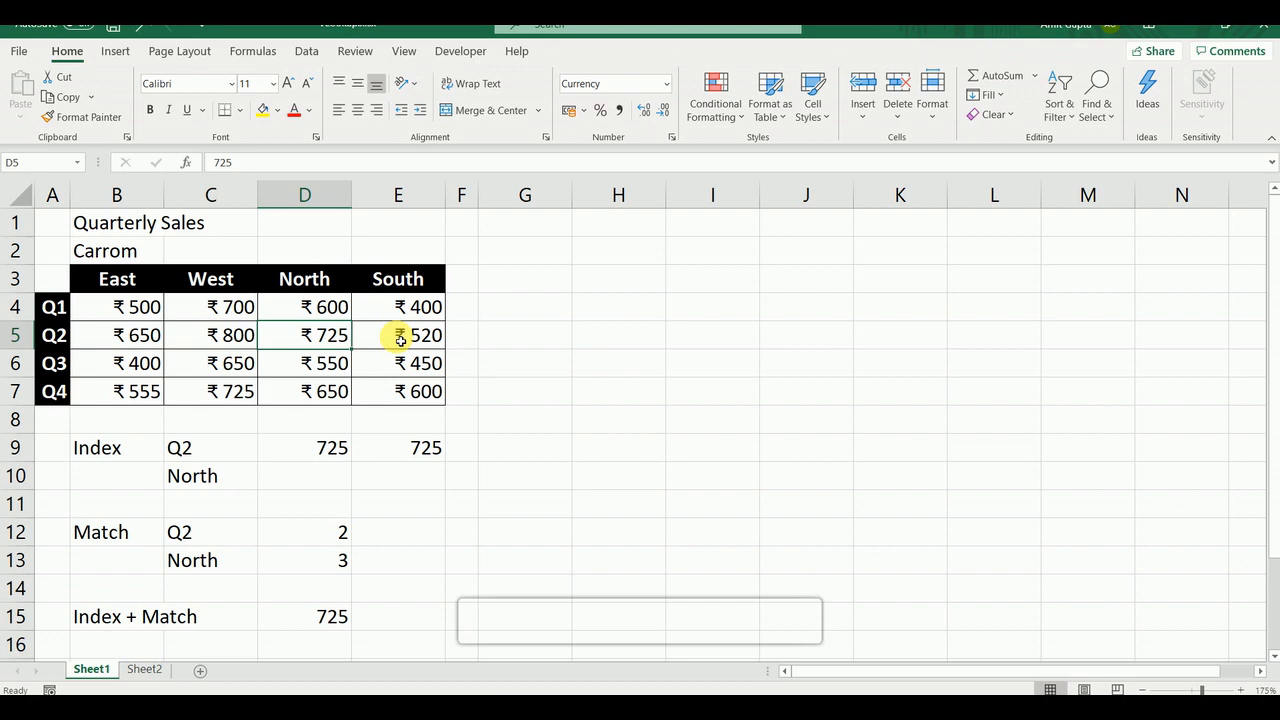
# Enter =MATCH(C12, A4:A7,0) in cell E12 to find the exact-match position of Q2 among the quarter labels
pyautogui.click(398, 532)
pyautogui.write('=')
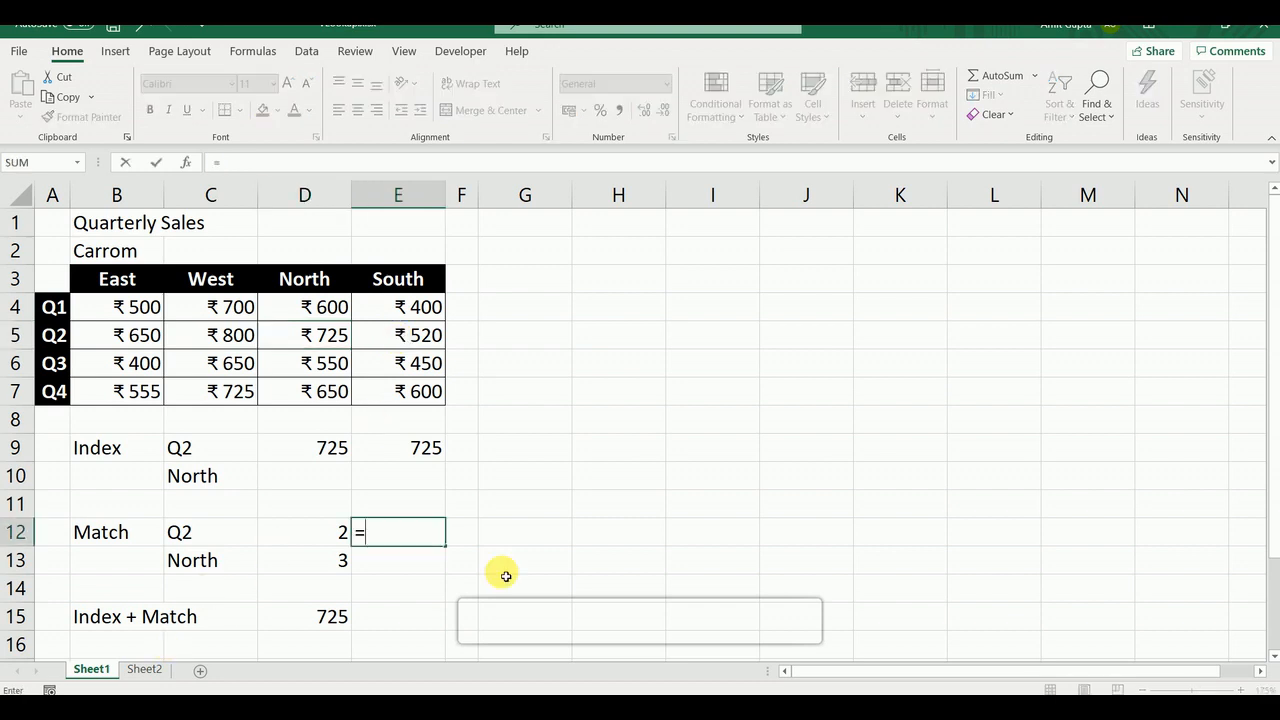
pyautogui.write('mathc')
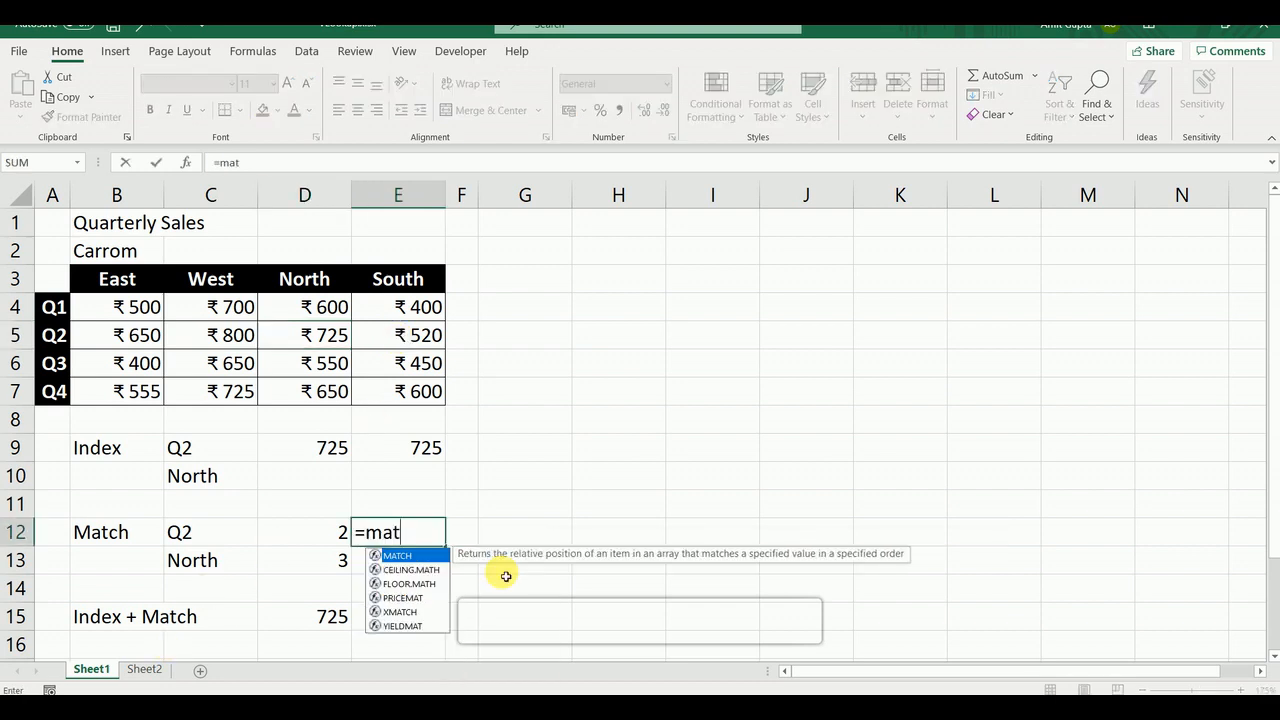
pyautogui.press('BackSpace')
pyautogui.press('BackSpace')
pyautogui.write('ch')
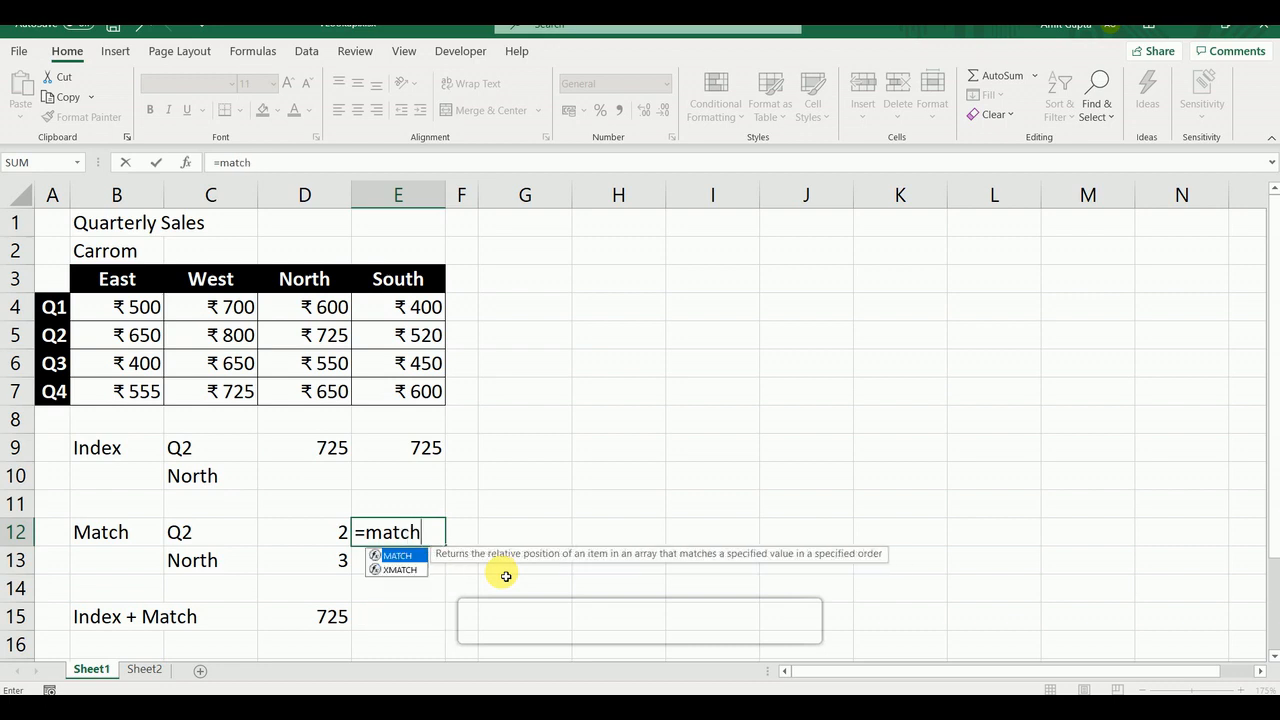
pyautogui.write('(')
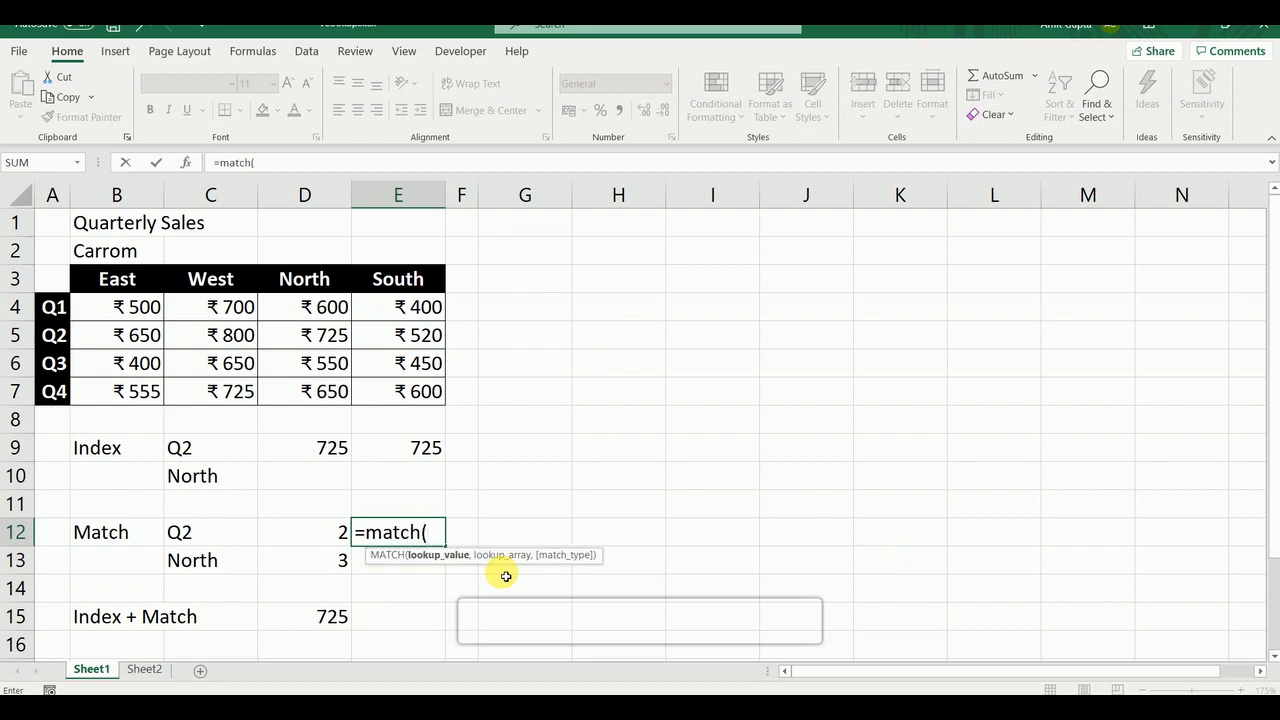
pyautogui.press('Left')
pyautogui.press('Left')
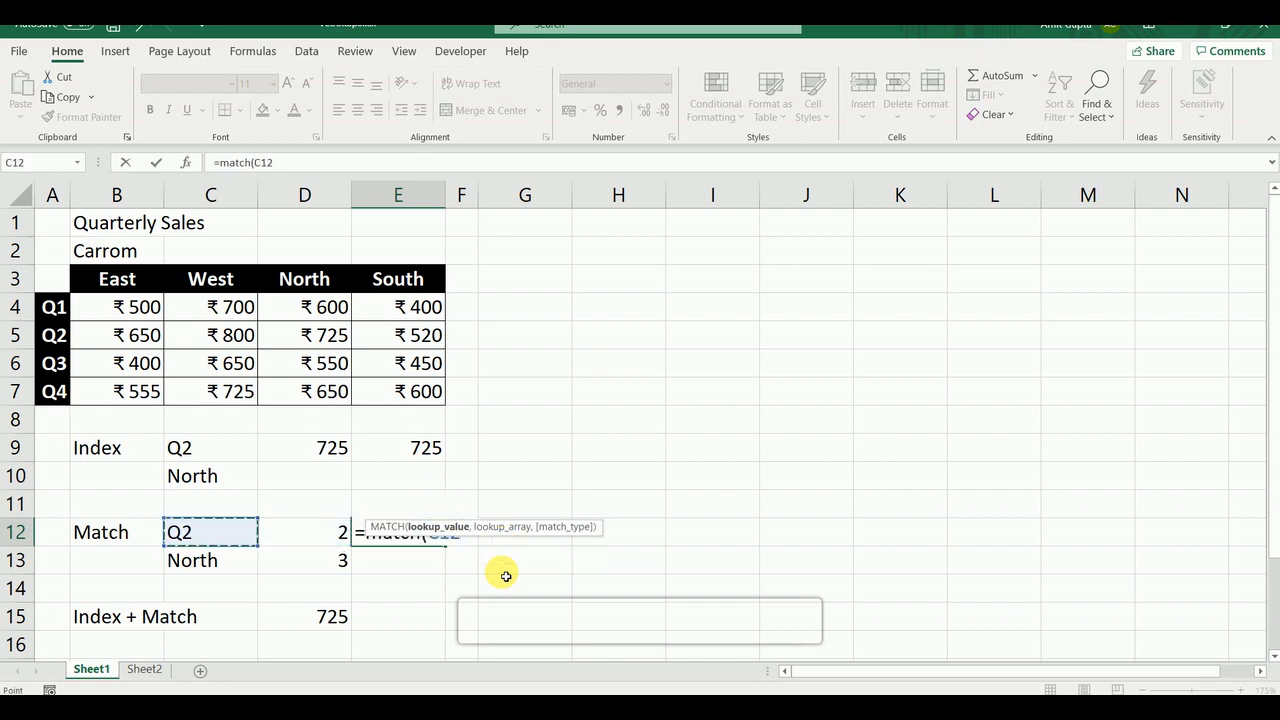
pyautogui.write(',')
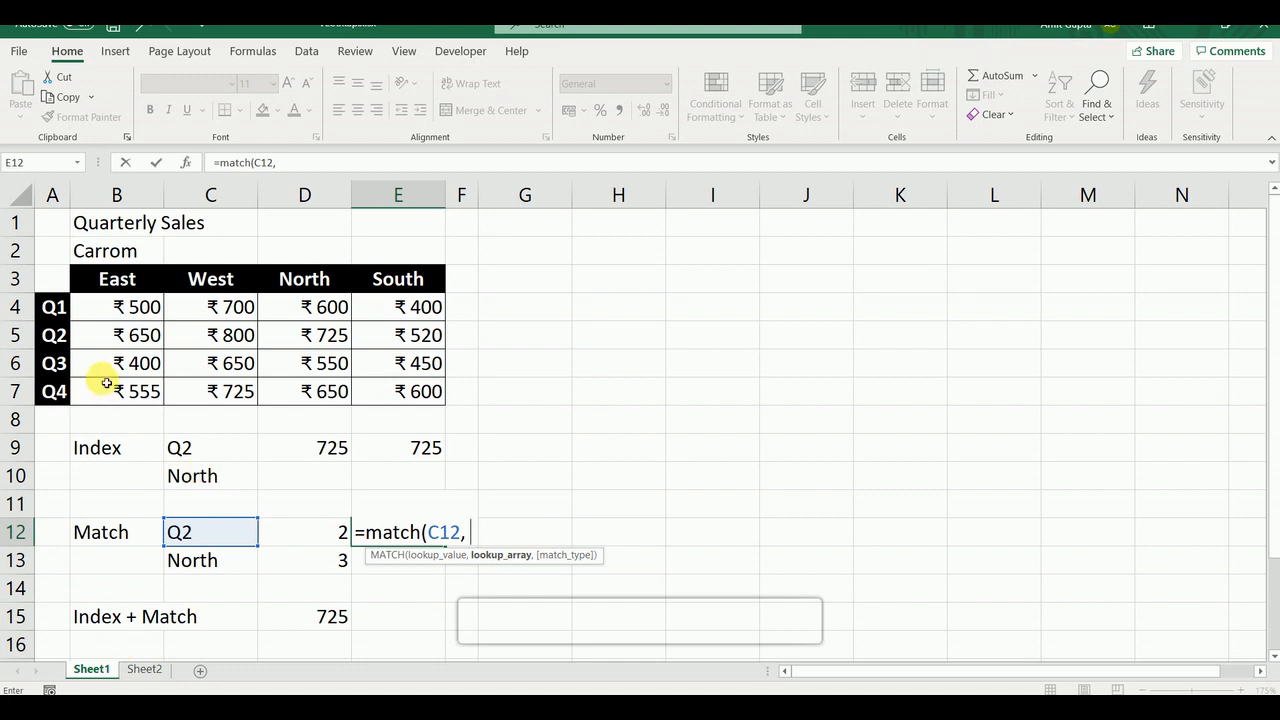
pyautogui.moveTo(61, 312); pyautogui.dragTo(54, 392)
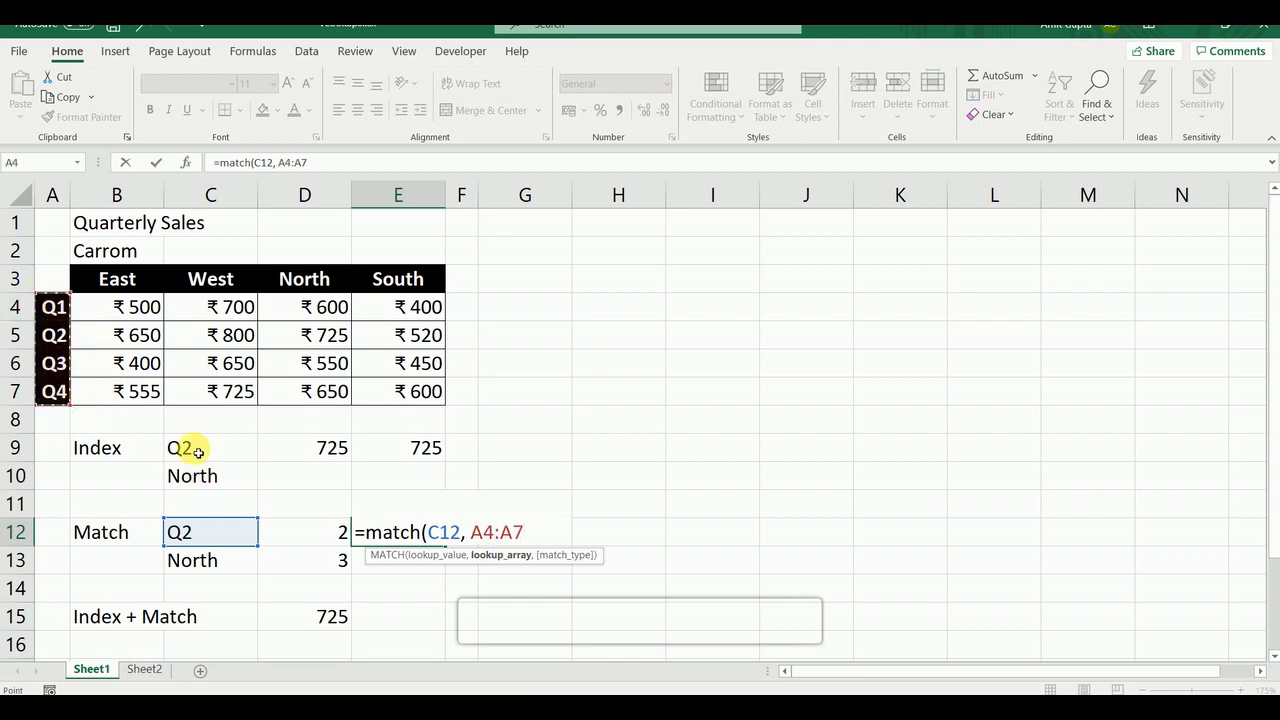
pyautogui.write(',')
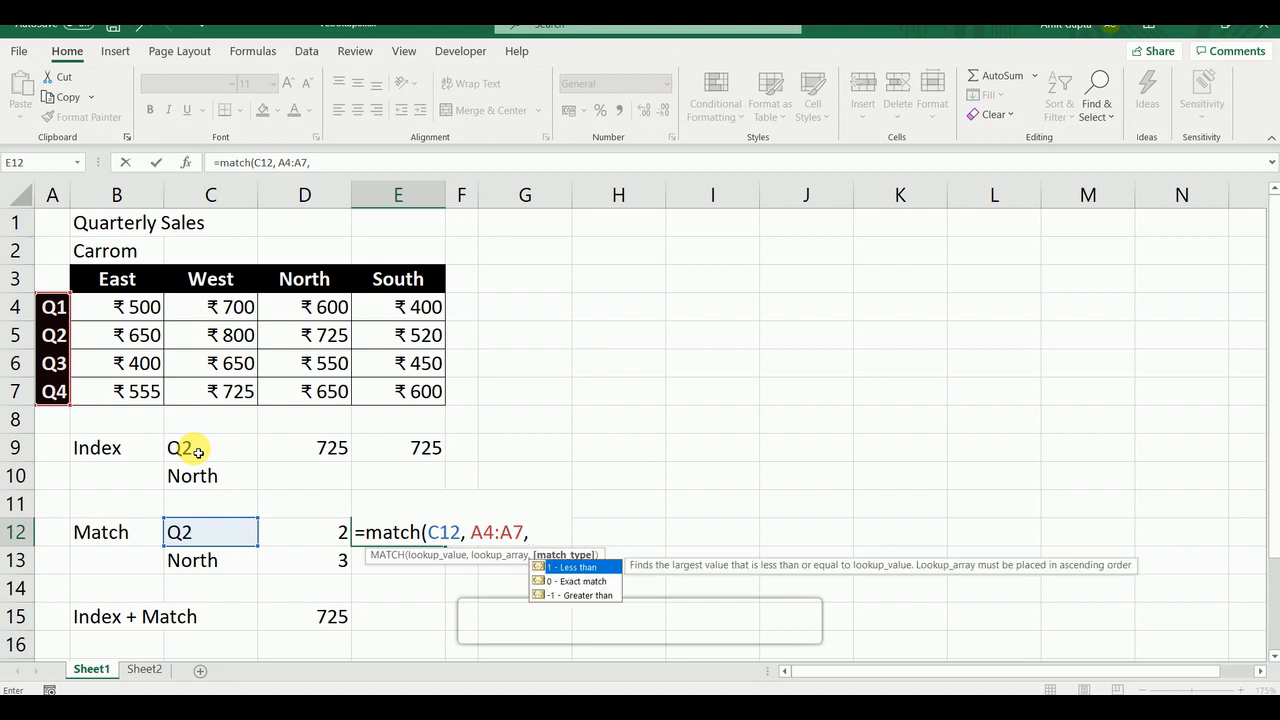
pyautogui.press('Down')
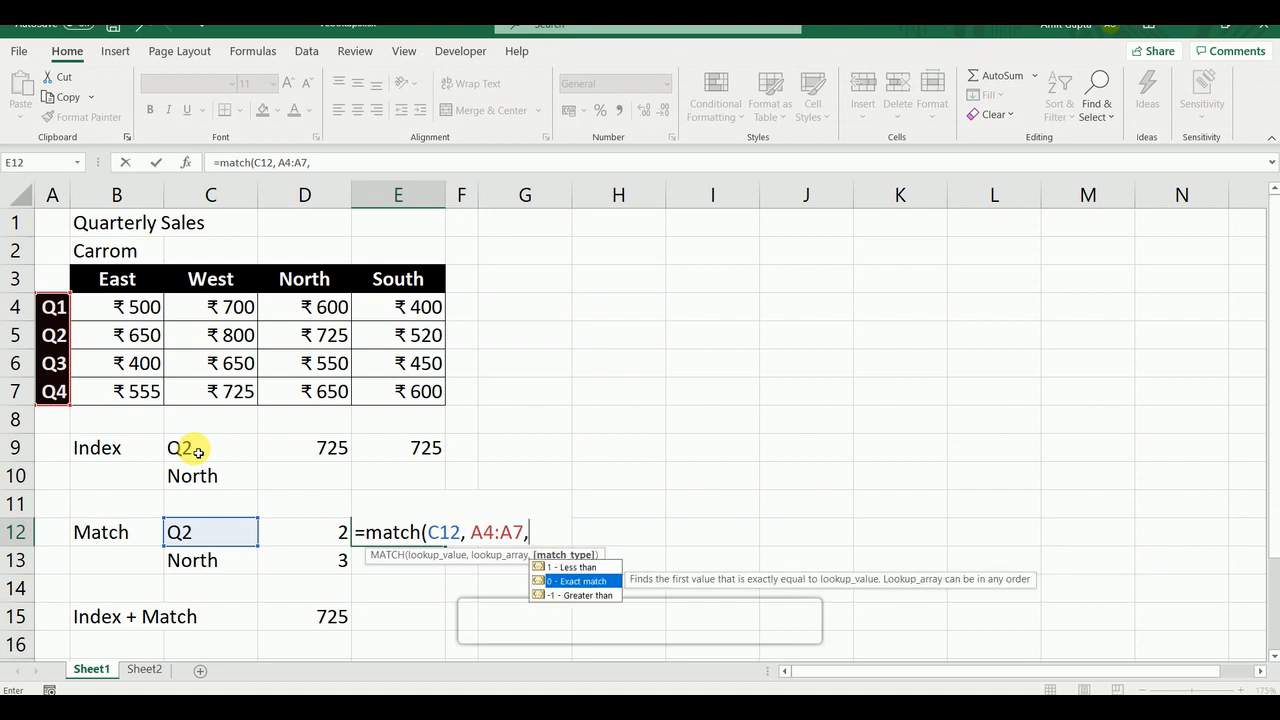
pyautogui.press('Tab')
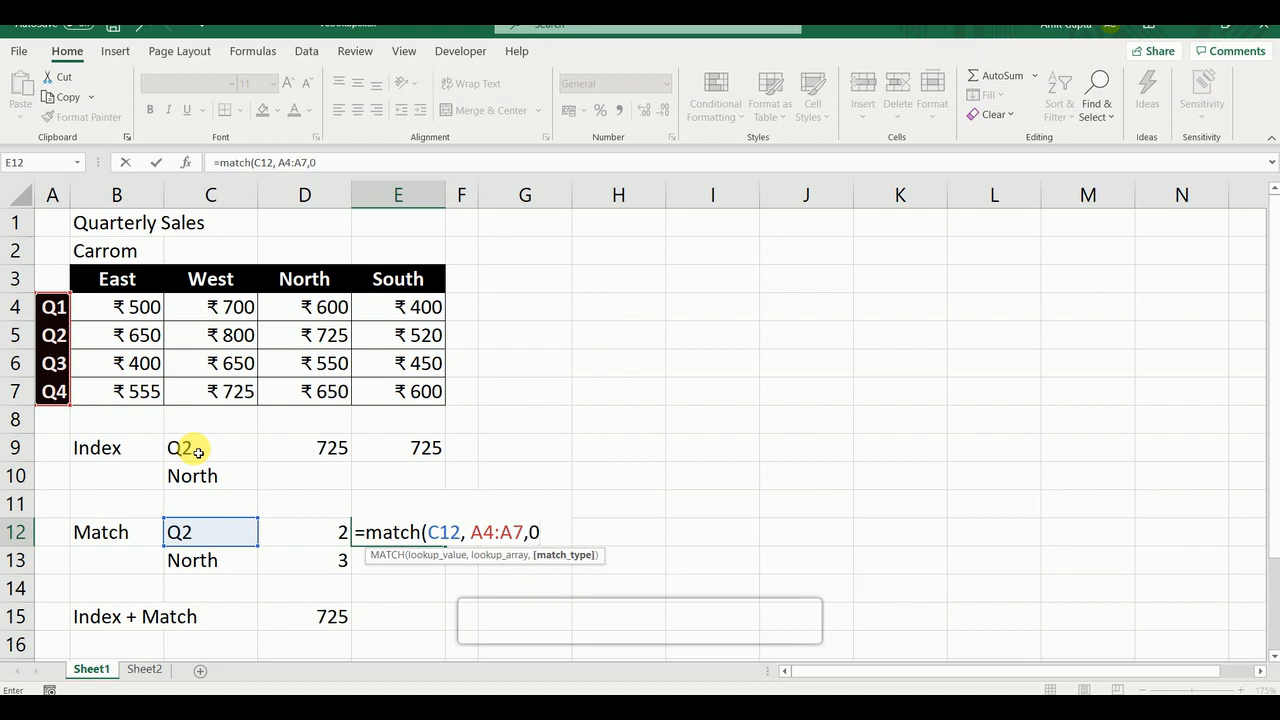
pyautogui.write(')')
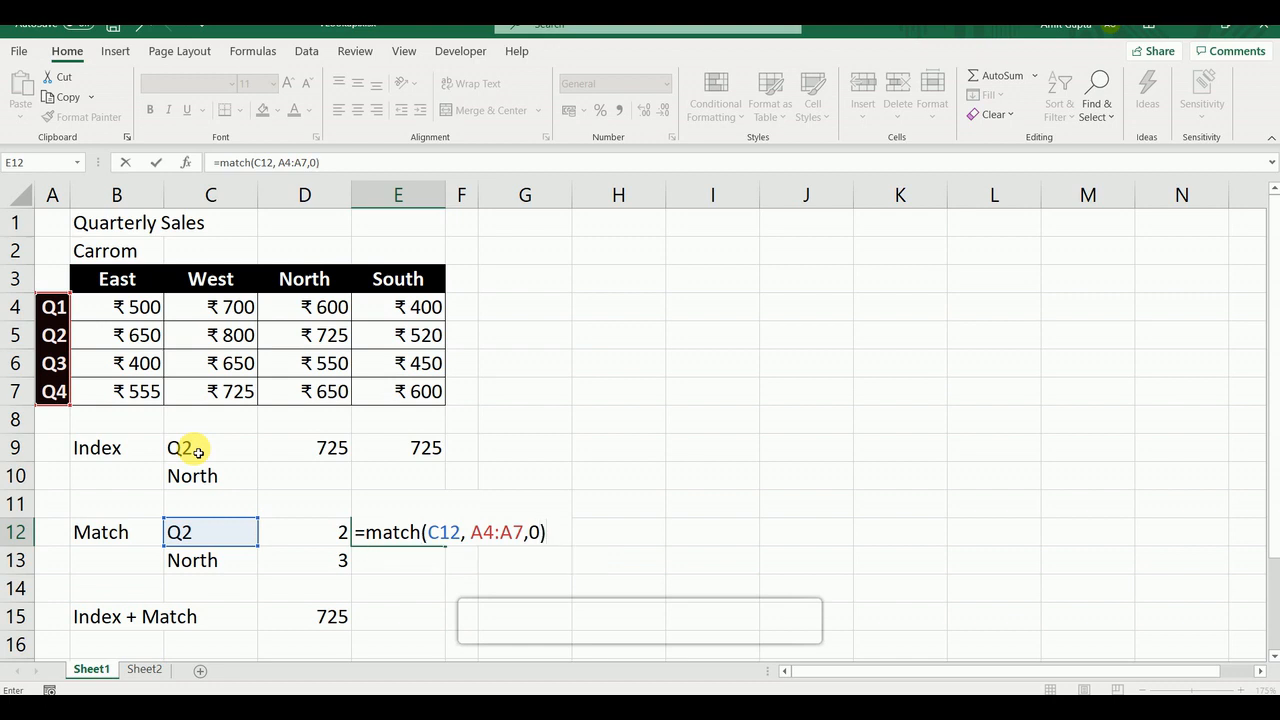
pyautogui.press('Return')
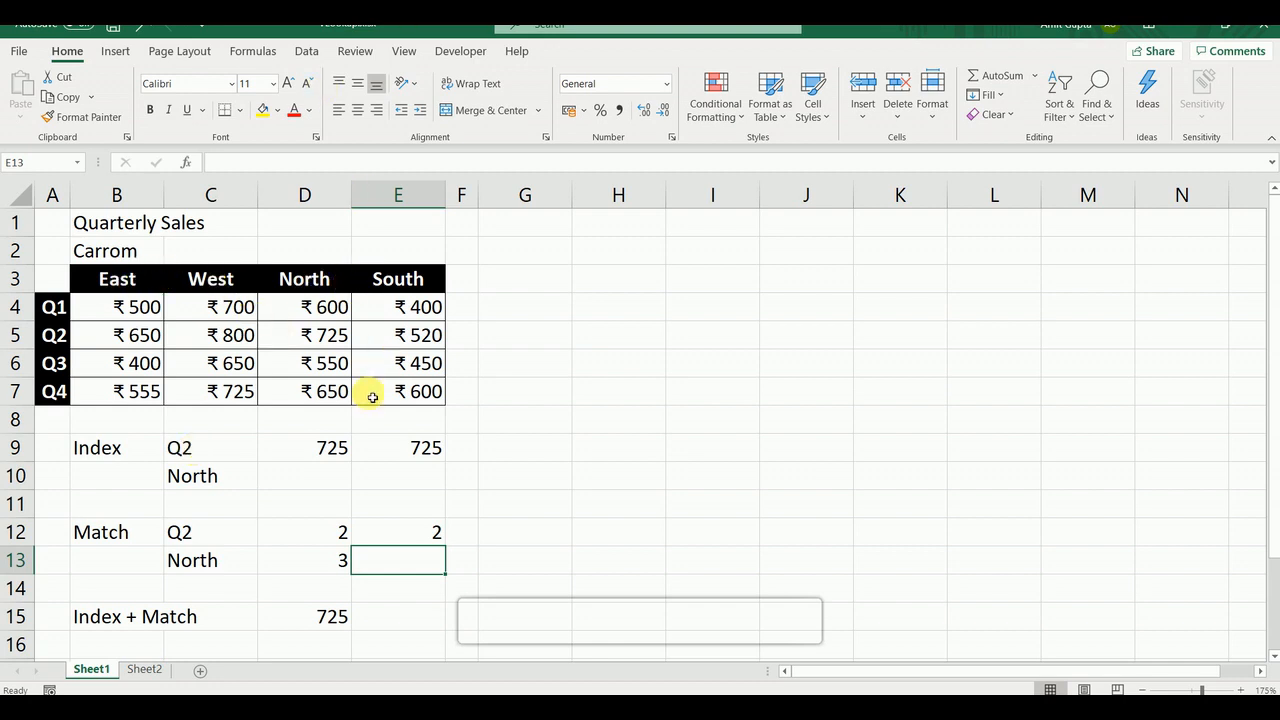
# Enter =MATCH(C13, B3:E3,0) in cell E13 to find the exact-match position of North among the region headers
pyautogui.write('=')
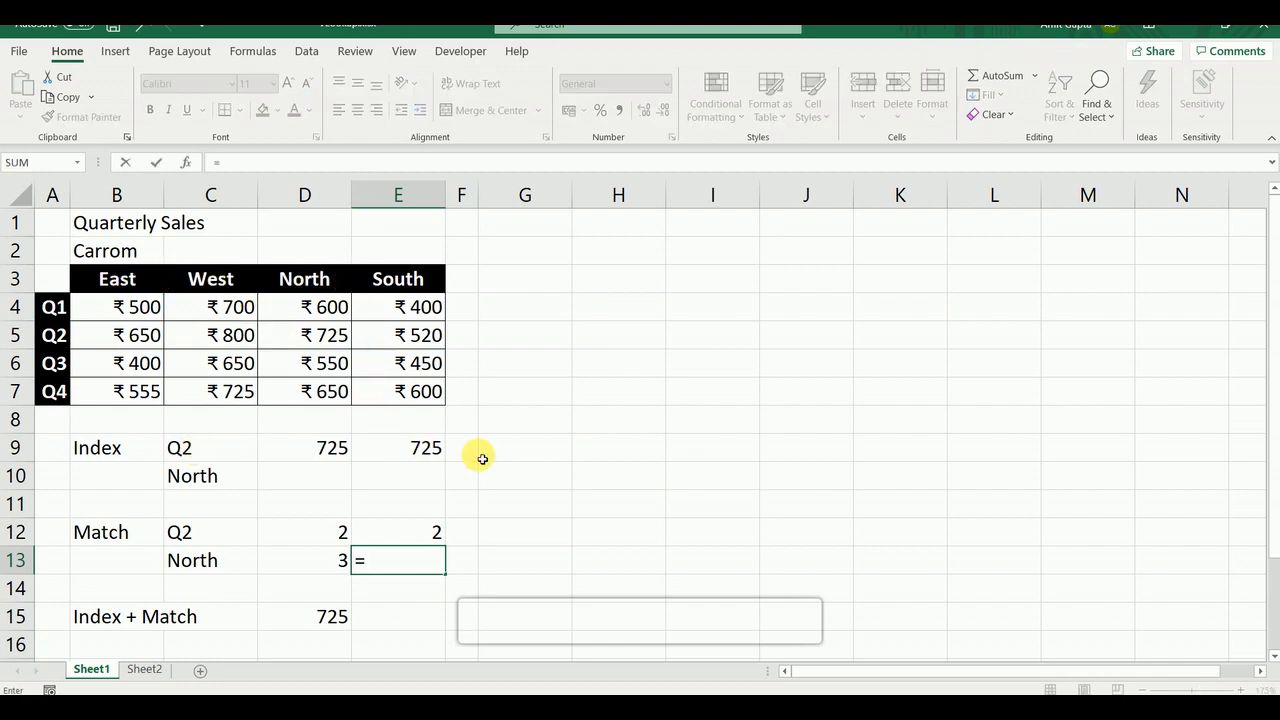
pyautogui.write('match(')
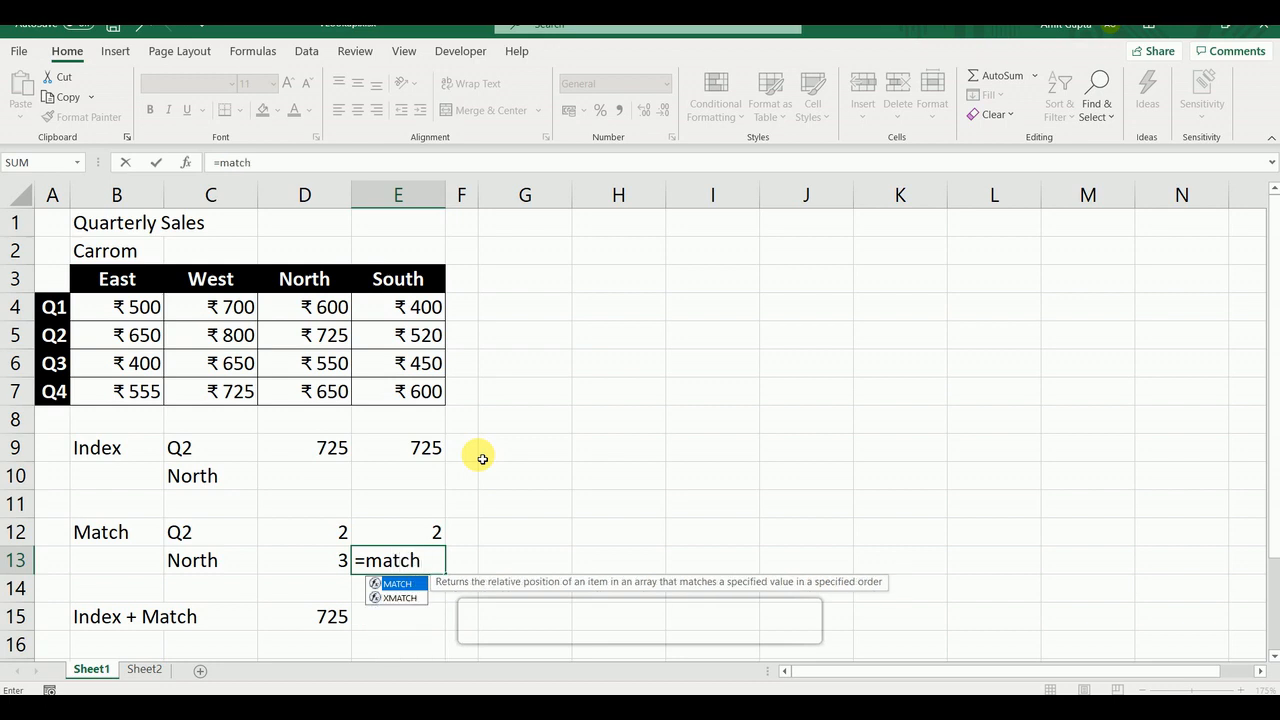
pyautogui.press('Left')
pyautogui.press('Left')
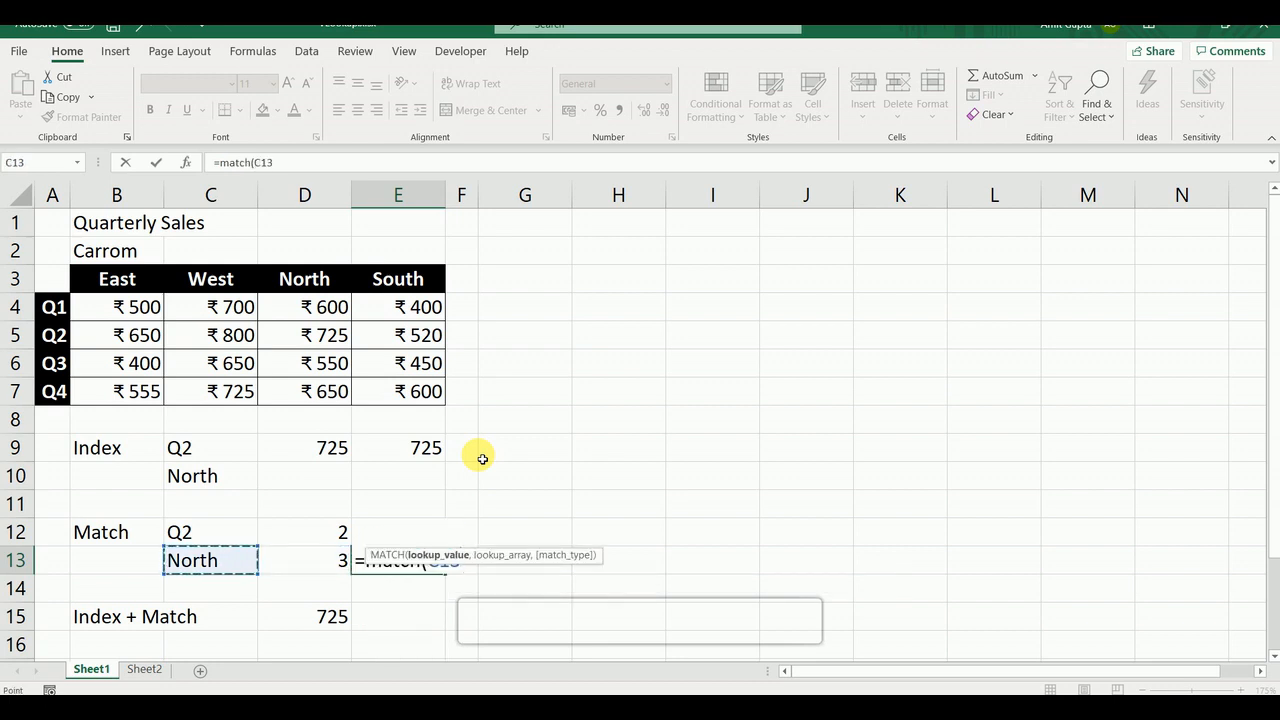
pyautogui.write(',')
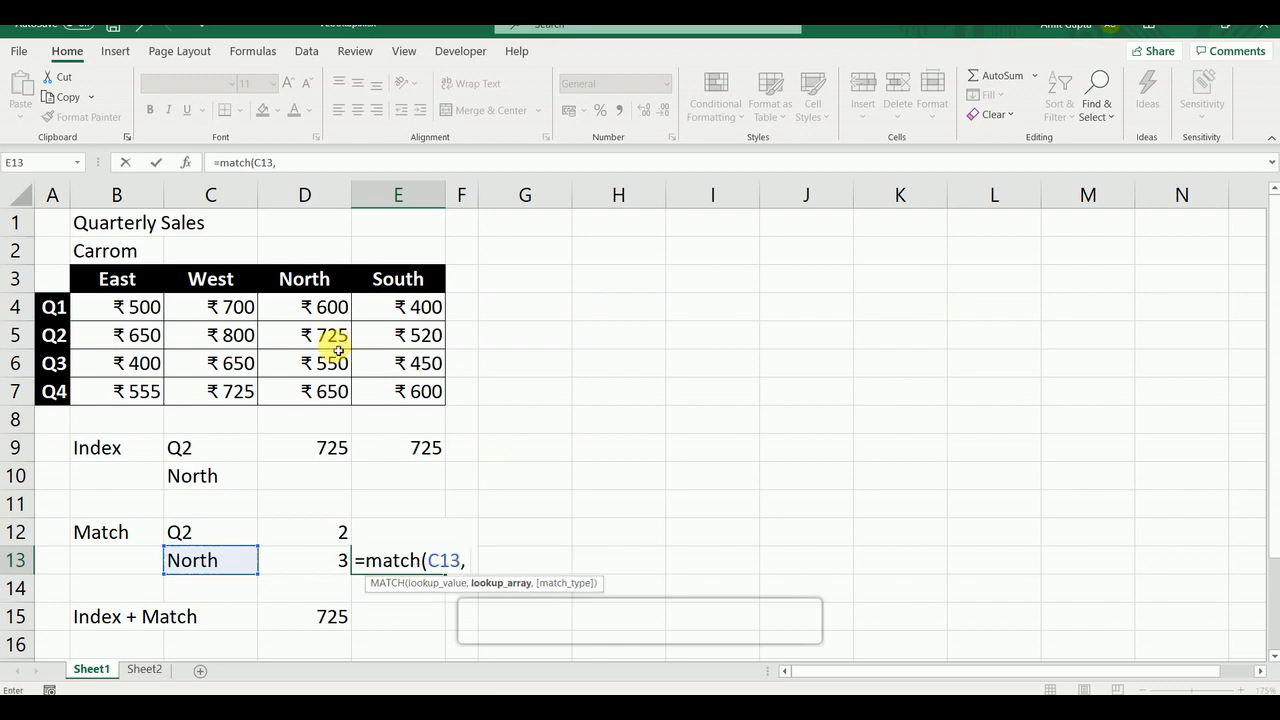
pyautogui.moveTo(135, 280); pyautogui.dragTo(402, 280)
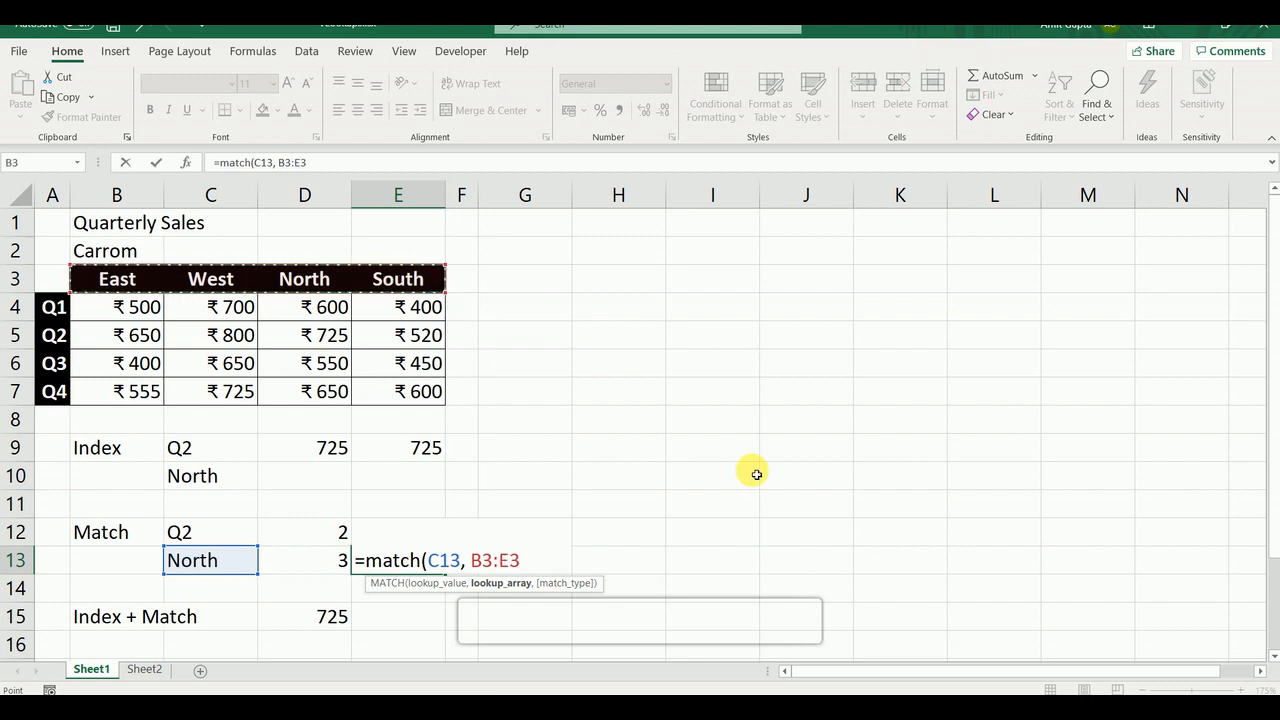
pyautogui.write(',')
pyautogui.press('BackSpace')
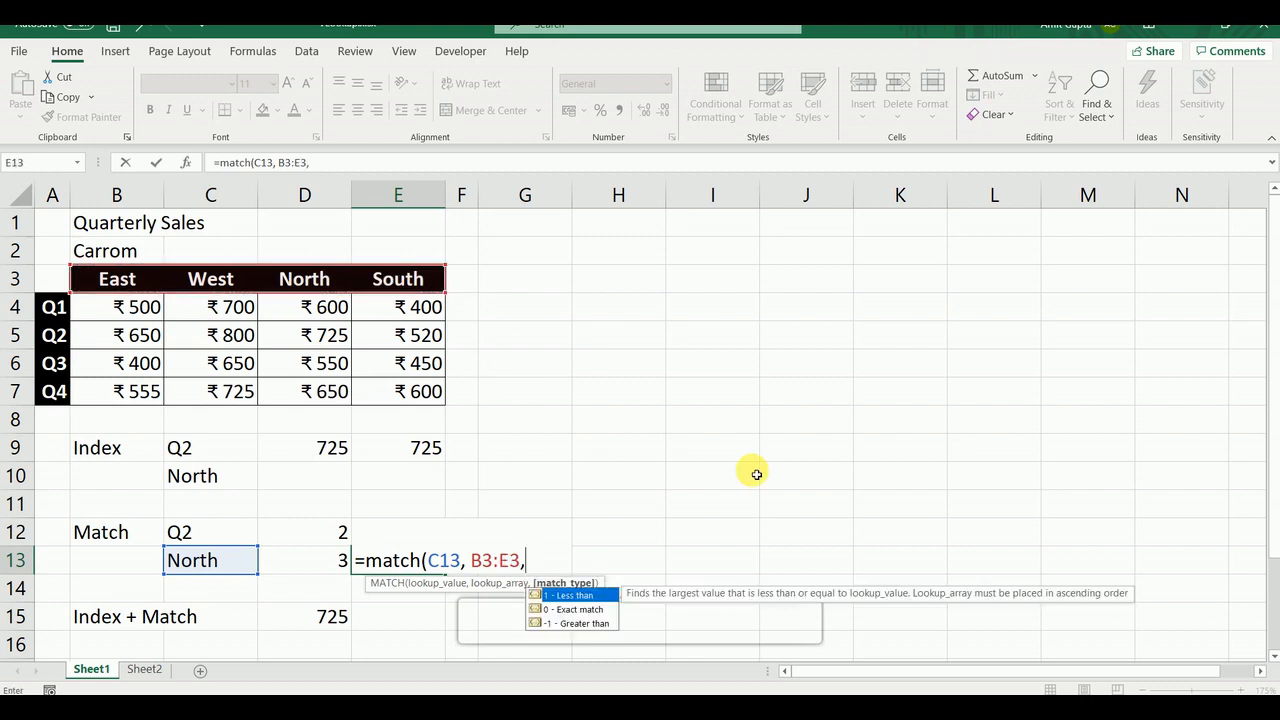
pyautogui.write('0)')
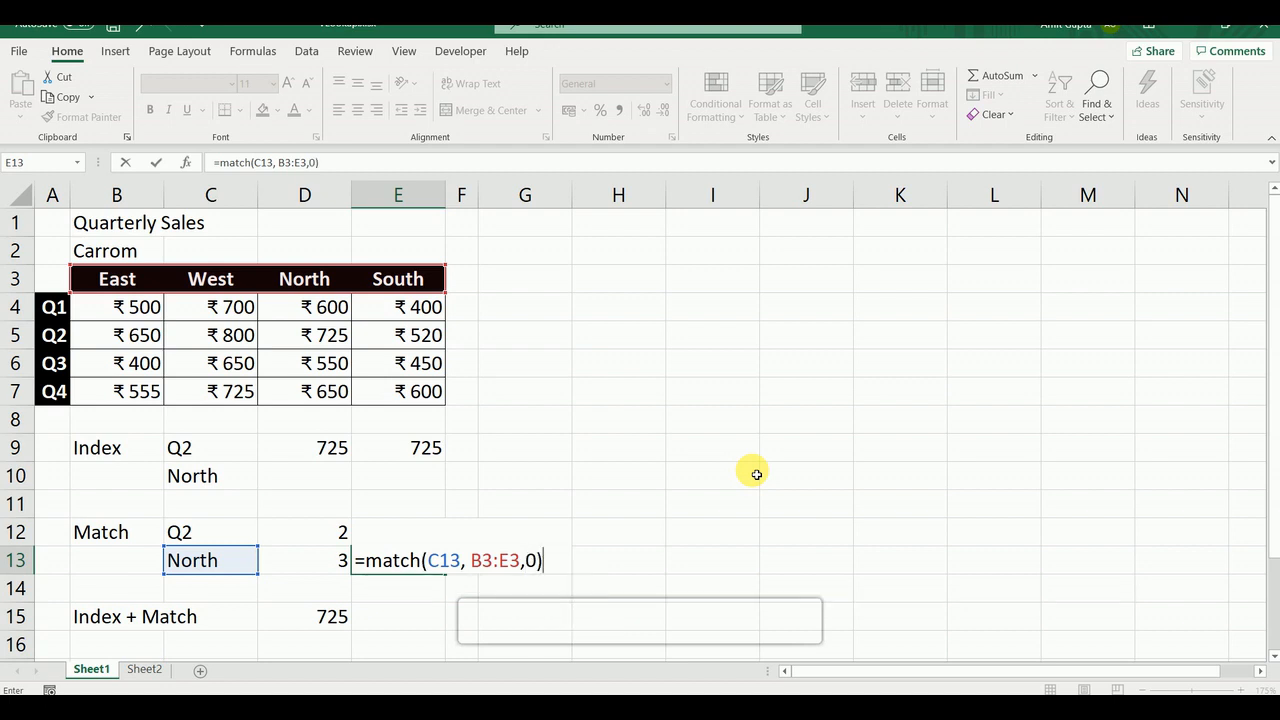
pyautogui.press('Return')
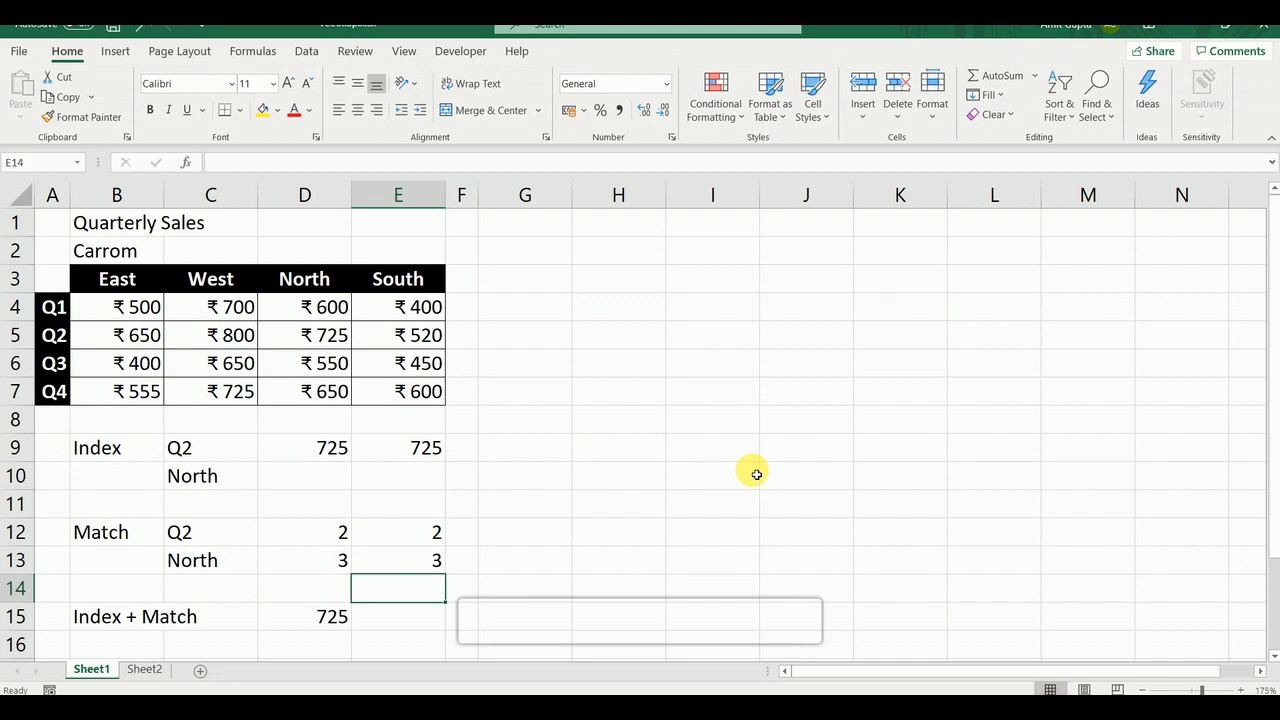
# Start an INDEX formula in cell E15 beside the Index + Match label, with B4:E7 as its array
pyautogui.press('Left')
pyautogui.press('Down')
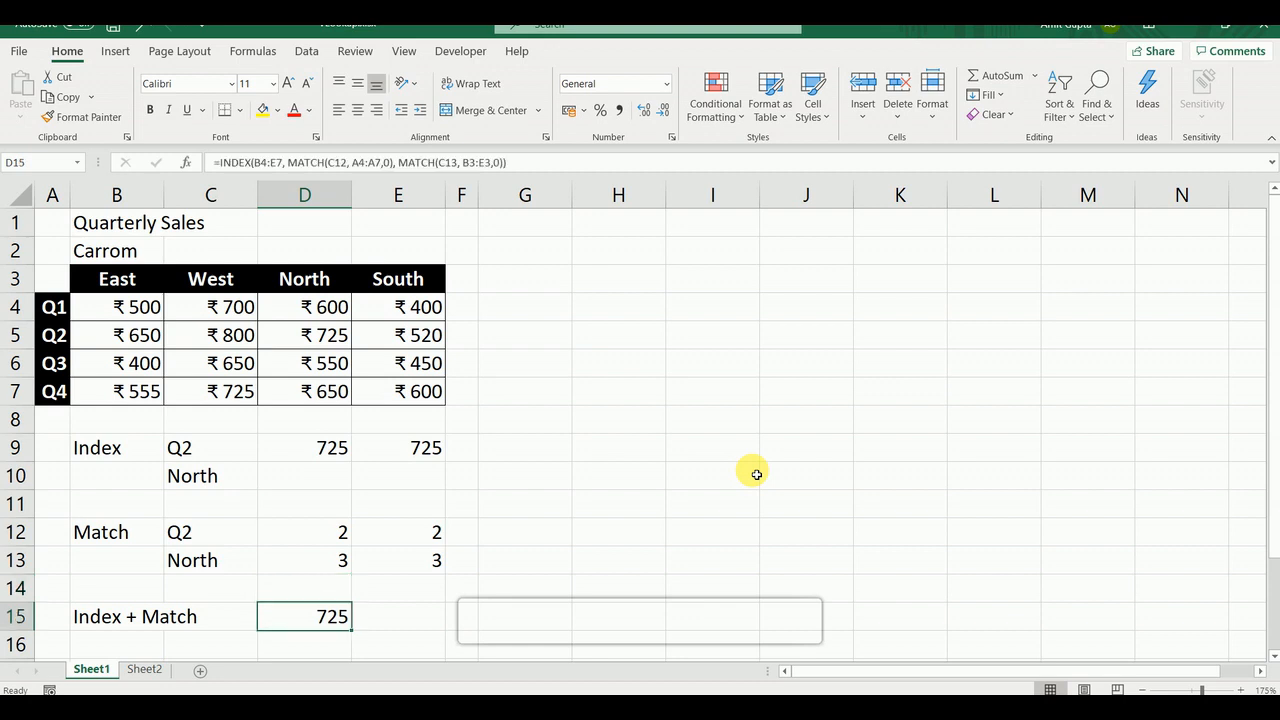
pyautogui.press('Right')
pyautogui.write('=')
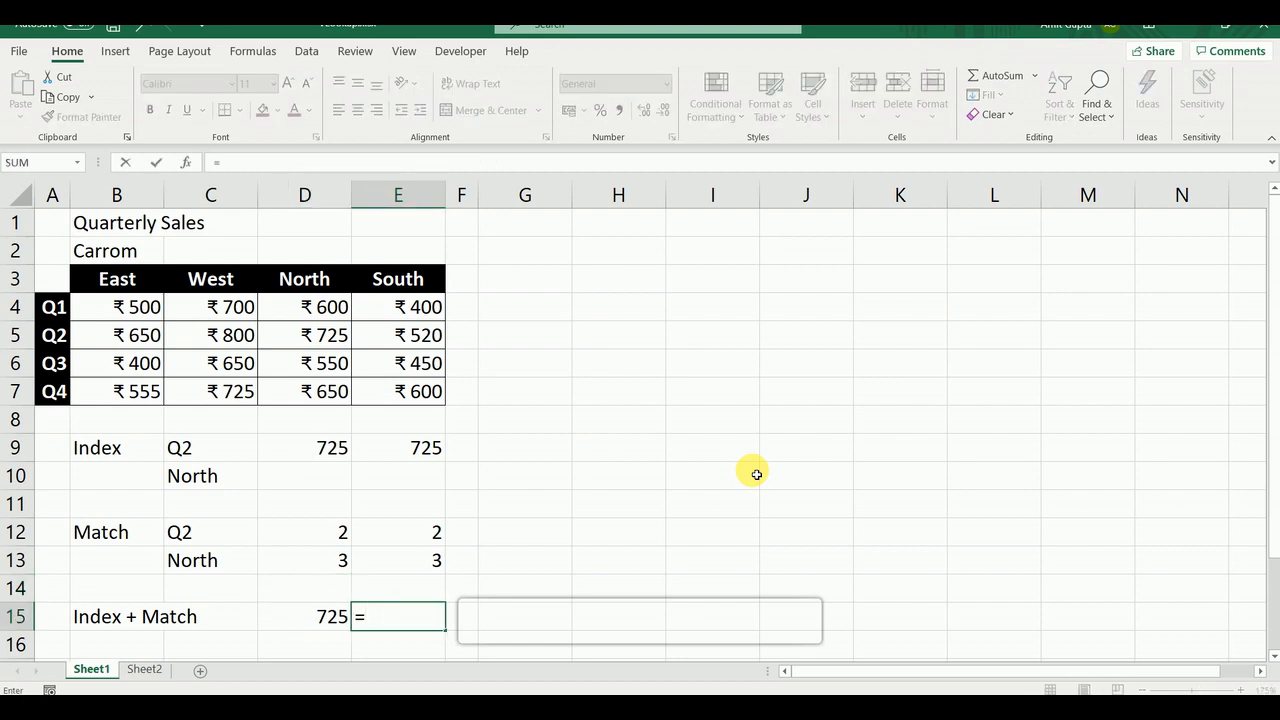
pyautogui.write('index')
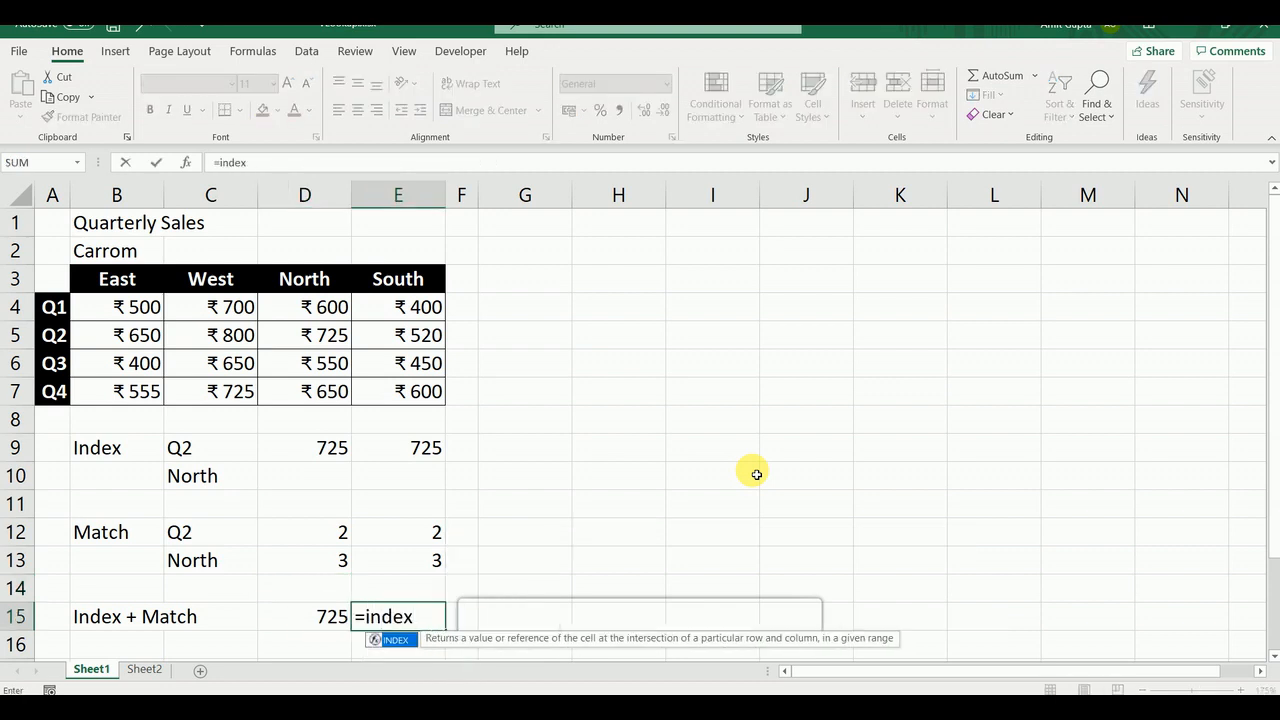
pyautogui.write('(')
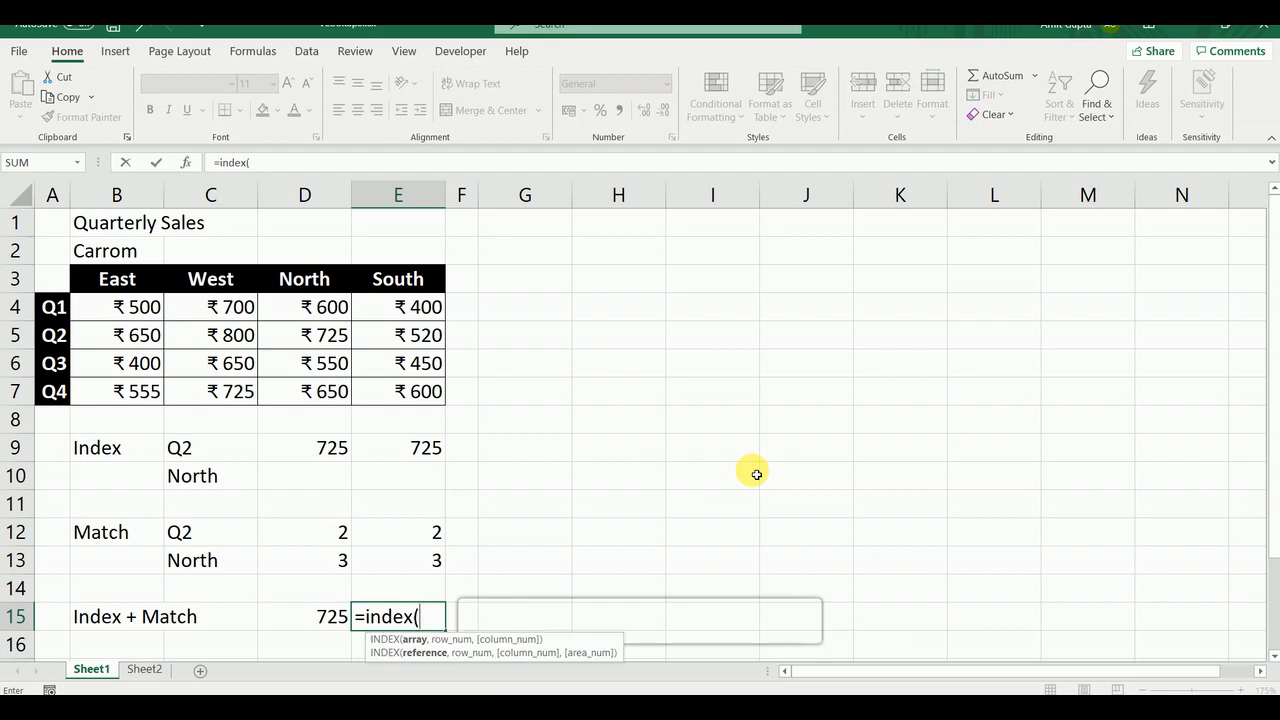
pyautogui.press('Up')
pyautogui.press('Up')
pyautogui.press('Up')
pyautogui.press('Up')
pyautogui.press('Up')
pyautogui.press('Up')
pyautogui.press('Up')
pyautogui.press('Up')
pyautogui.press('Up')
pyautogui.press('Up')
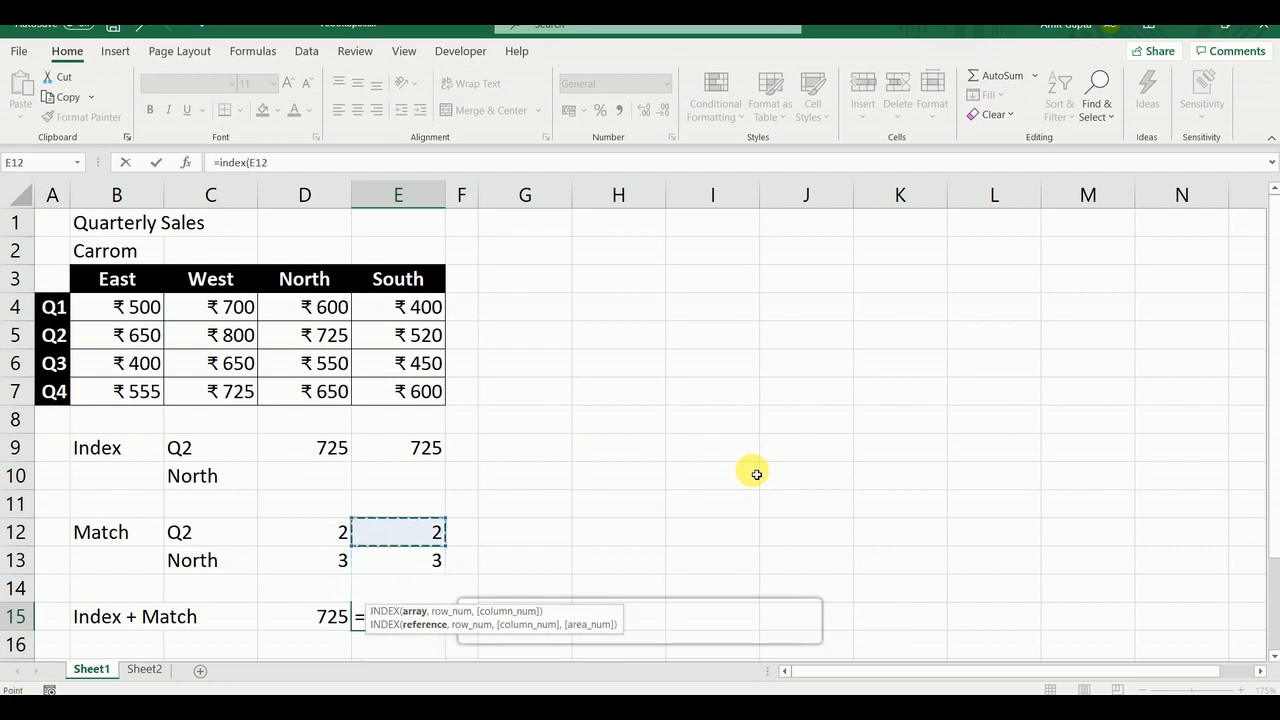
pyautogui.press('Up')
pyautogui.press('Left')
pyautogui.press('Left')
pyautogui.press('Left')
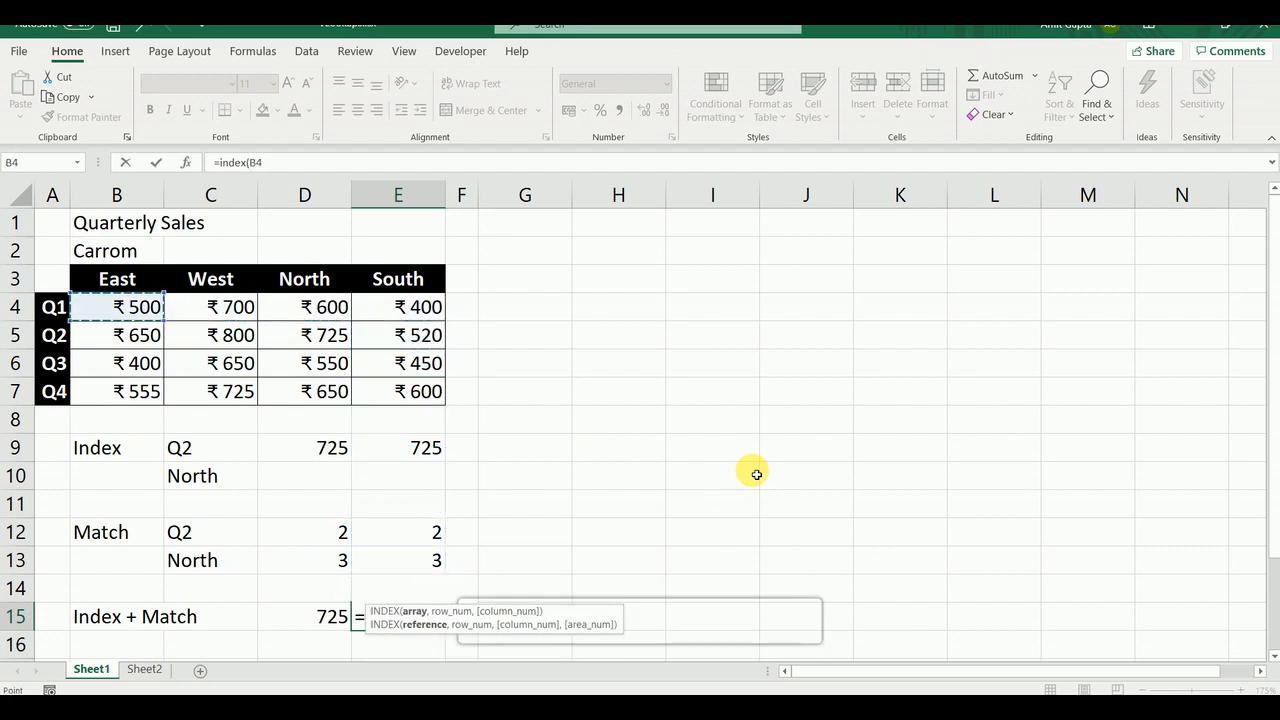
pyautogui.hotkey('shift', 'Right')
pyautogui.hotkey('shift', 'Right')
pyautogui.hotkey('shift', 'Right')
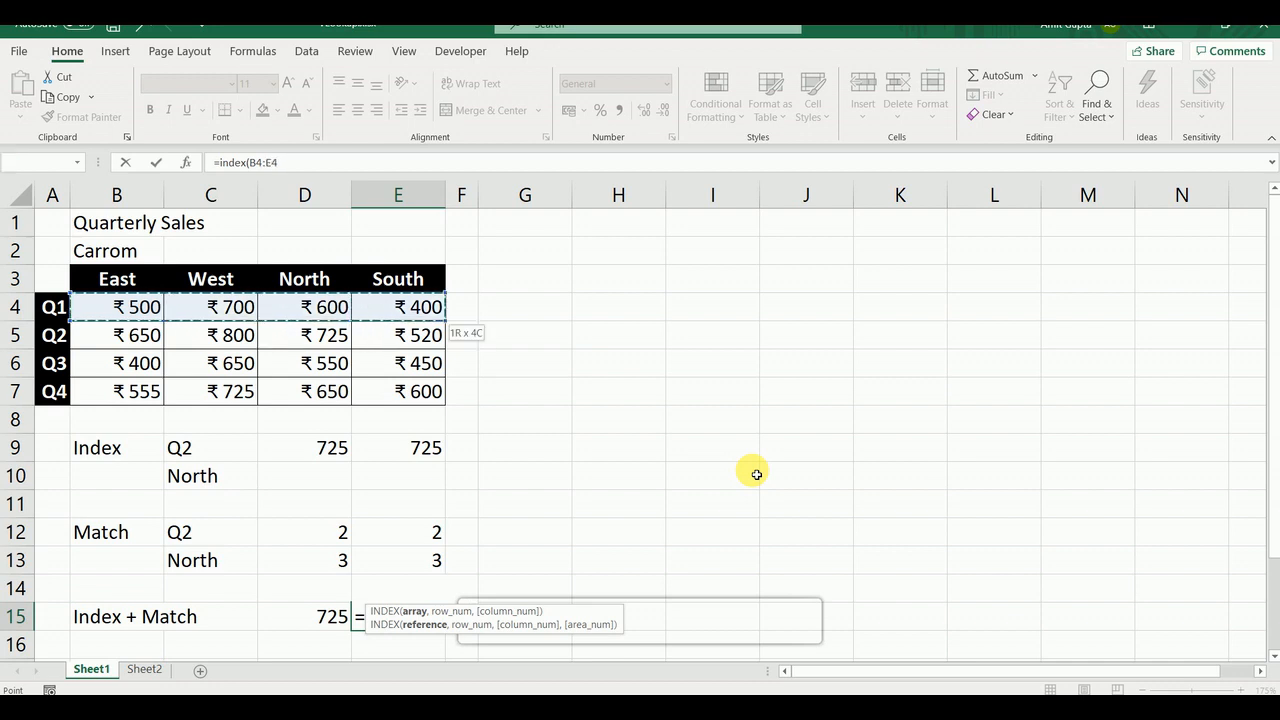
pyautogui.hotkey('shift', 'Down')
pyautogui.hotkey('shift', 'Down')
pyautogui.hotkey('shift', 'Down')
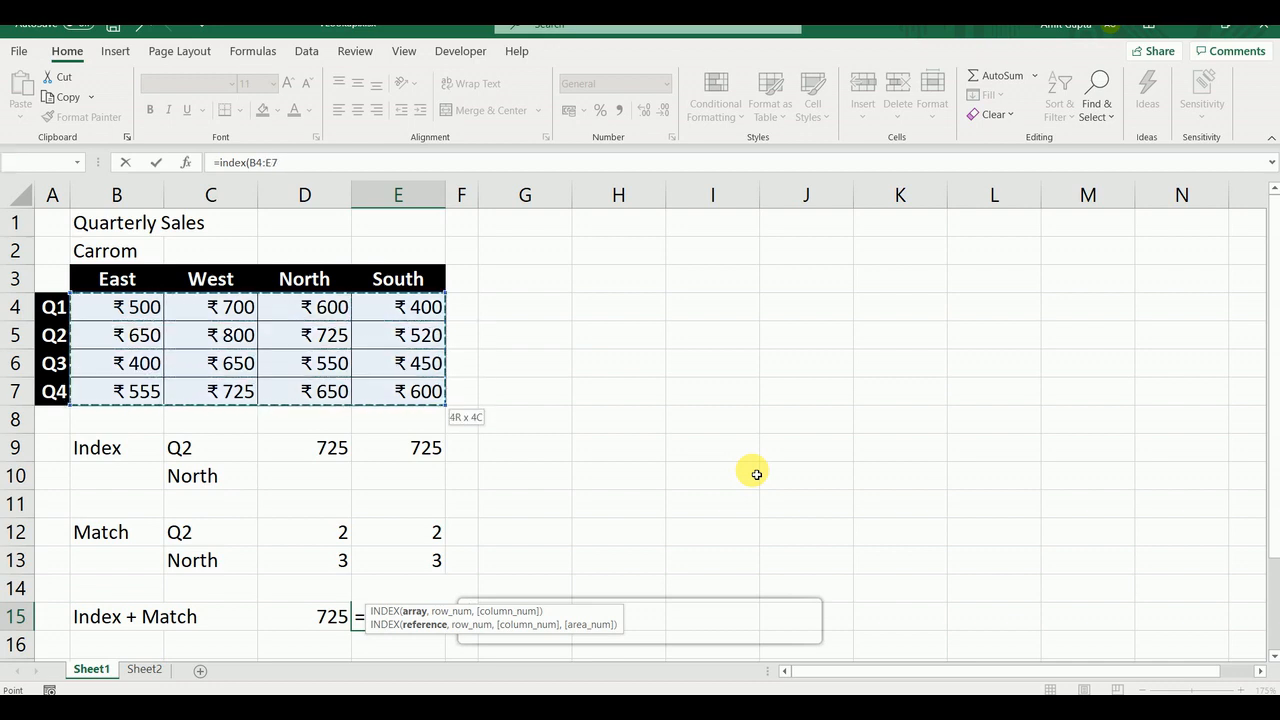
pyautogui.write(',')
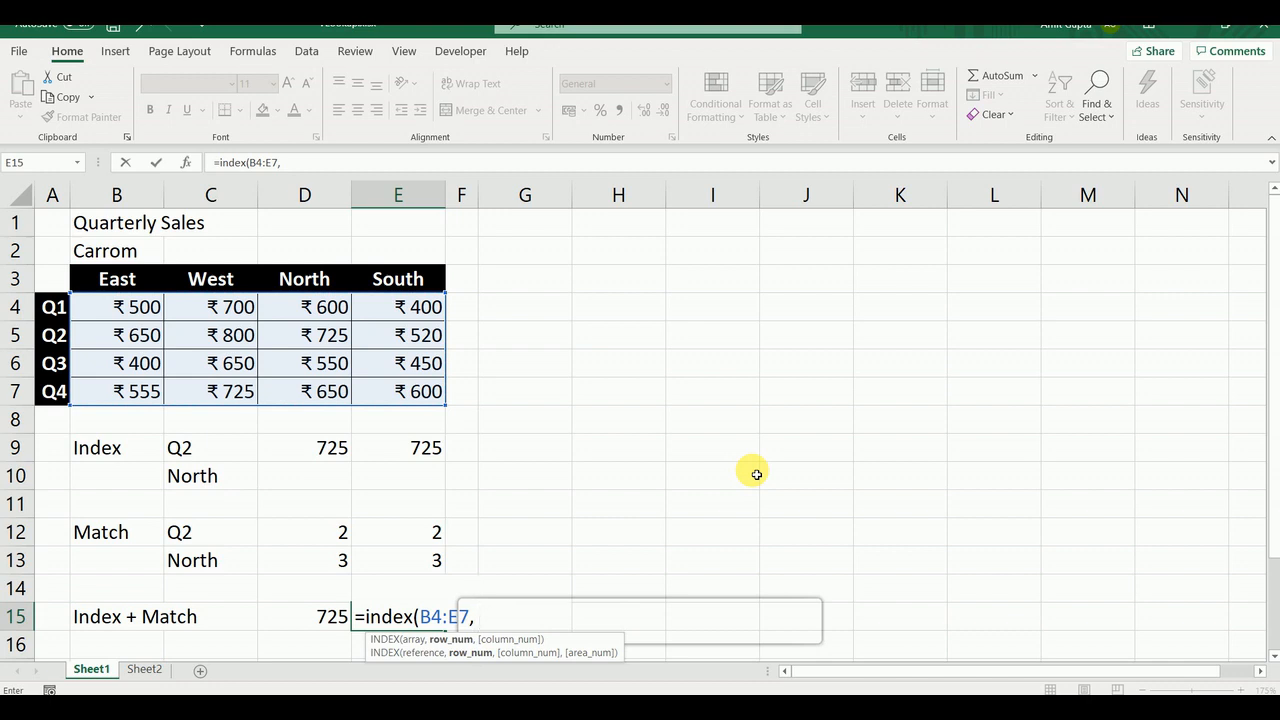
# Add MATCH(C12, A4:A7,0) as the row number of the INDEX formula in E15, using exact match
pyautogui.write(' matc')
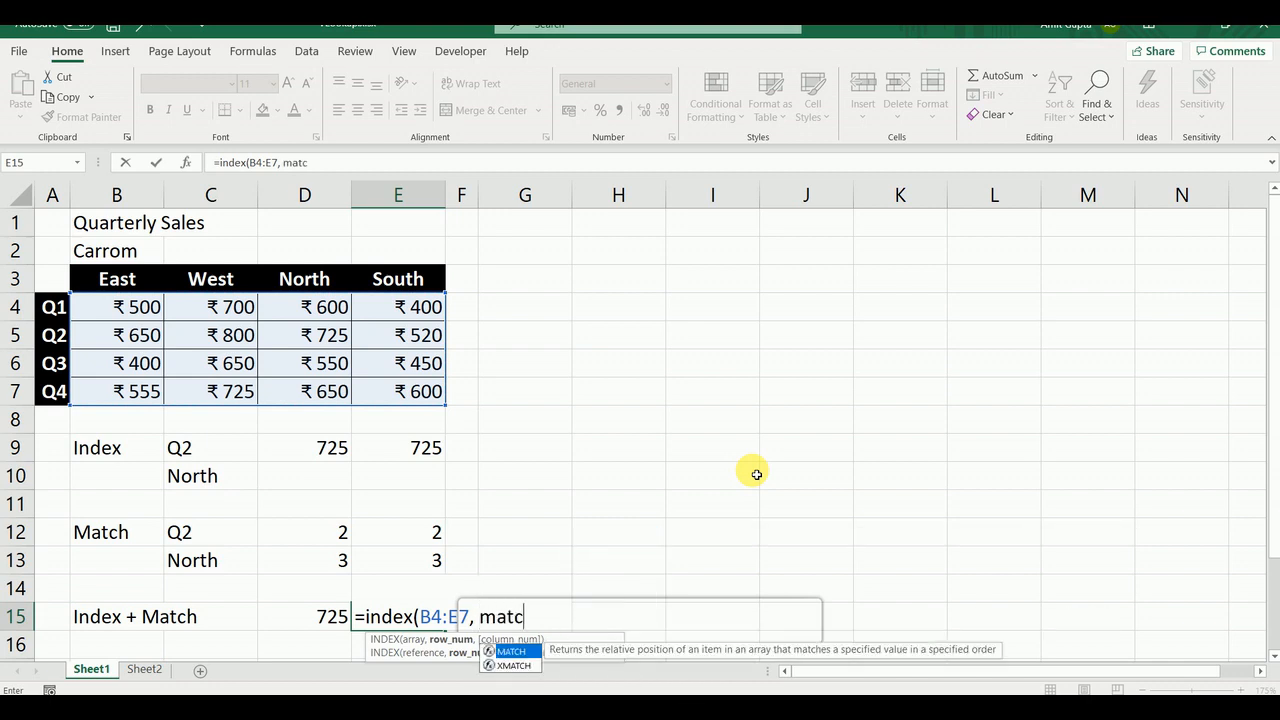
pyautogui.write('h(')
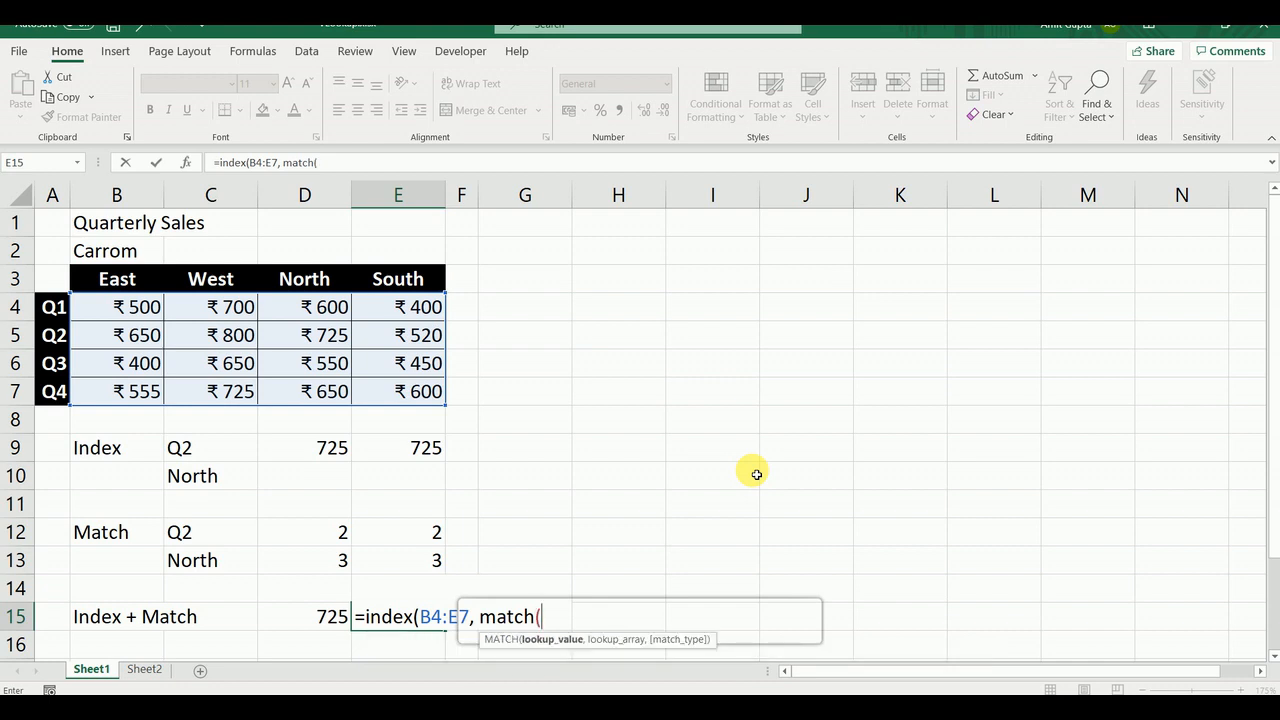
pyautogui.press('Left')
pyautogui.press('Left')
pyautogui.press('Left')
pyautogui.press('Up')
pyautogui.press('Up')
pyautogui.press('Up')
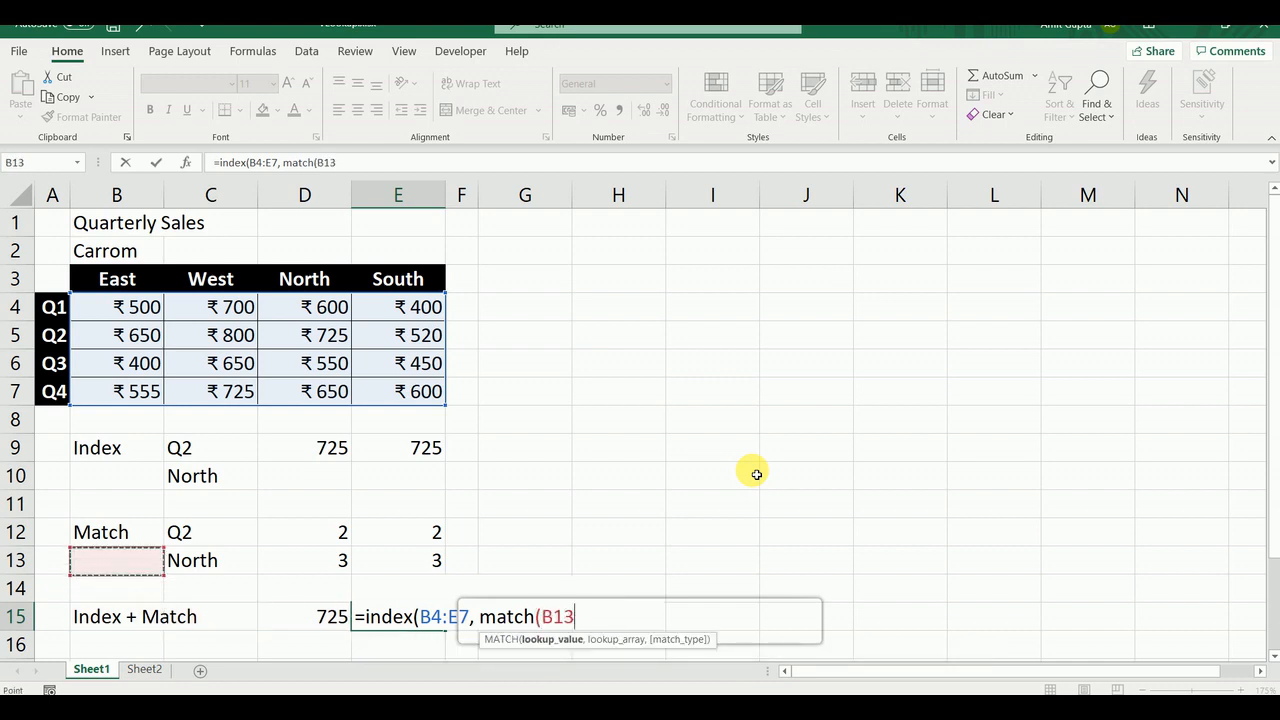
pyautogui.press('Right')
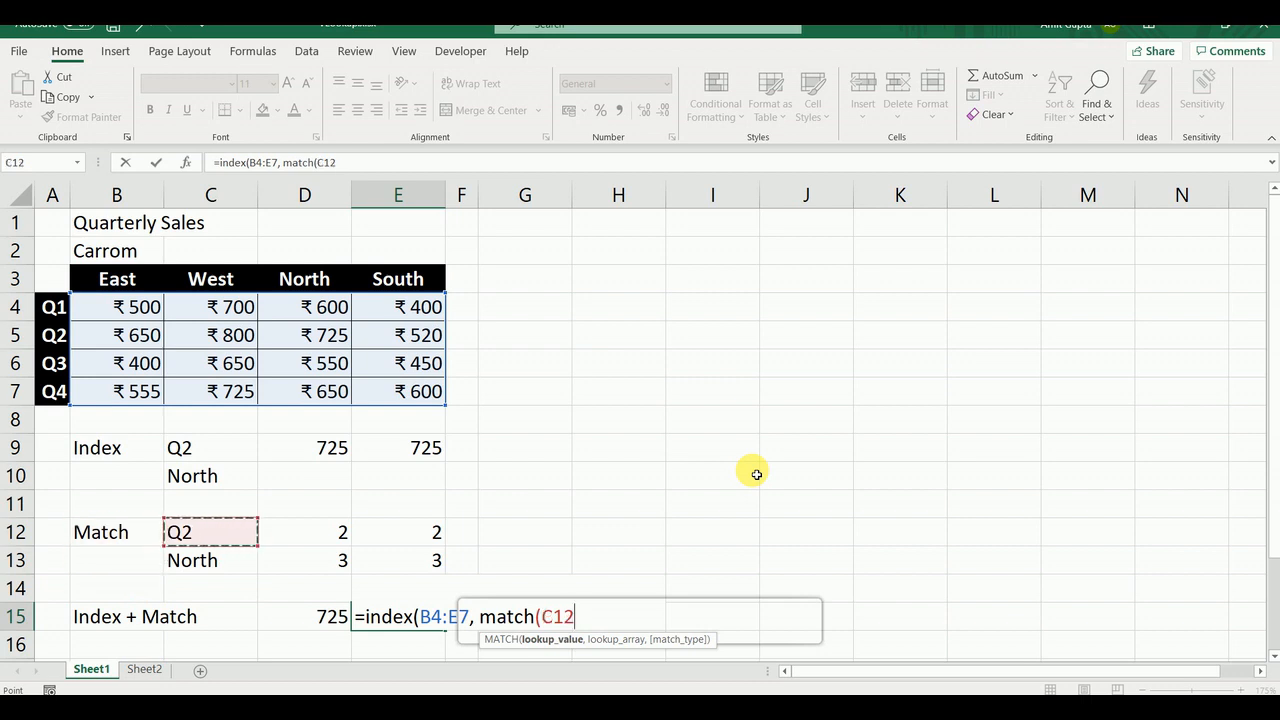
pyautogui.write(',')
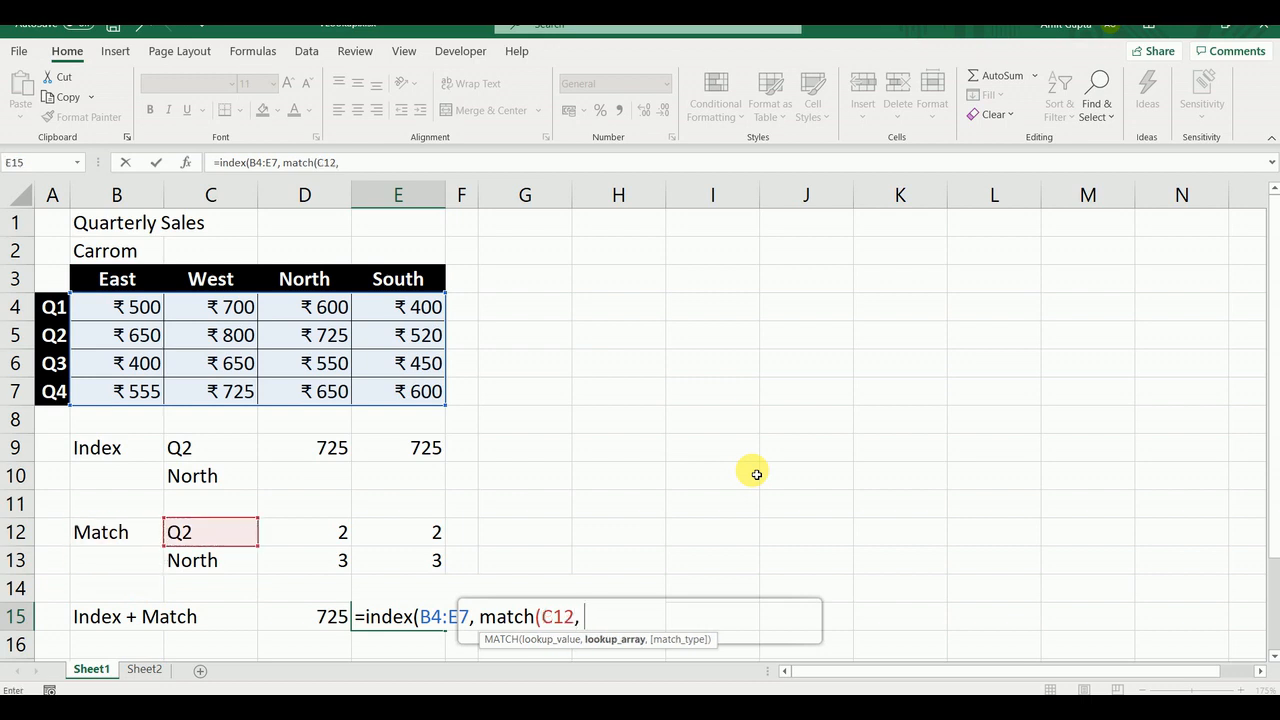
pyautogui.moveTo(50, 305); pyautogui.dragTo(50, 386)
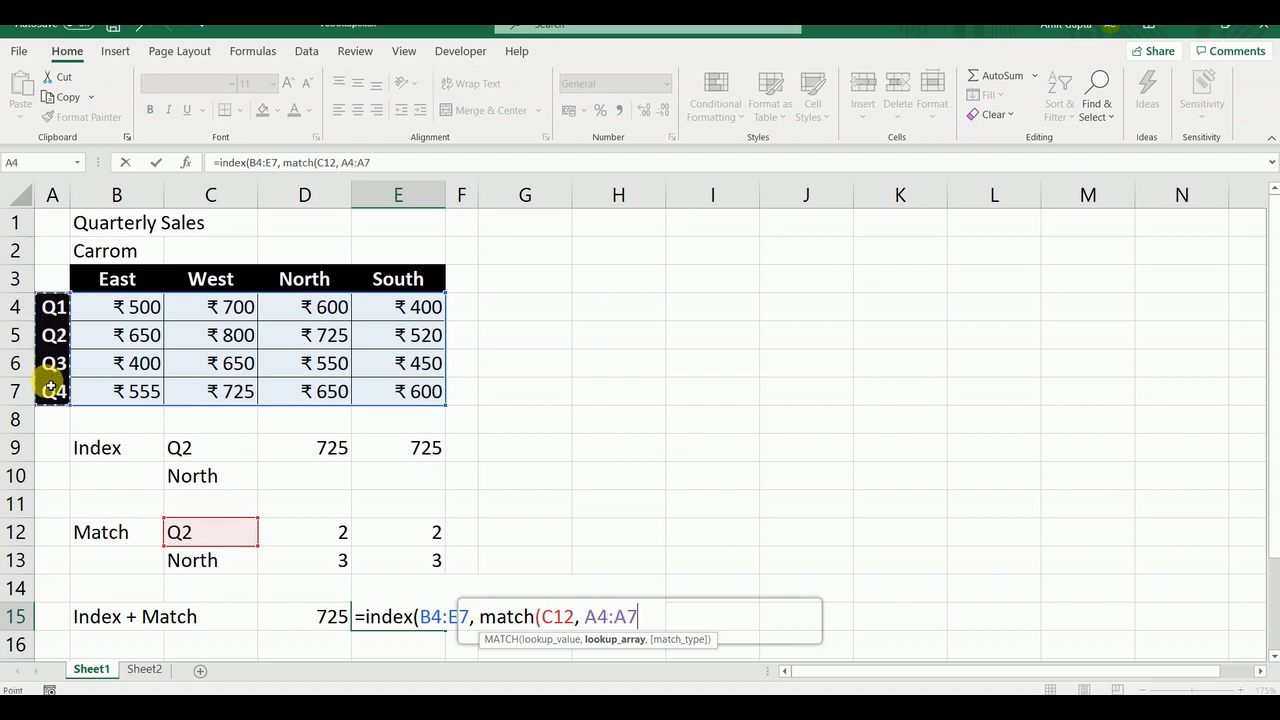
pyautogui.write(',')
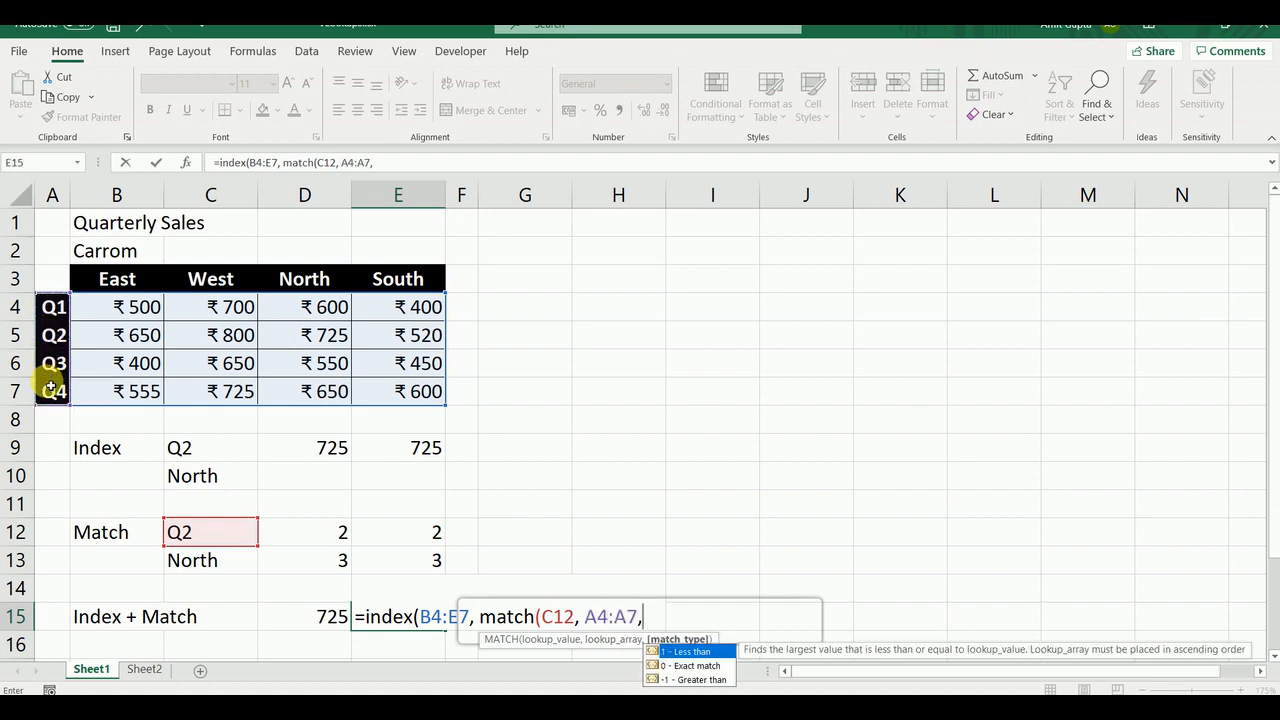
pyautogui.press('Down')
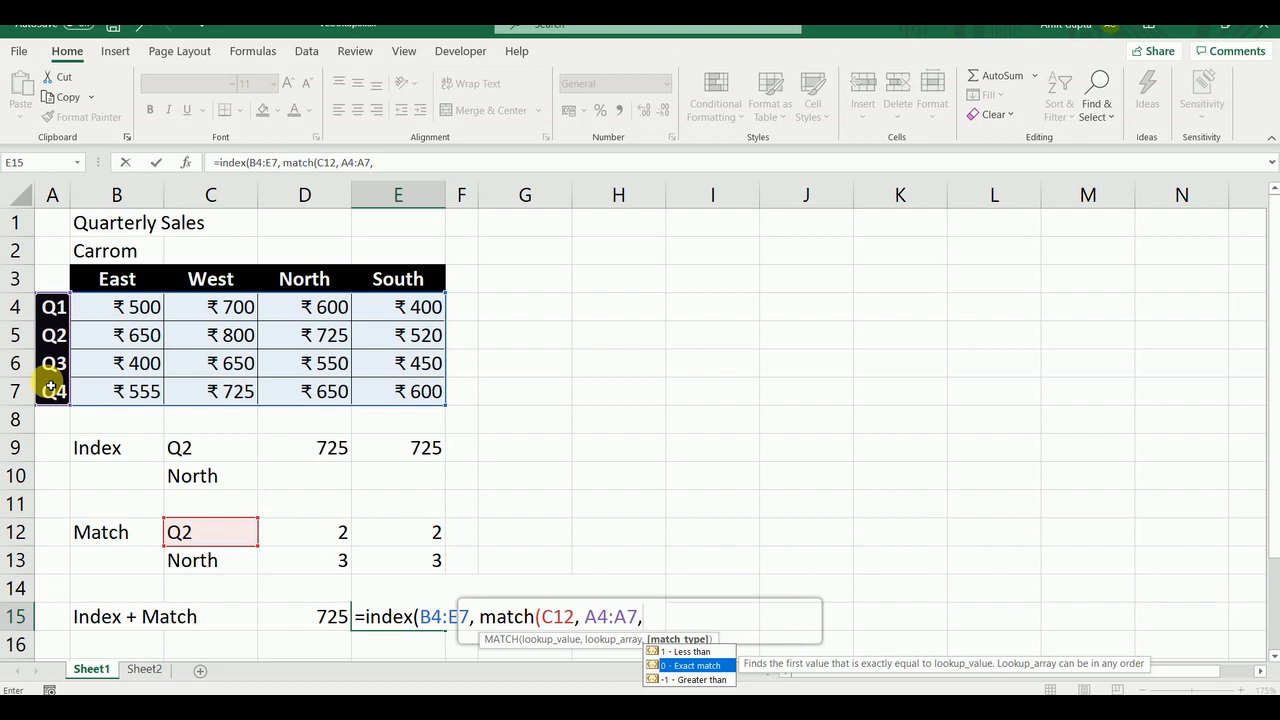
pyautogui.press('Tab')
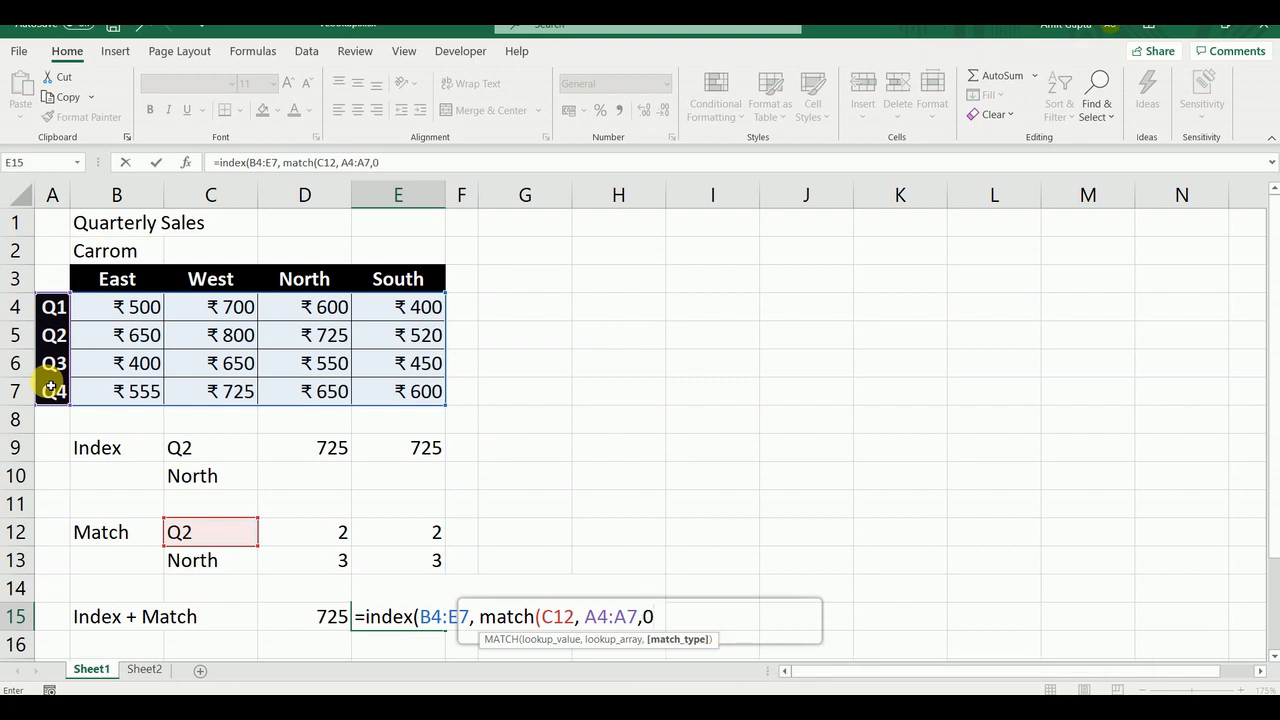
pyautogui.write(')')
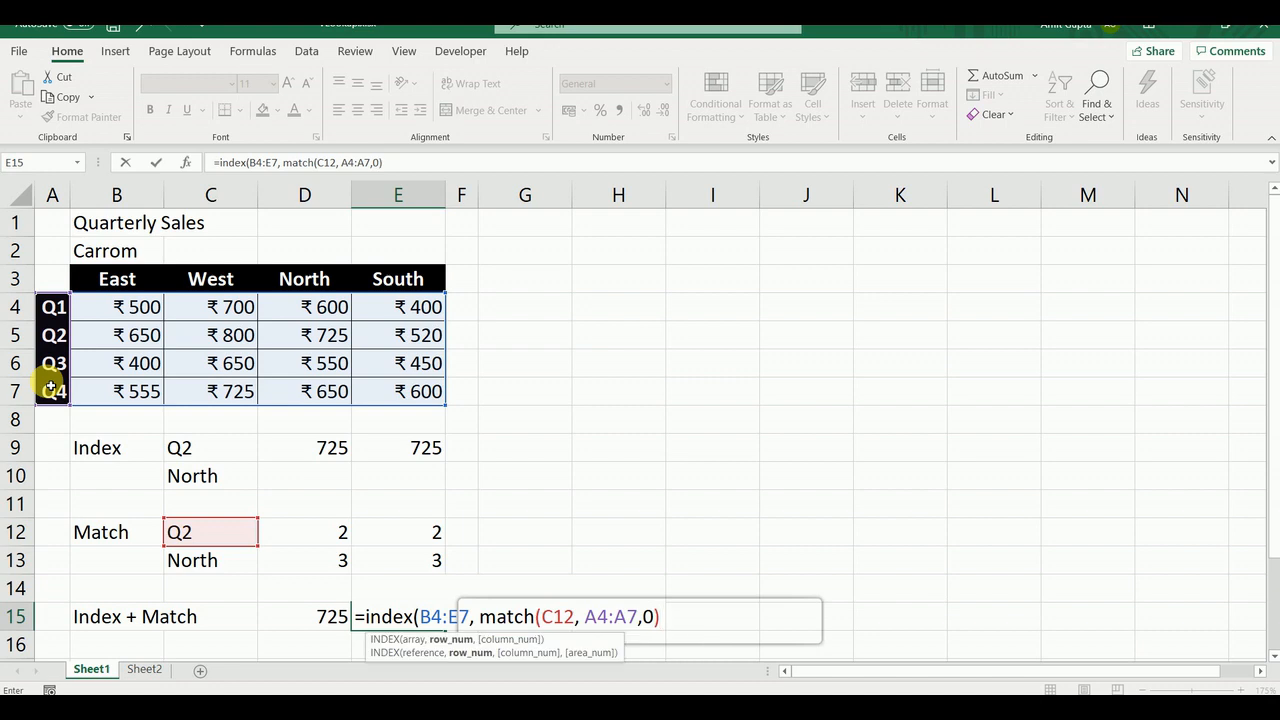
pyautogui.write(', ')
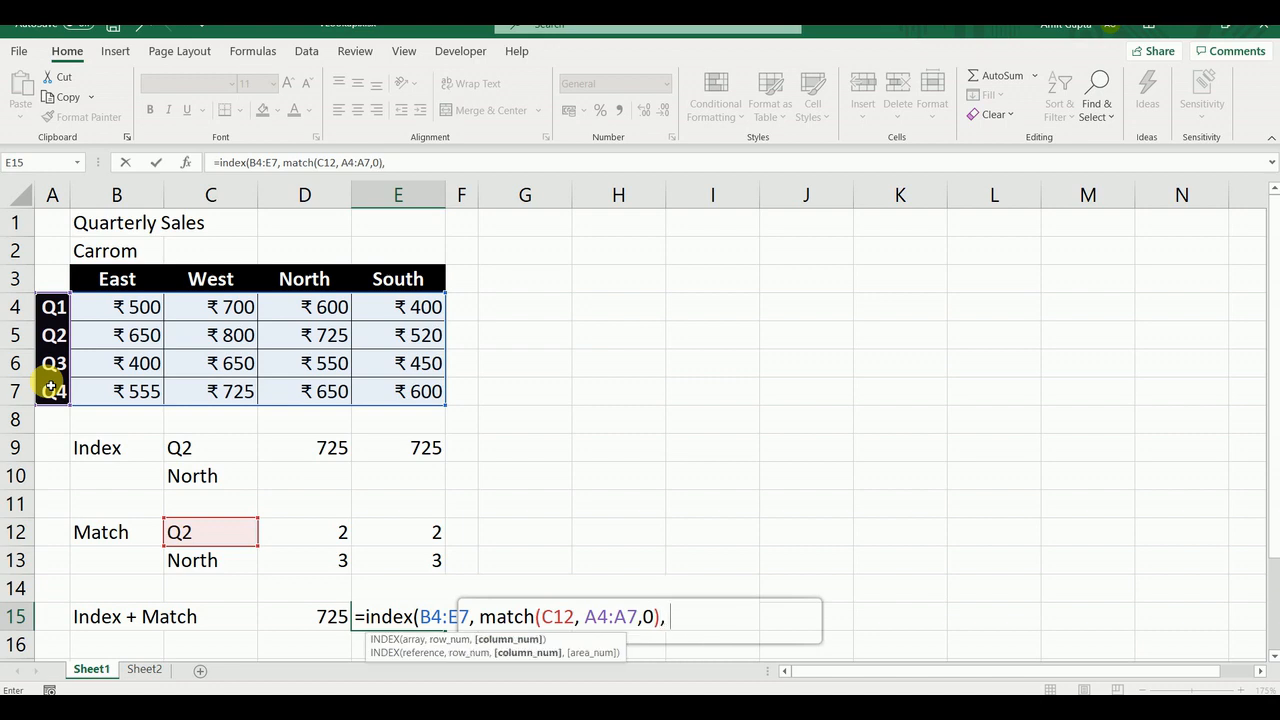
# Add MATCH(C13, B3:E3, 0) as the column number, commit the combined formula, and reselect E15
pyautogui.write('match')
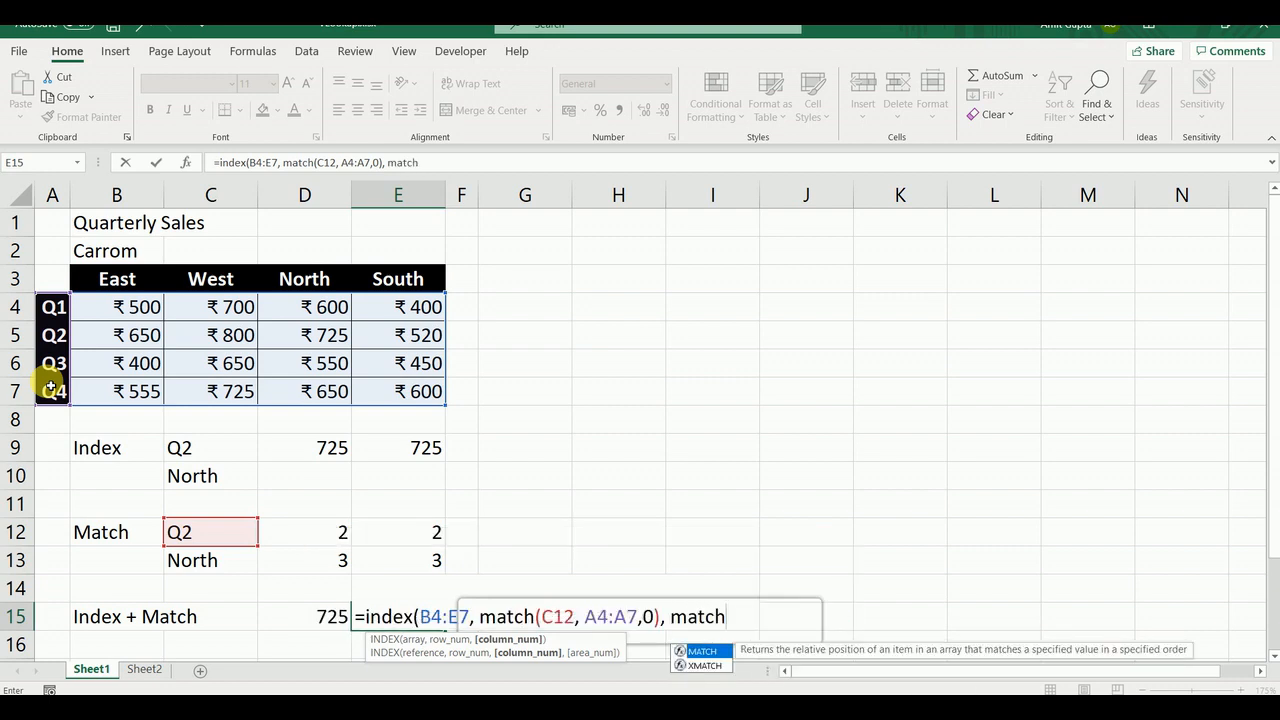
pyautogui.write('(')
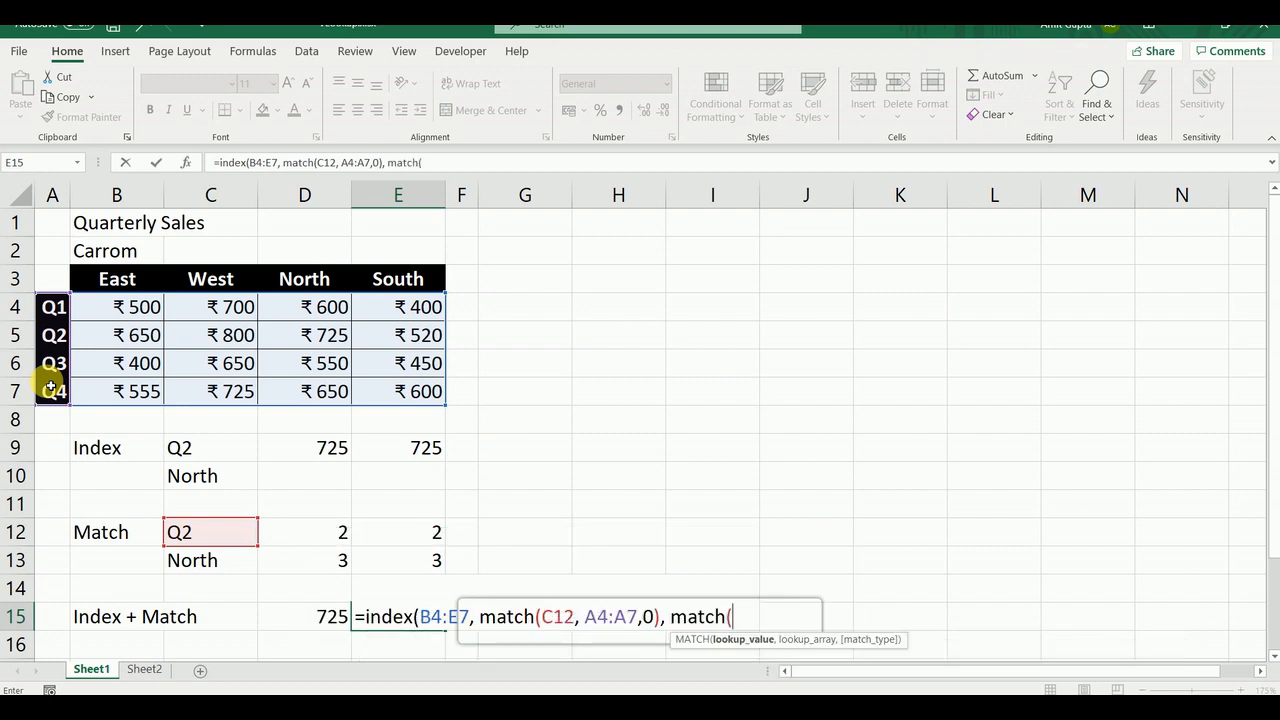
pyautogui.press('Left')
pyautogui.press('Left')
pyautogui.press('Up')
pyautogui.press('Up')
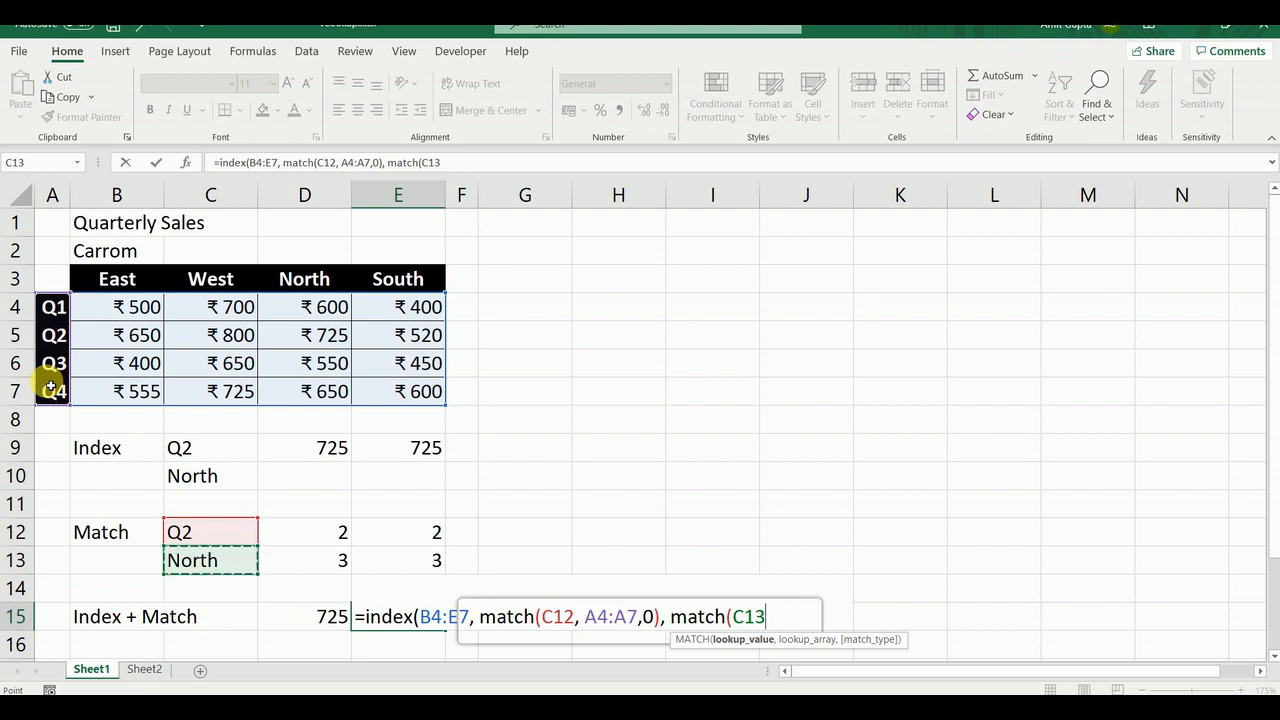
pyautogui.write(',')
pyautogui.press('Up')
pyautogui.press('Up')
pyautogui.press('Up')
pyautogui.press('Up')
pyautogui.press('Up')
pyautogui.press('Up')
pyautogui.press('Up')
pyautogui.press('Up')
pyautogui.press('Up')
pyautogui.press('Up')
pyautogui.press('Up')
pyautogui.press('Up')
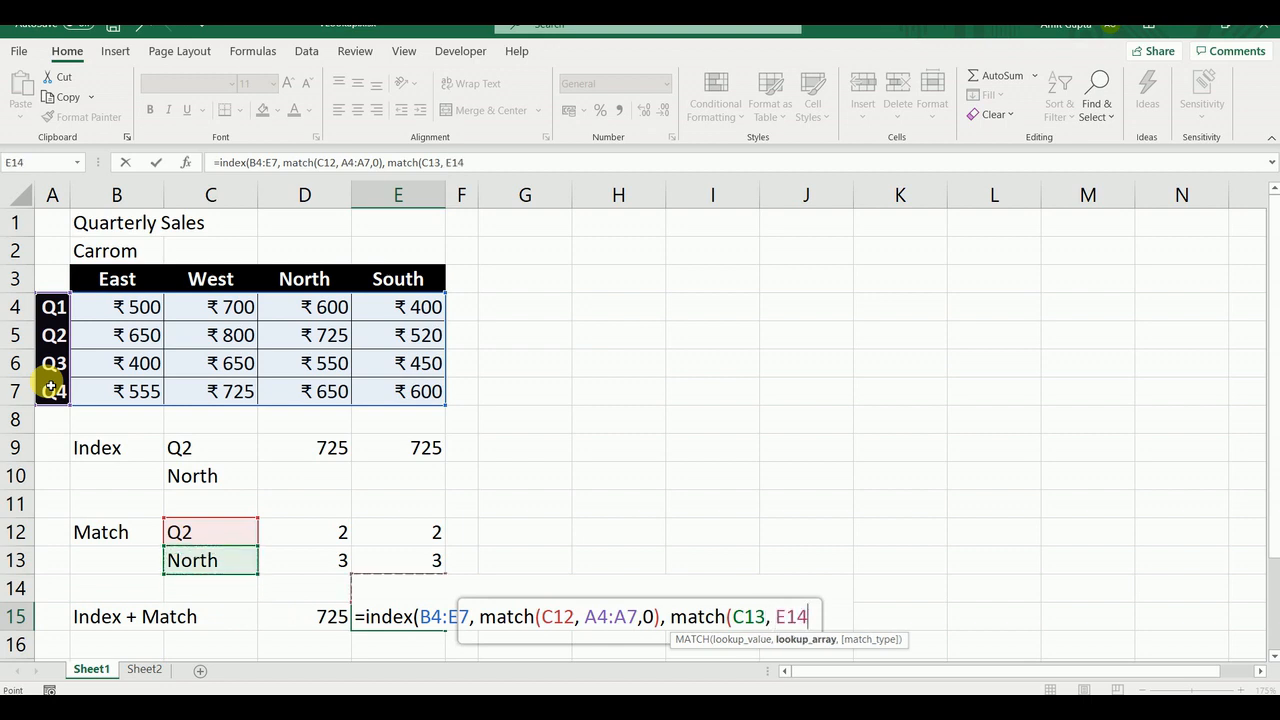
pyautogui.press('Down')
pyautogui.press('Left')
pyautogui.press('Left')
pyautogui.press('Left')
pyautogui.press('Left')
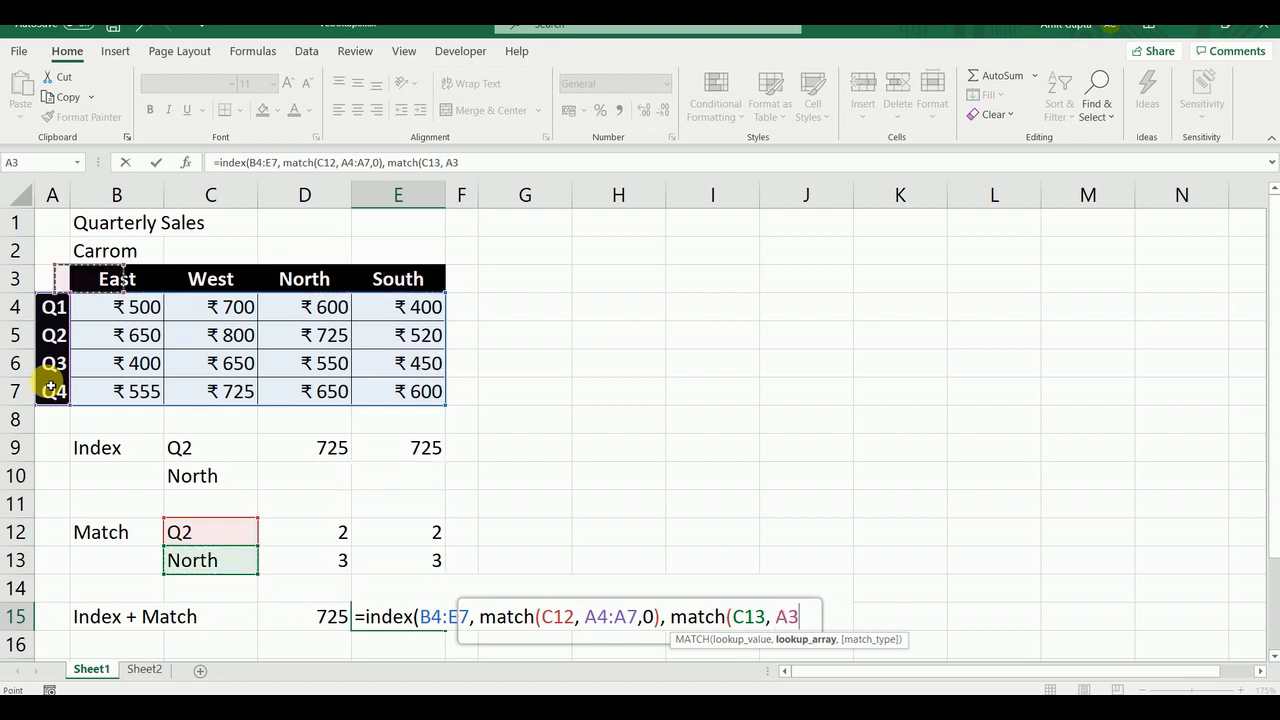
pyautogui.press('Right')
pyautogui.hotkey('shift', 'Right')
pyautogui.hotkey('shift', 'Right')
pyautogui.hotkey('shift', 'Right')
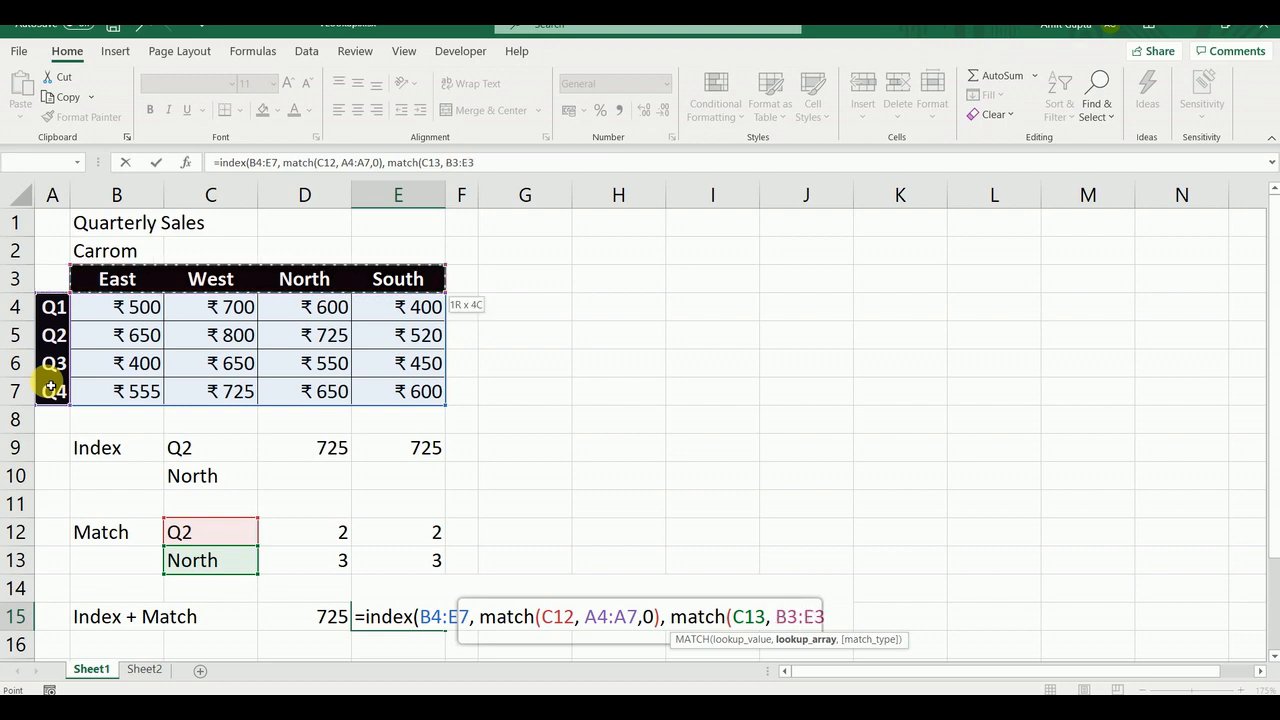
pyautogui.write(',')
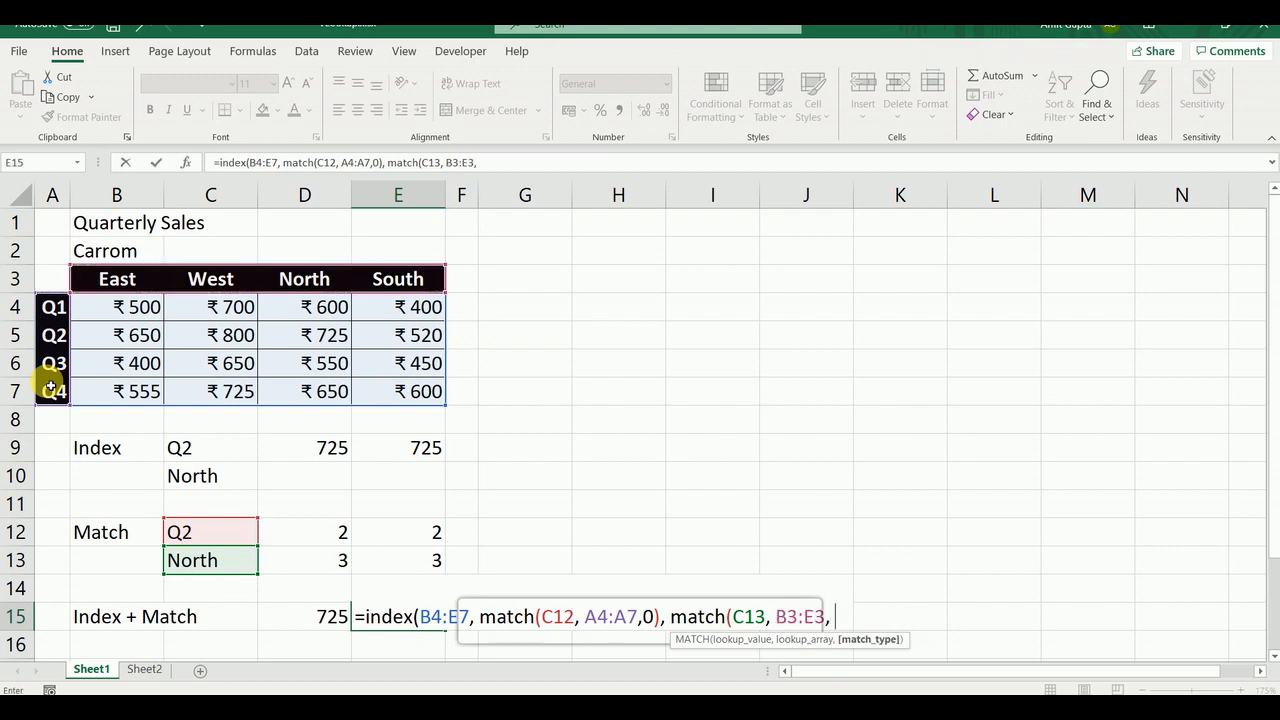
pyautogui.write(' 0)')
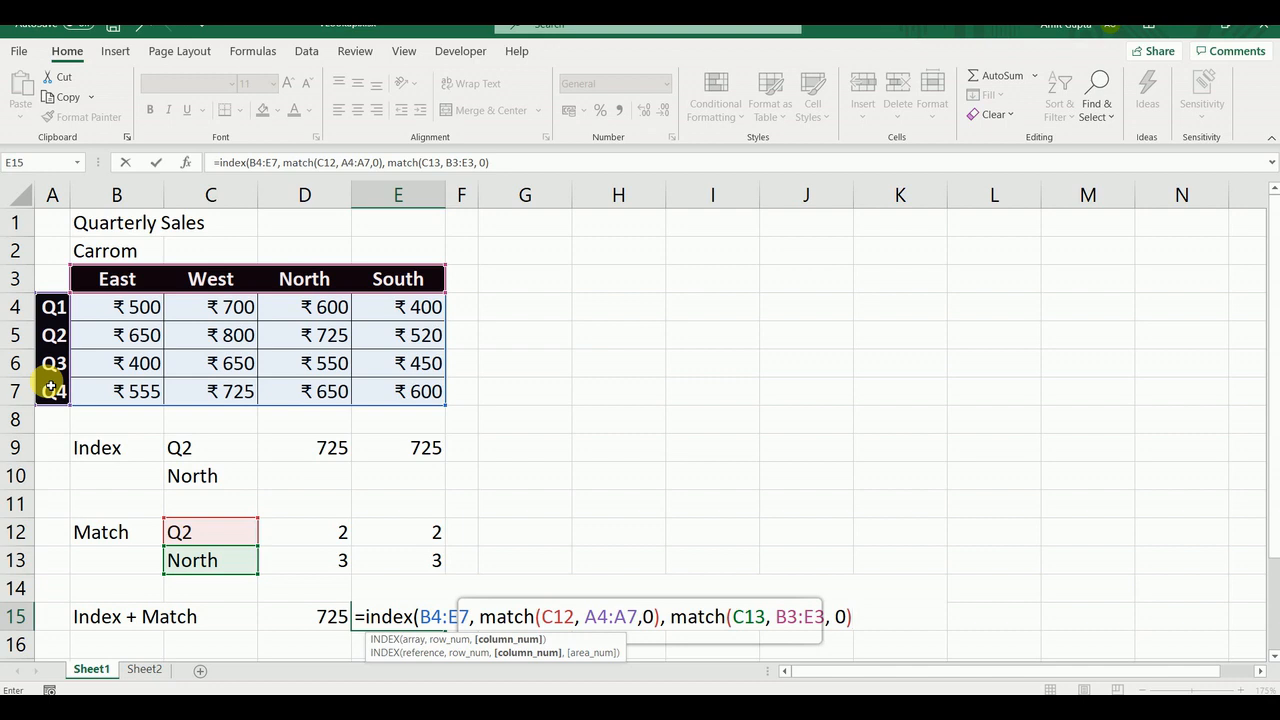
pyautogui.write(')')
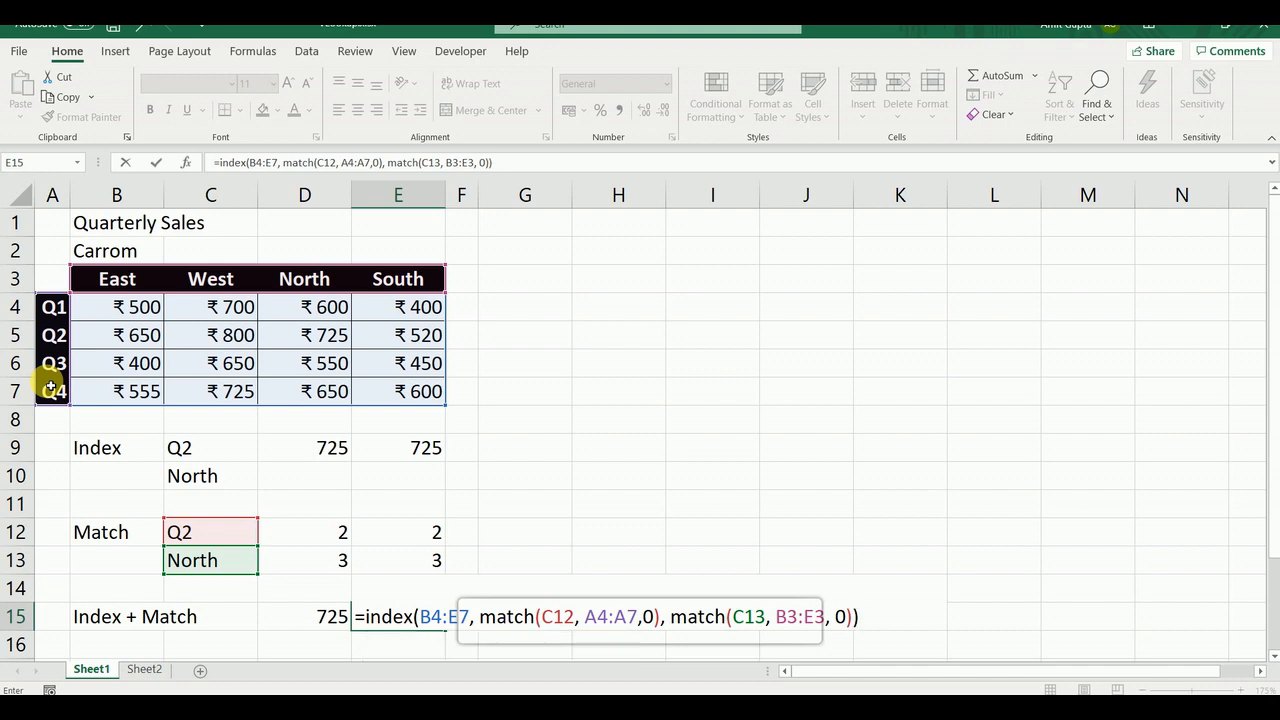
pyautogui.press('Return')
pyautogui.press('Up')
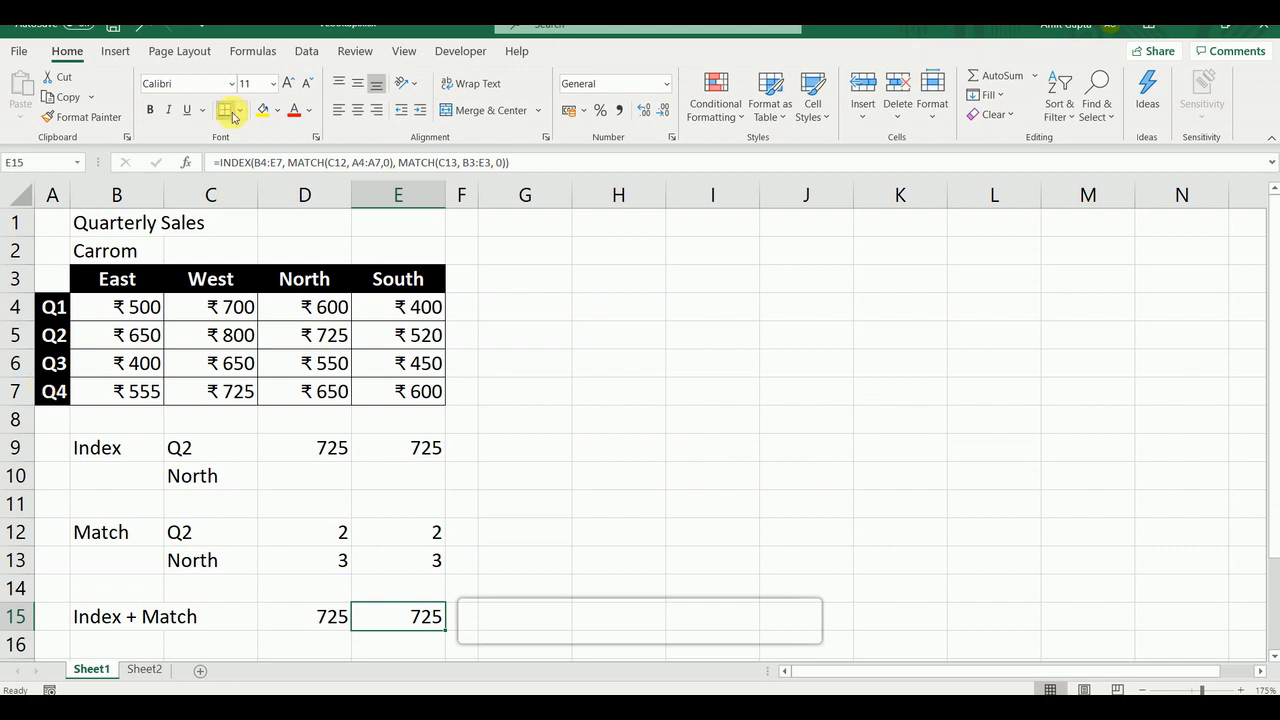
# Highlight the Q2 North sales value in cell D5 with a yellow fill
pyautogui.click(300, 336)
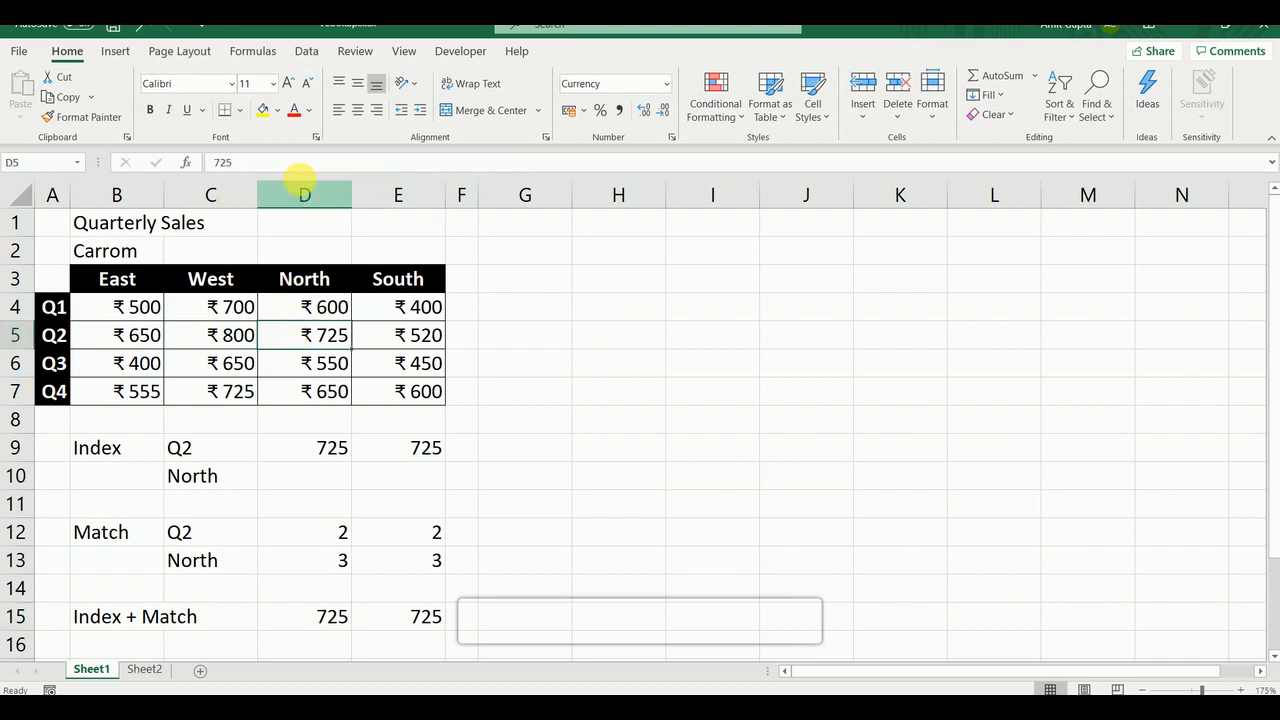
pyautogui.click(262, 110)
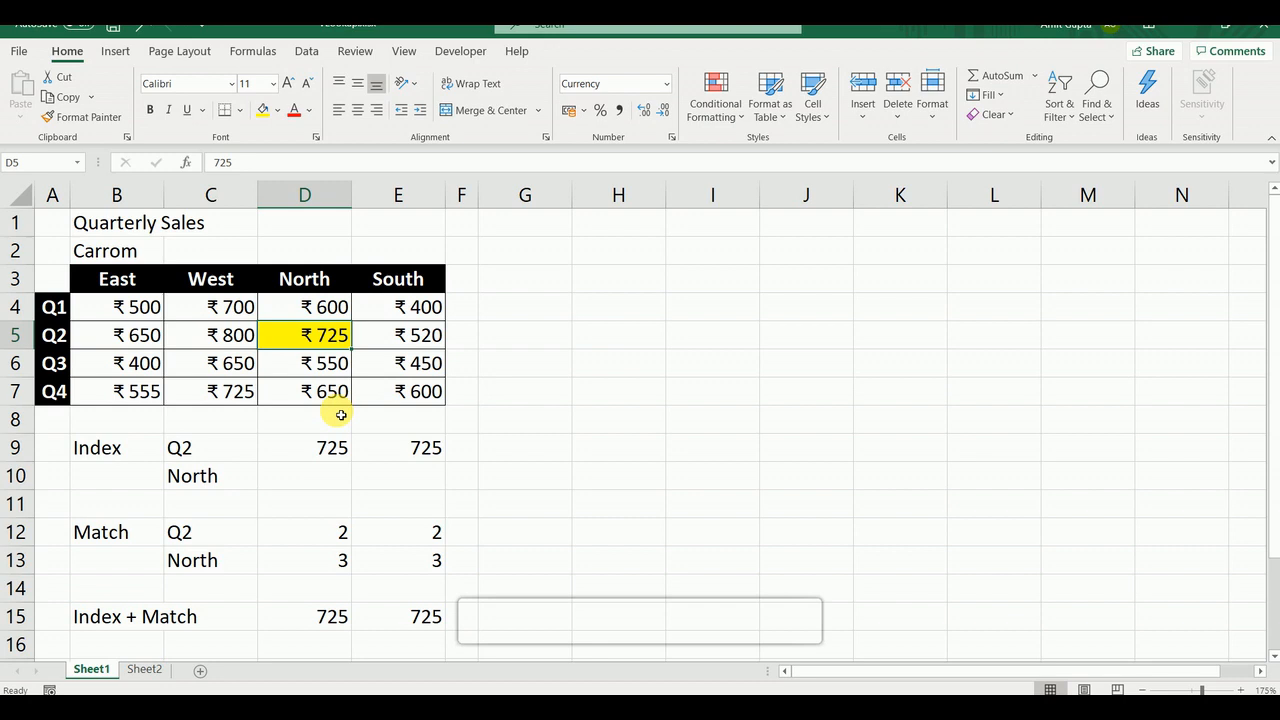
pyautogui.click(125, 319)
pyautogui.moveTo(125, 323); pyautogui.dragTo(241, 332)
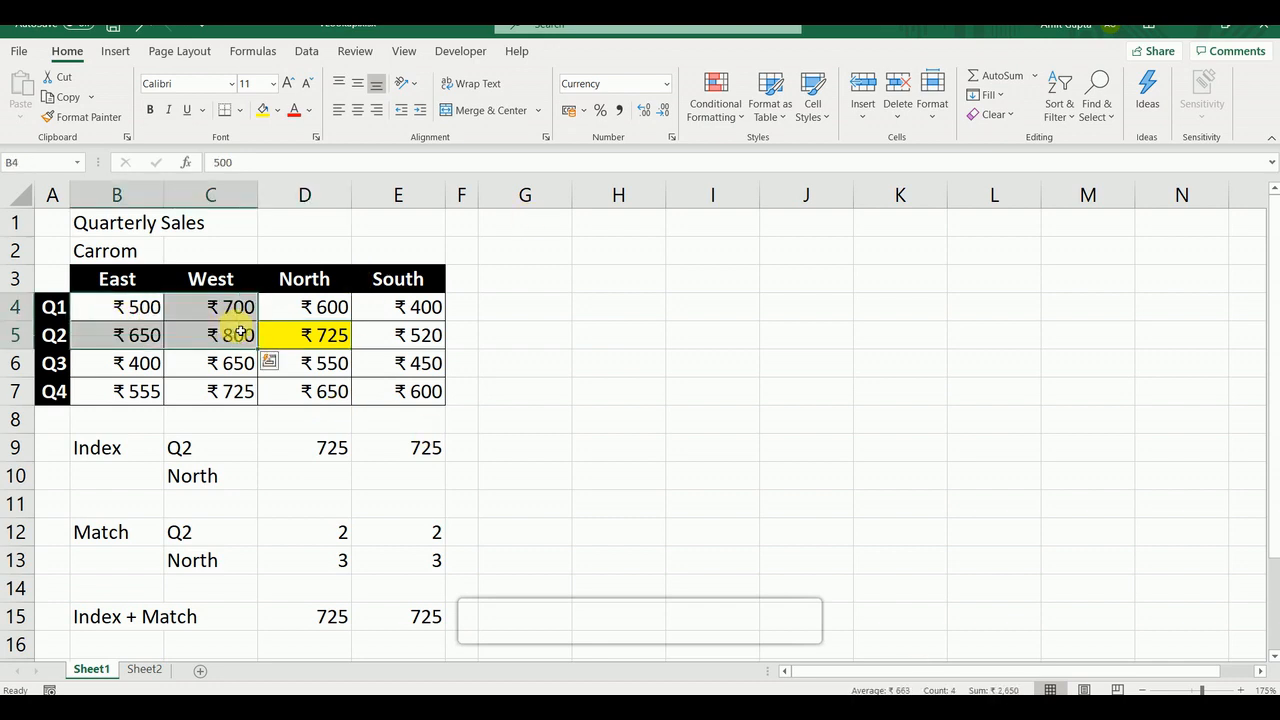
pyautogui.click(382, 395)
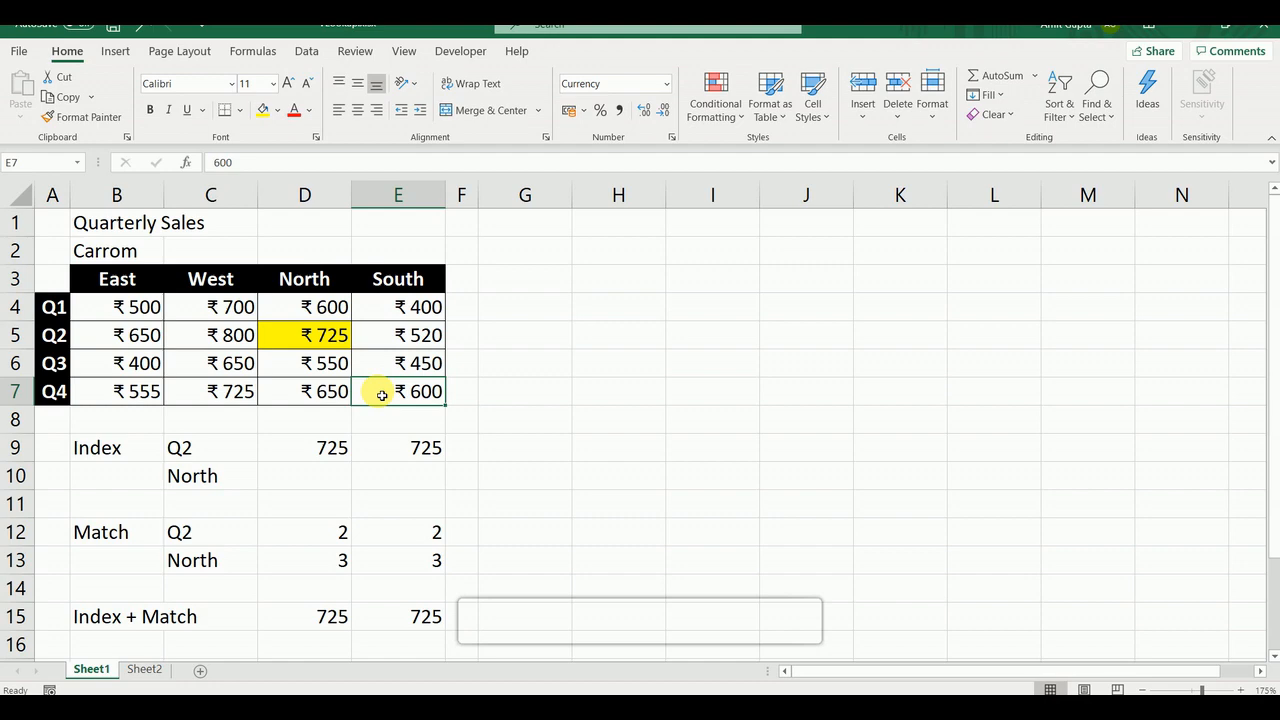
# Open Sheet2 with the Chess and Badminton sales tables
pyautogui.click(140, 668)
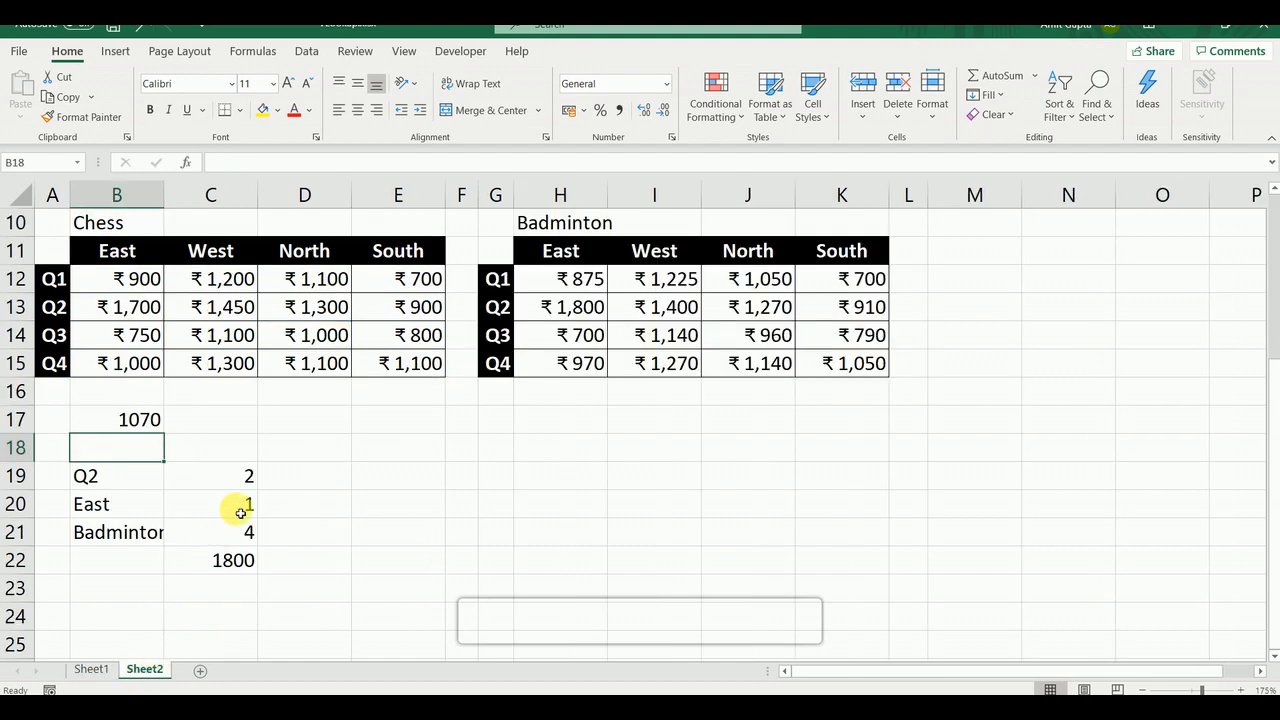
pyautogui.scroll(3, 241, 512)
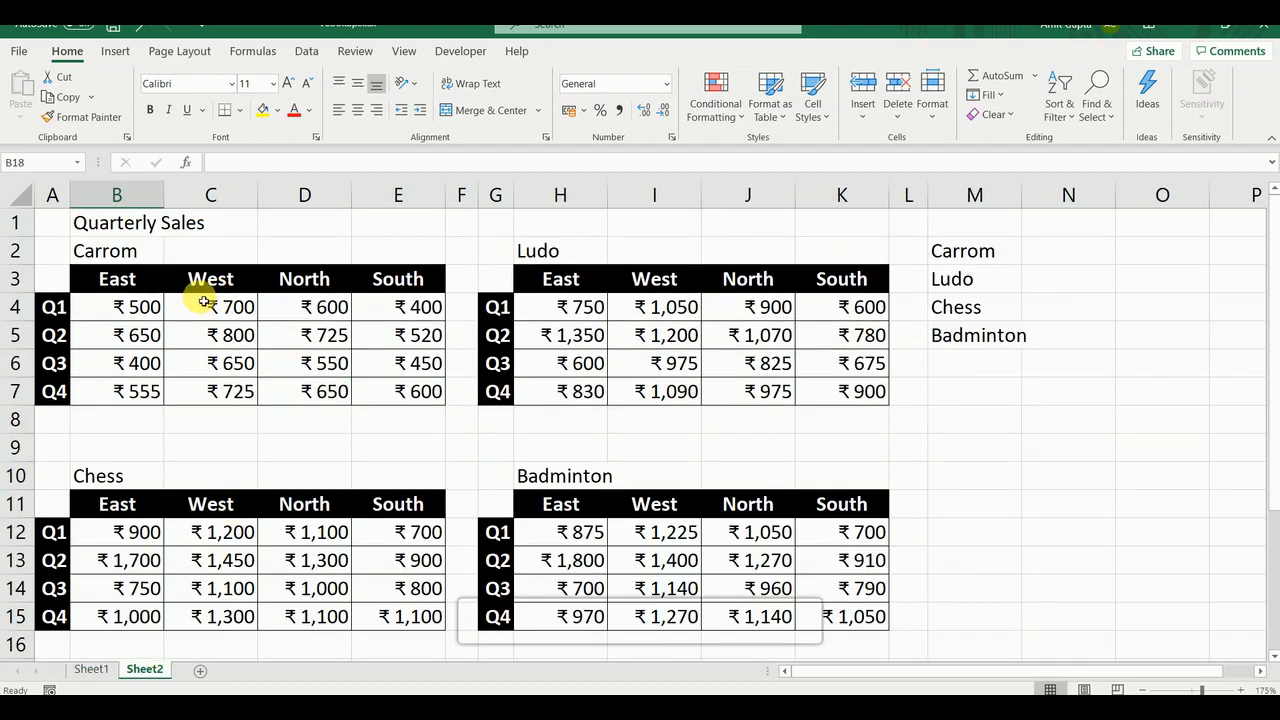
pyautogui.click(125, 278)
pyautogui.click(128, 251)
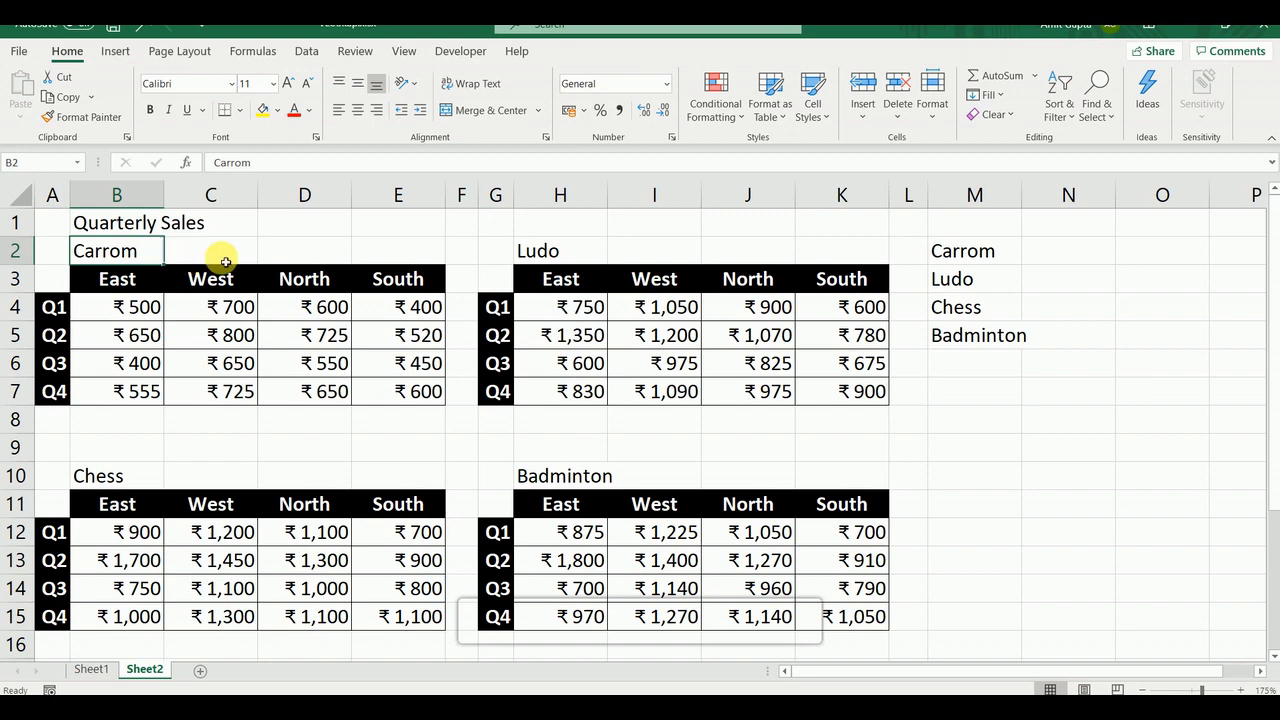
# Start an INDEX formula in D19 with a parenthesised multi-area reference, using the Carrom data B4:E7 as the first area
pyautogui.scroll(-4, 210, 400)
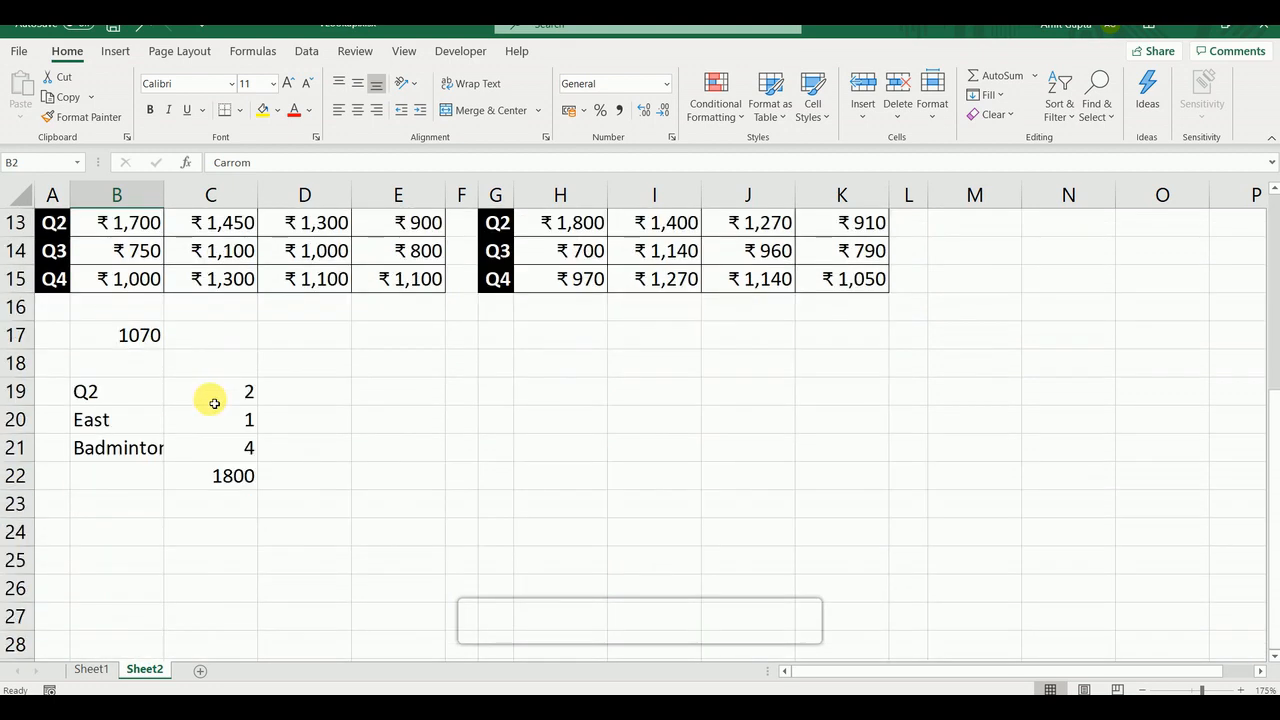
pyautogui.click(320, 389)
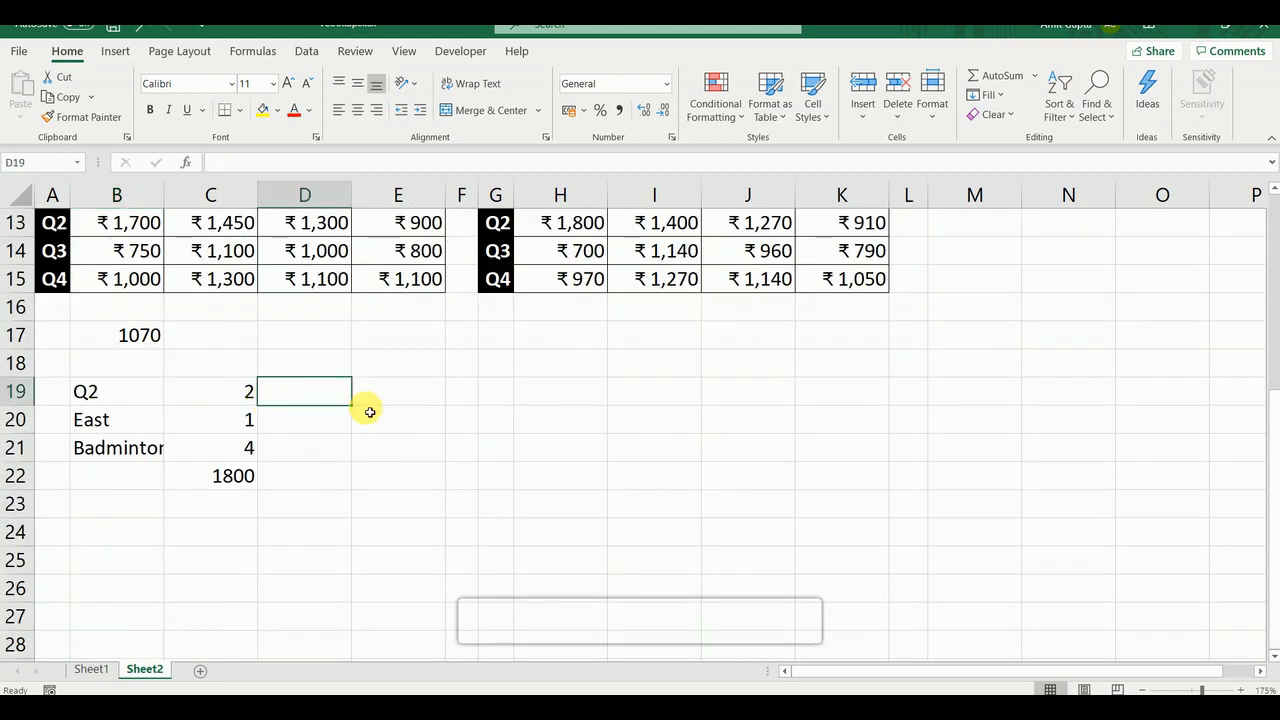
pyautogui.write('=')
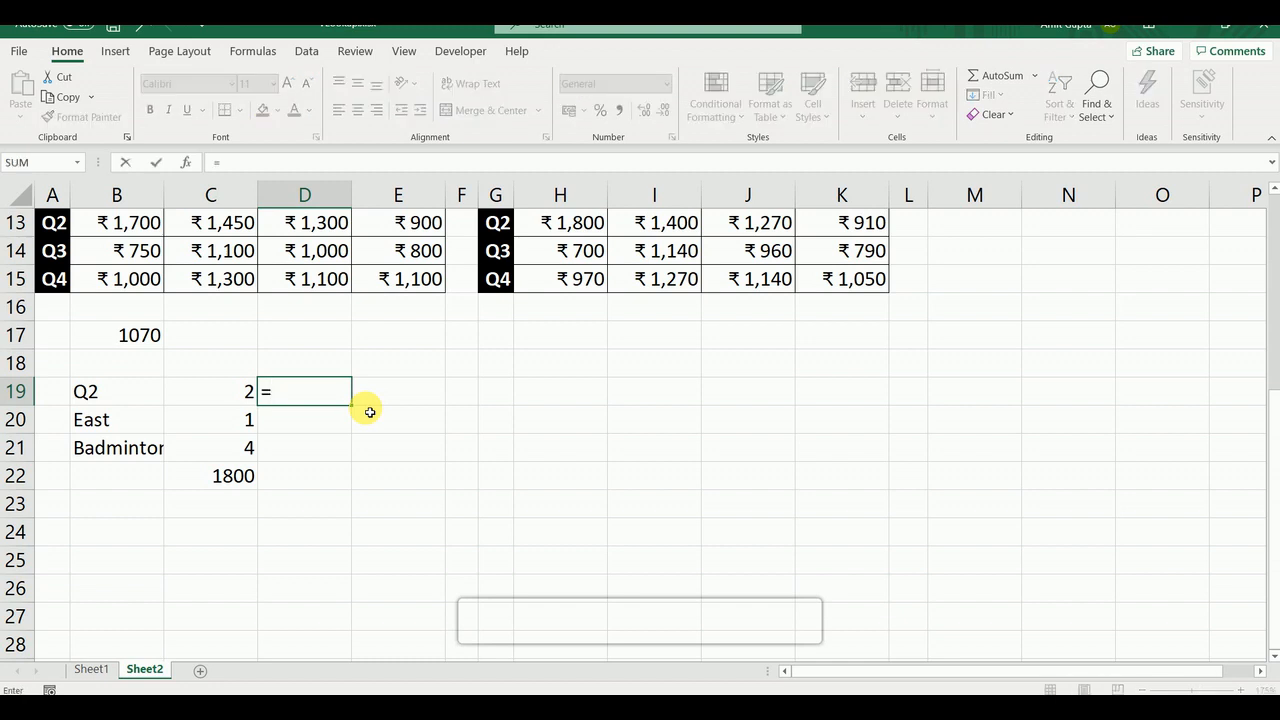
pyautogui.write('indi')
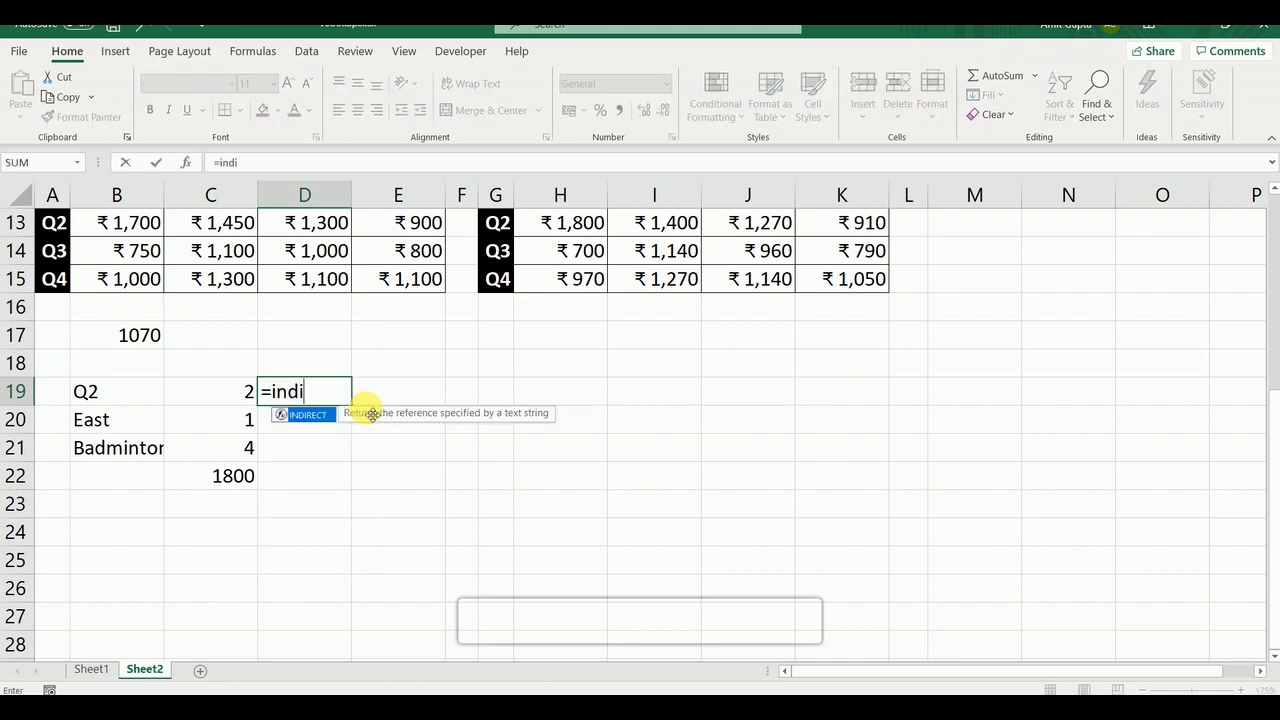
pyautogui.press('BackSpace')
pyautogui.write('ex')
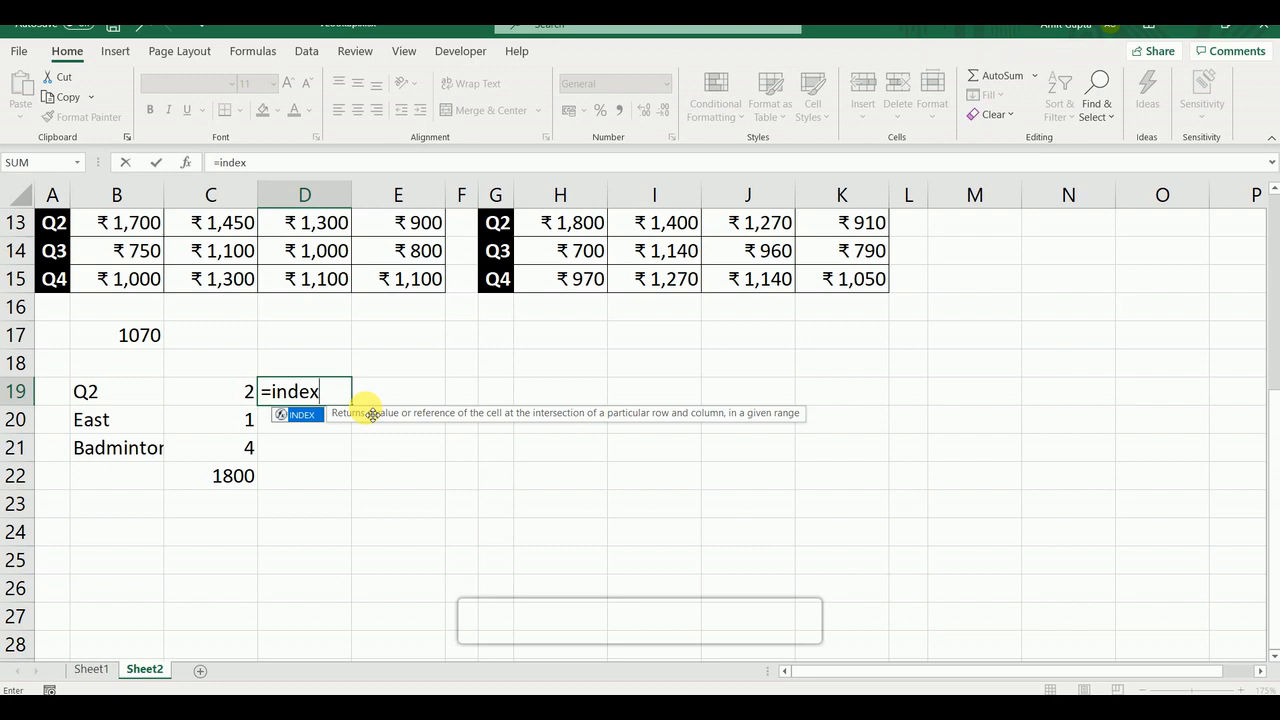
pyautogui.write('(')
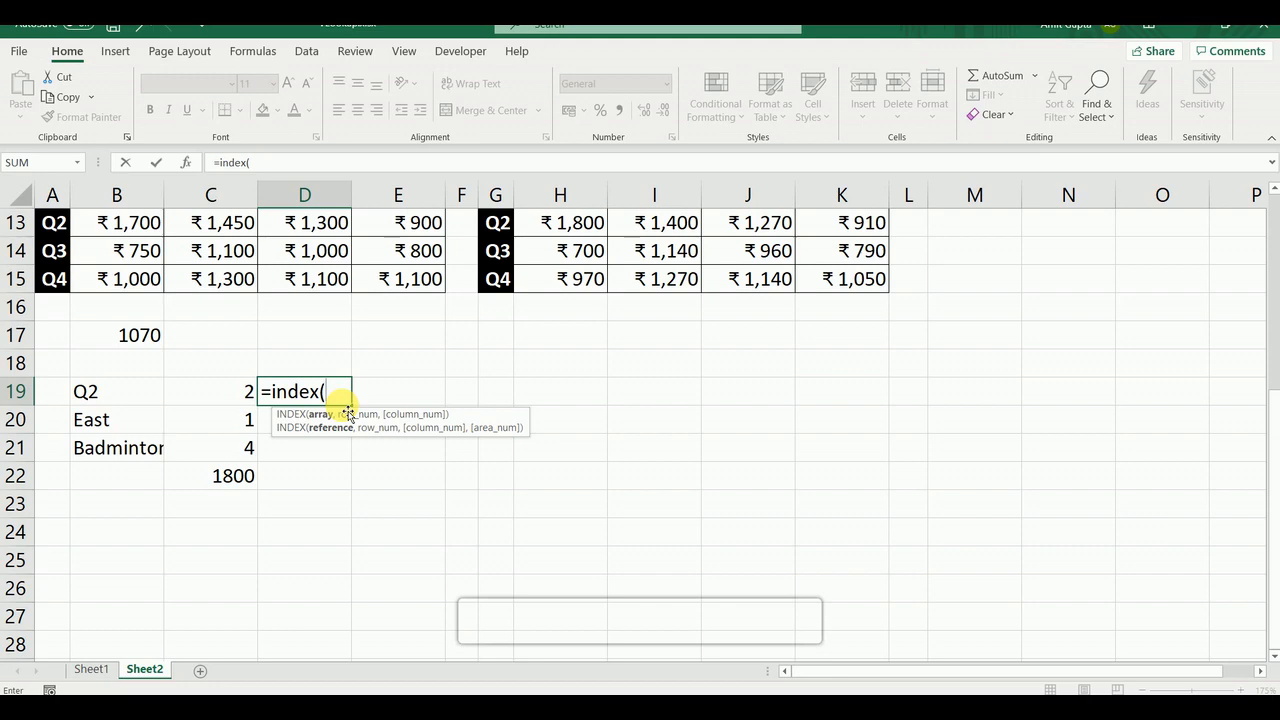
pyautogui.scroll(4, 346, 410)
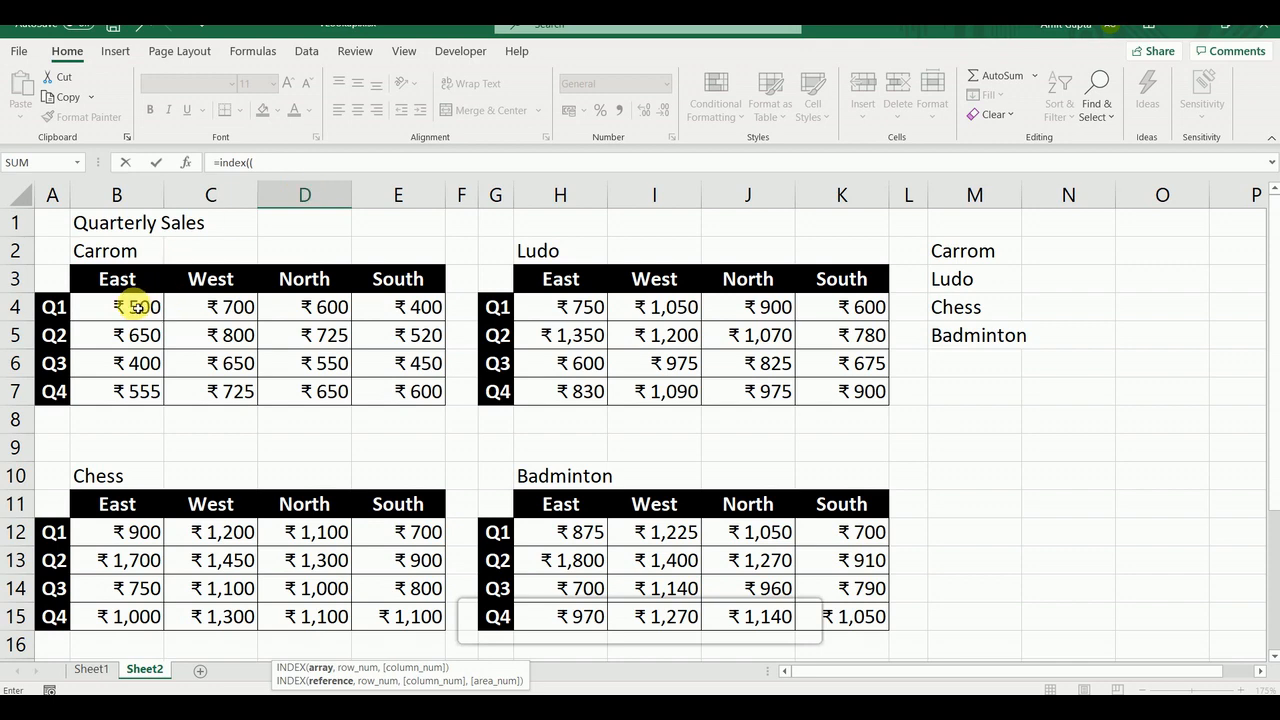
pyautogui.moveTo(134, 309); pyautogui.dragTo(403, 392)
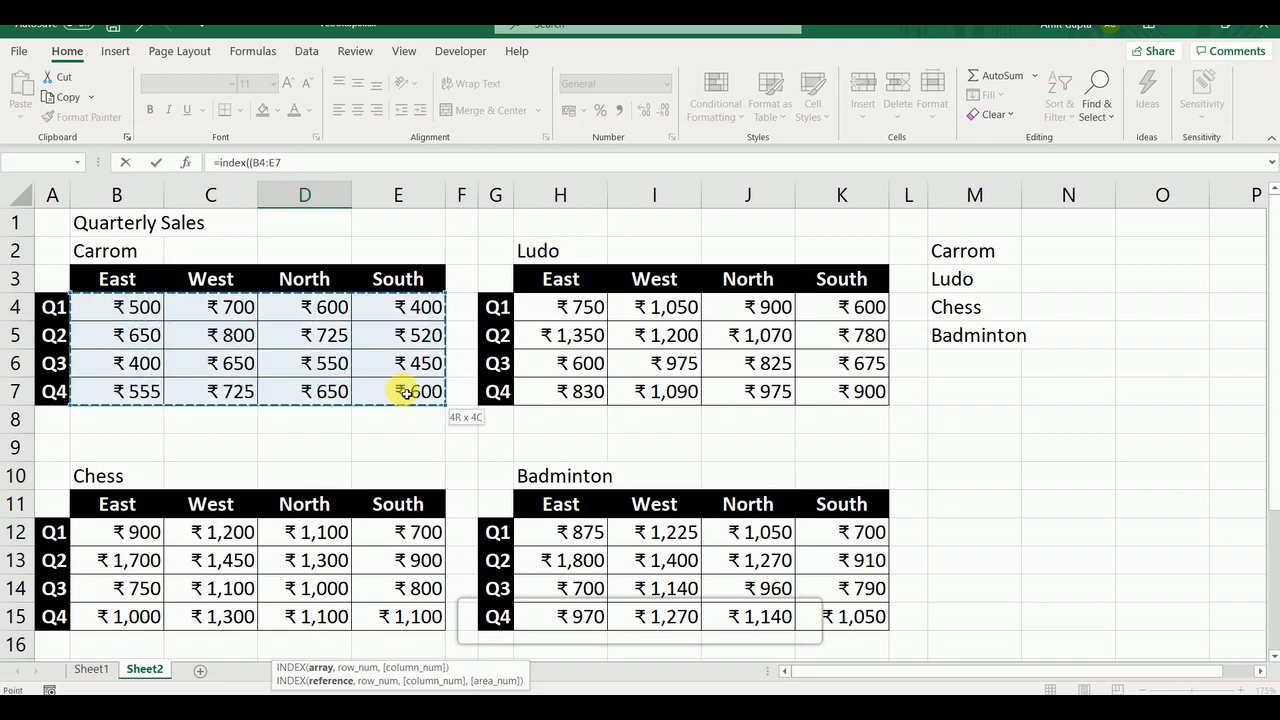
# Add the Ludo, Chess and Badminton data H4:K7, B12:E15 and H12:K15 as further areas and close the reference list
pyautogui.write(',')
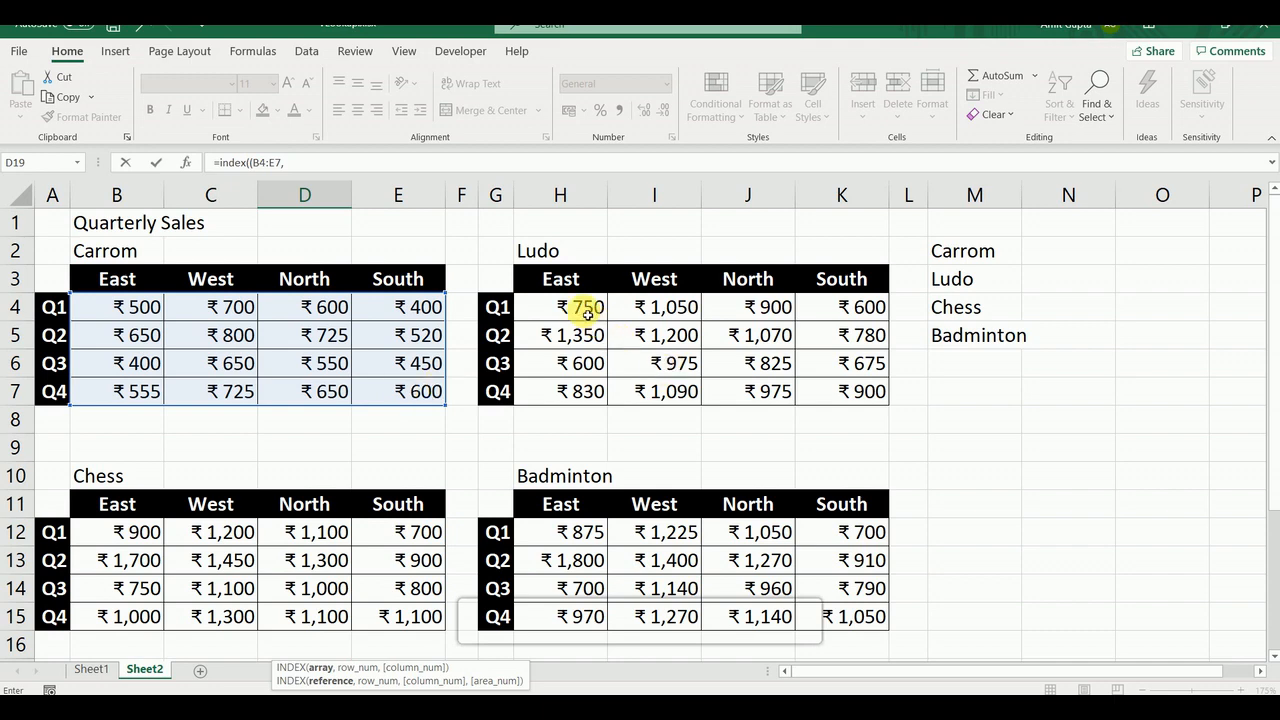
pyautogui.moveTo(578, 306); pyautogui.dragTo(846, 397)
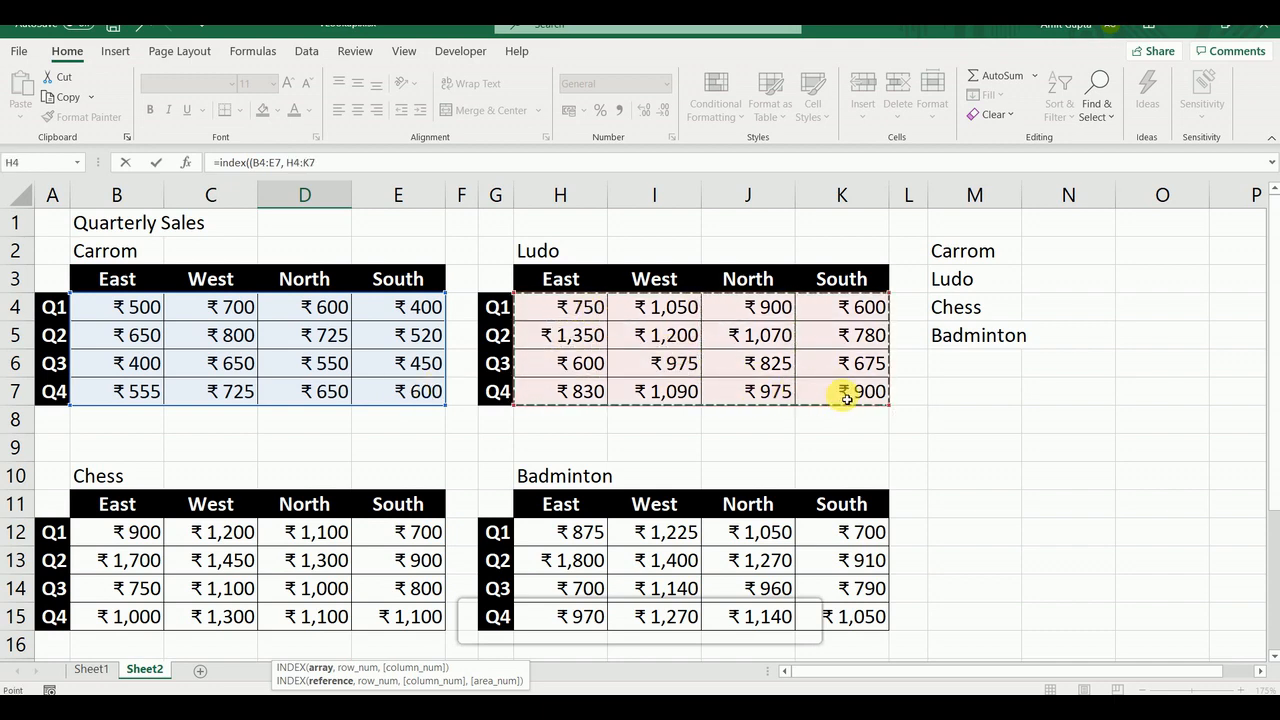
pyautogui.write(',')
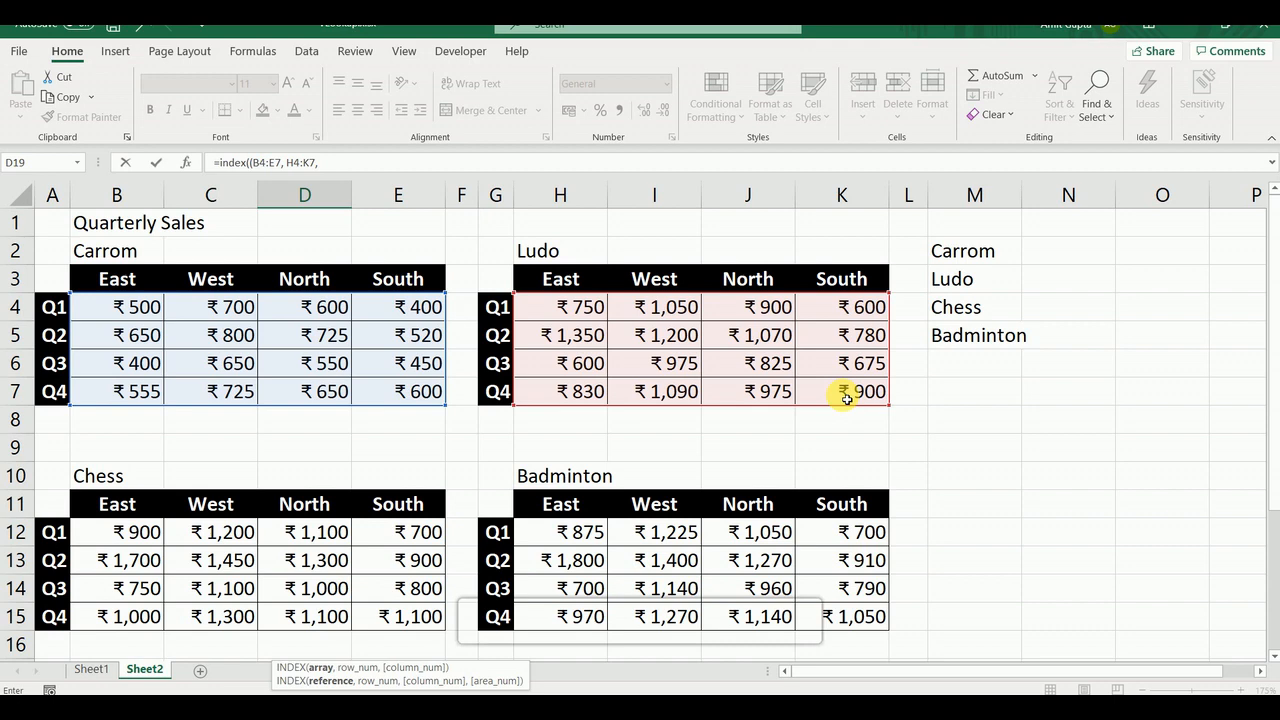
pyautogui.moveTo(134, 531); pyautogui.dragTo(412, 618)
pyautogui.write(',')
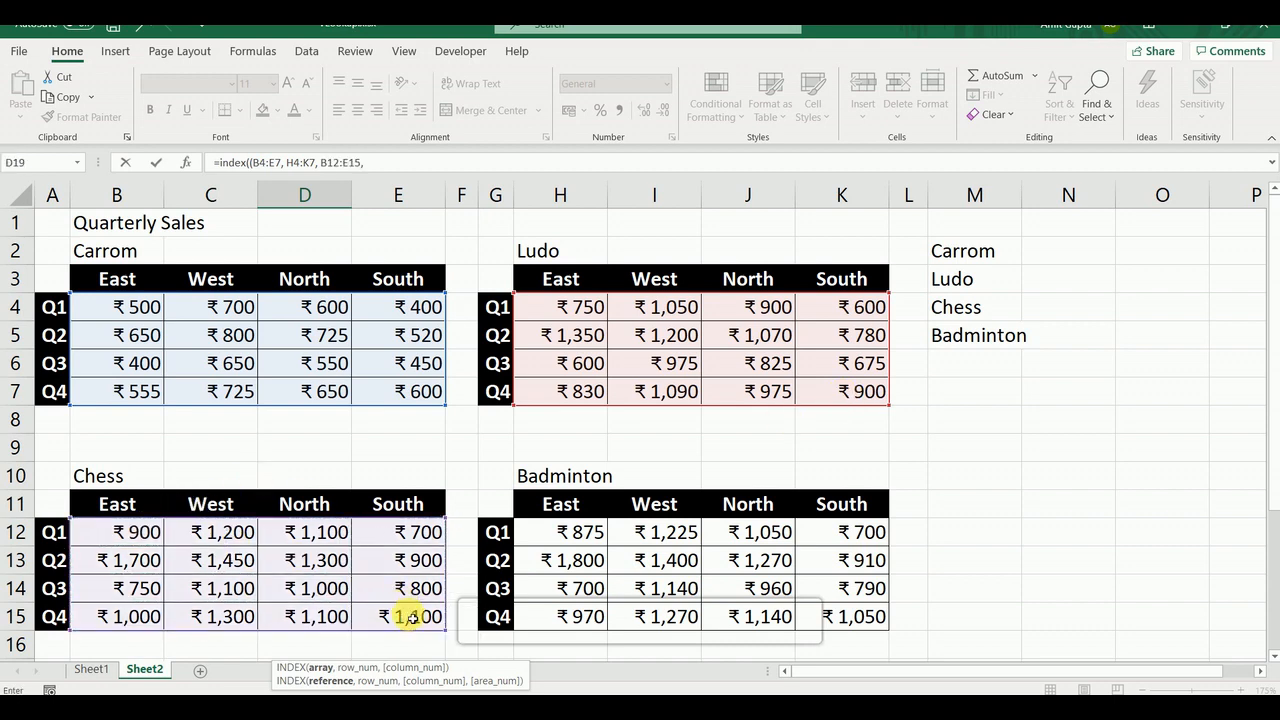
pyautogui.moveTo(560, 538); pyautogui.dragTo(816, 606)
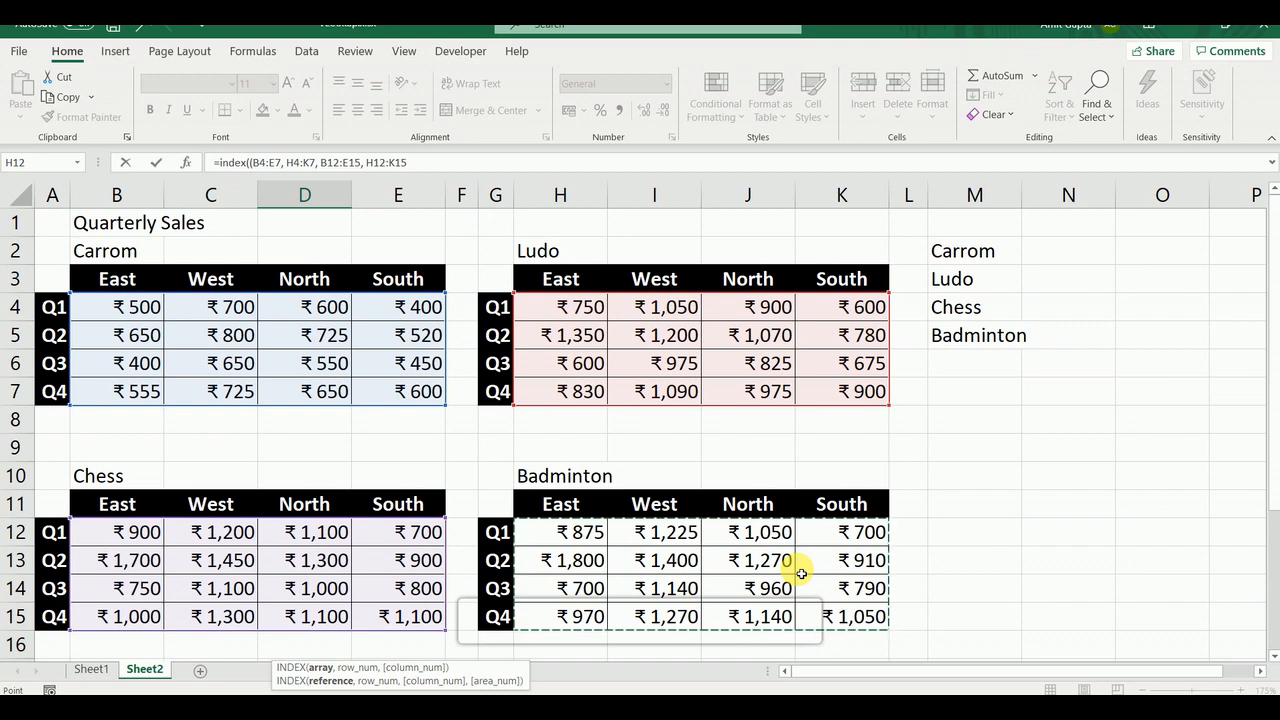
pyautogui.write(')')
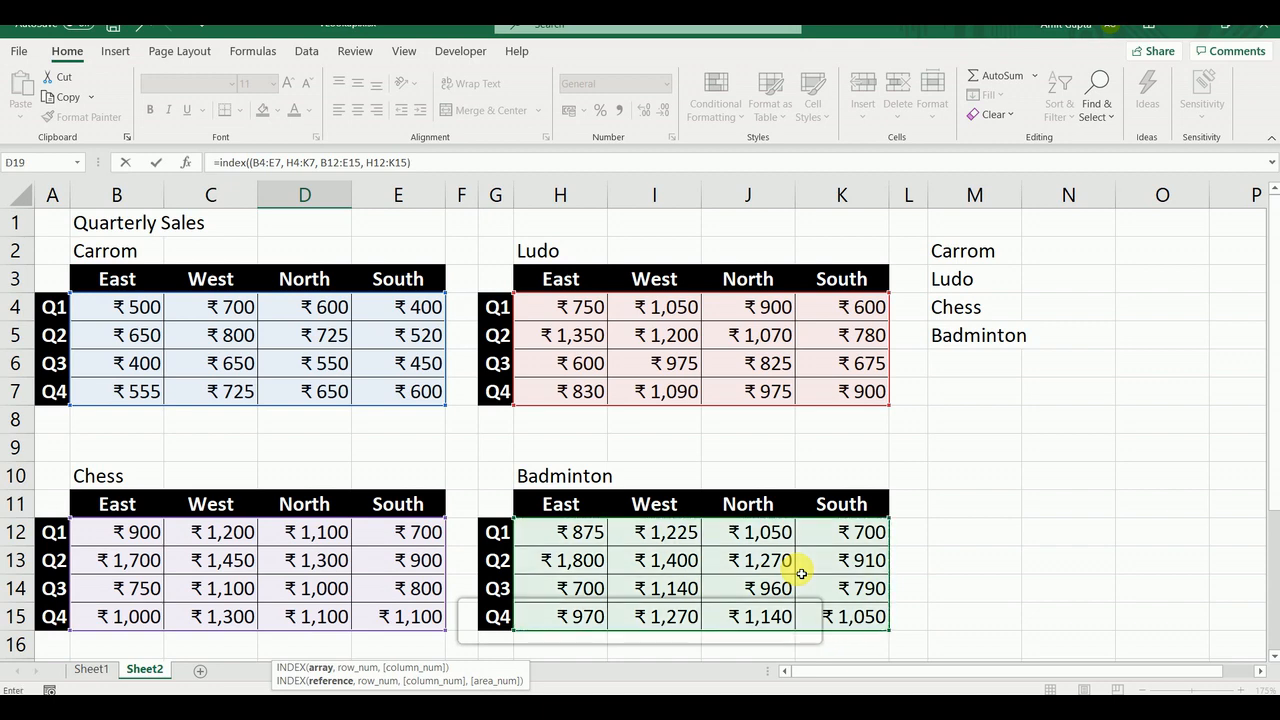
pyautogui.write(',')
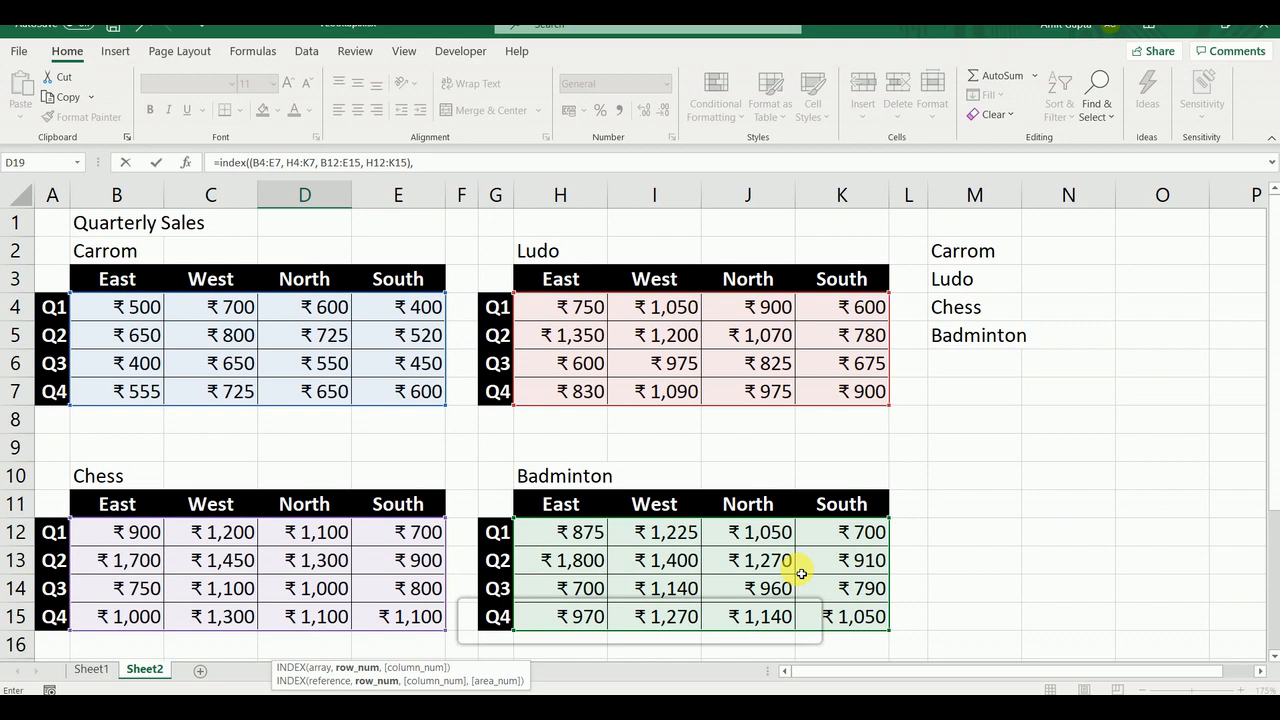
# Add MATCH(B19,A4:A7,0) as the row number of the INDEX formula in D19, using exact match
pyautogui.write('match')
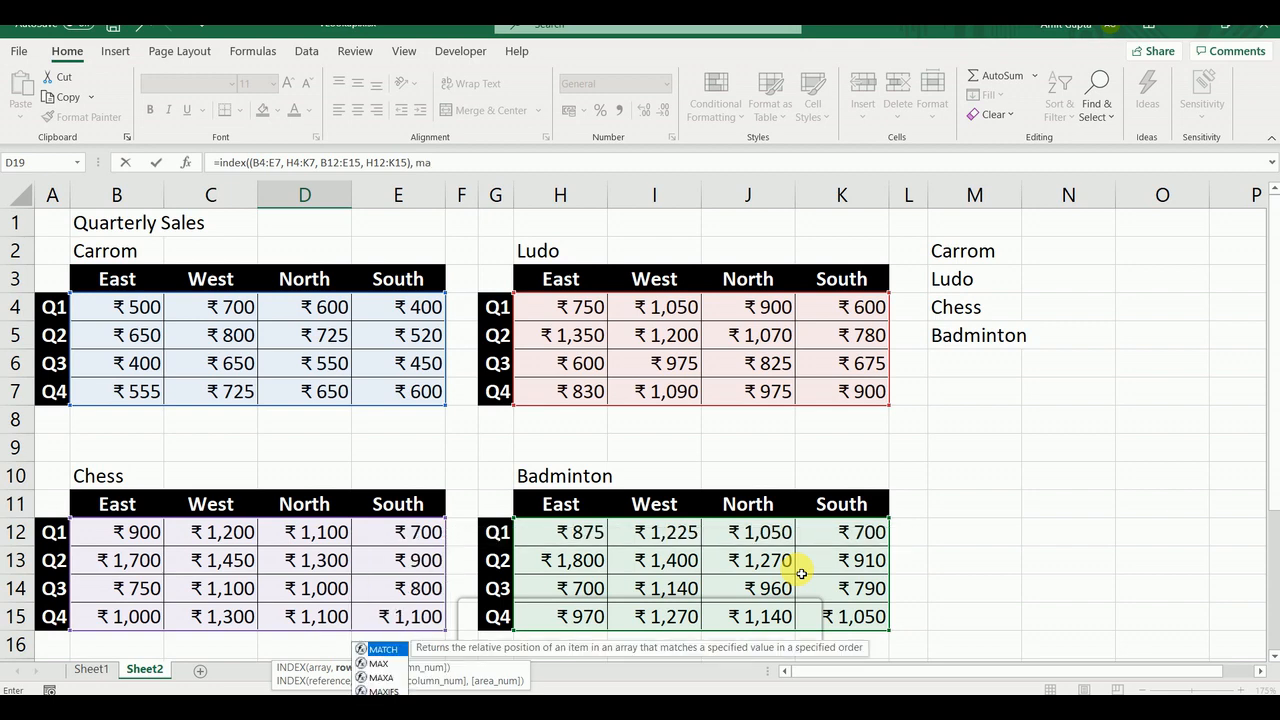
pyautogui.write('(')
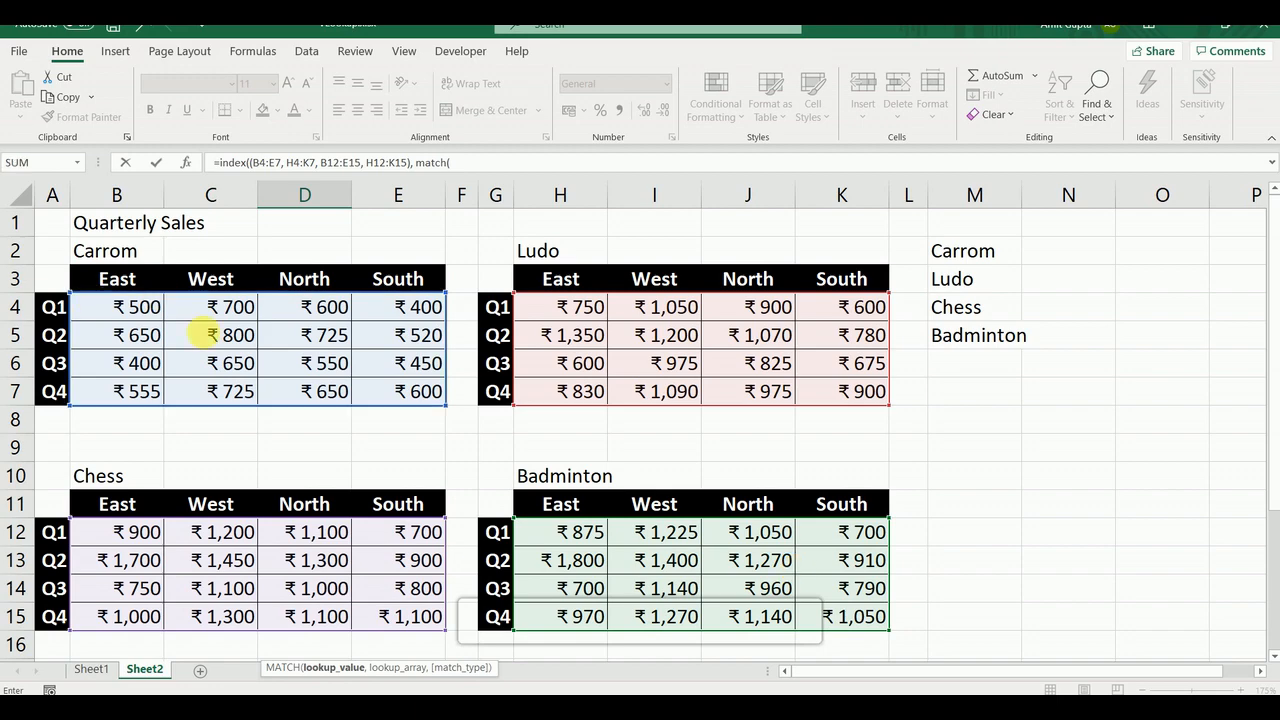
pyautogui.scroll(-3, 250, 380)
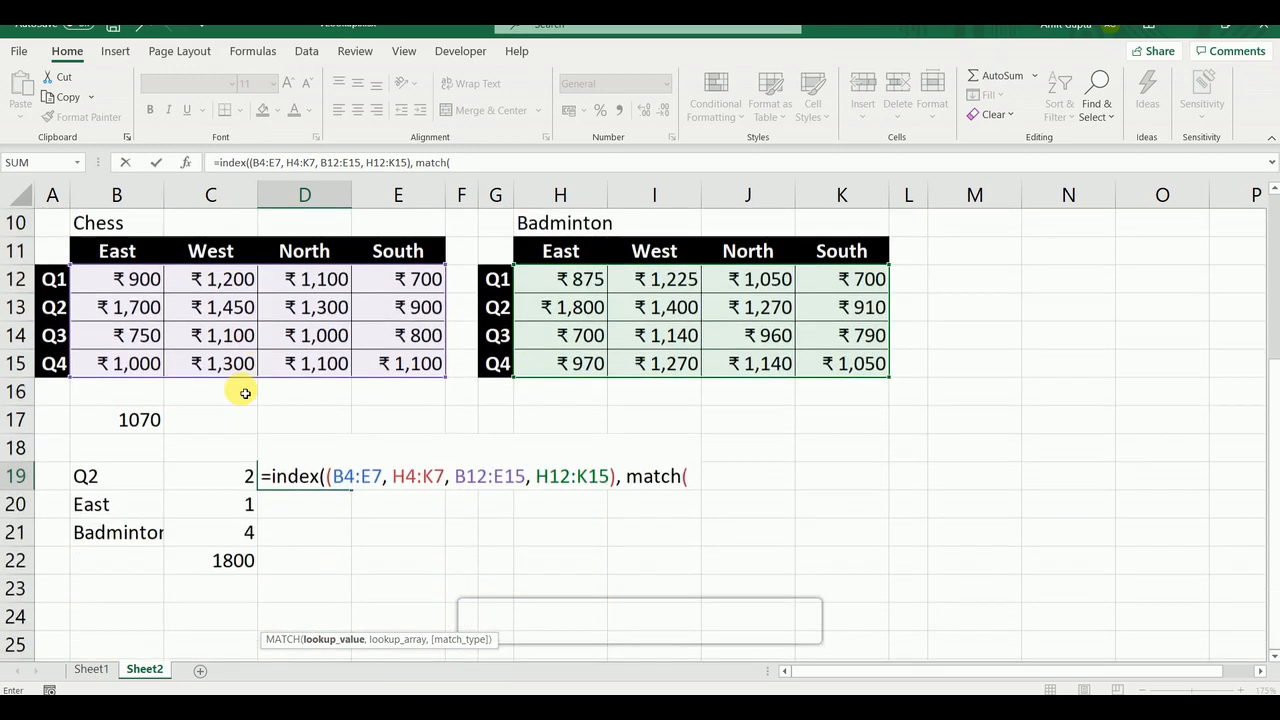
pyautogui.click(115, 476)
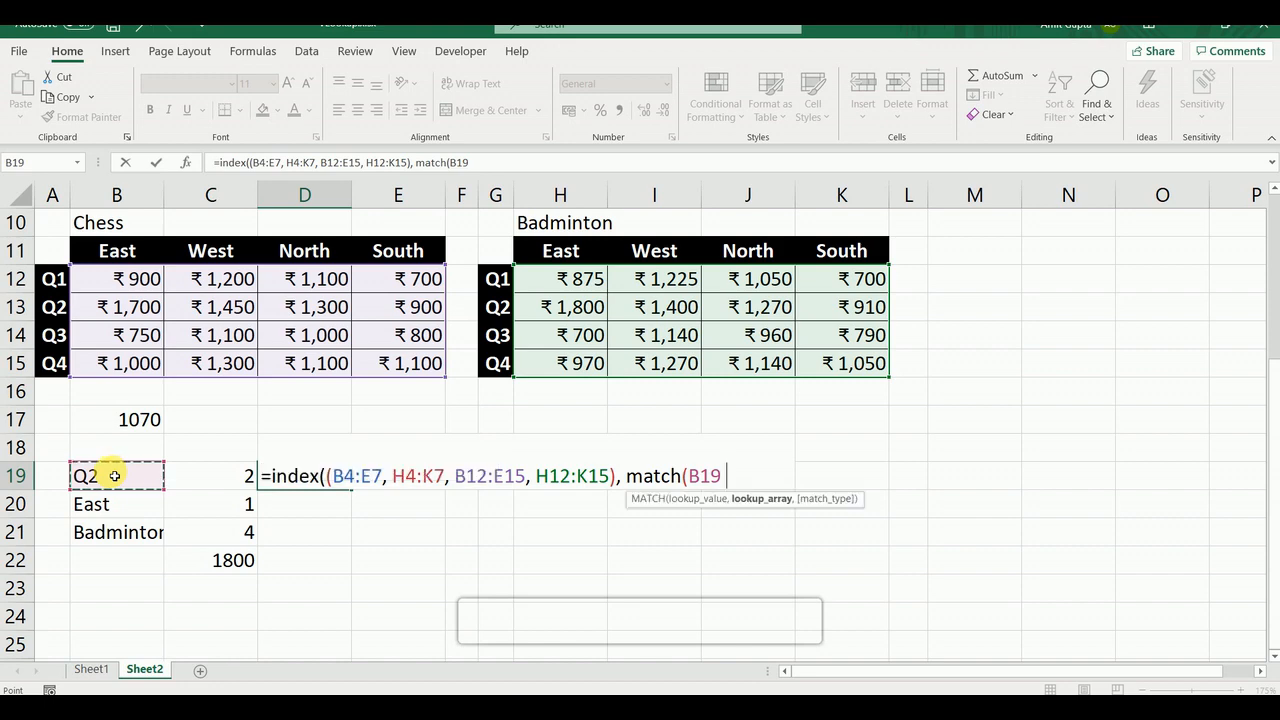
pyautogui.write(',')
pyautogui.scroll(3, 115, 476)
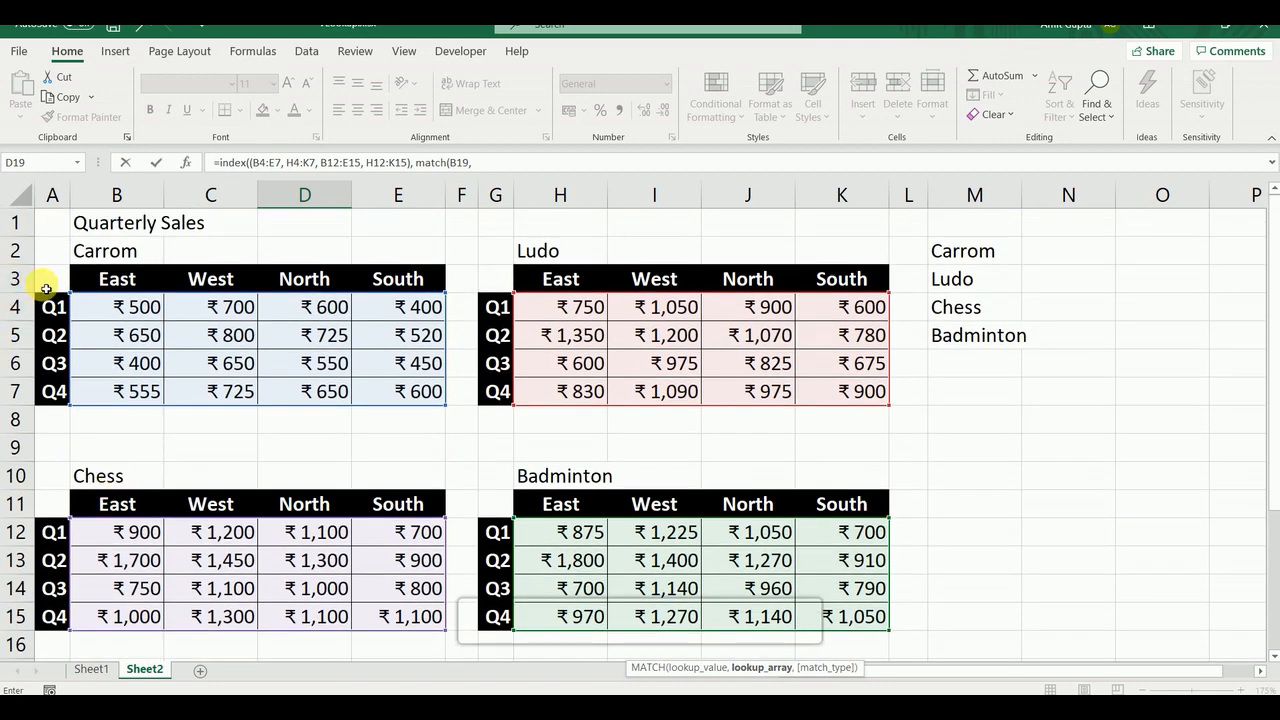
pyautogui.moveTo(51, 307); pyautogui.dragTo(45, 401)
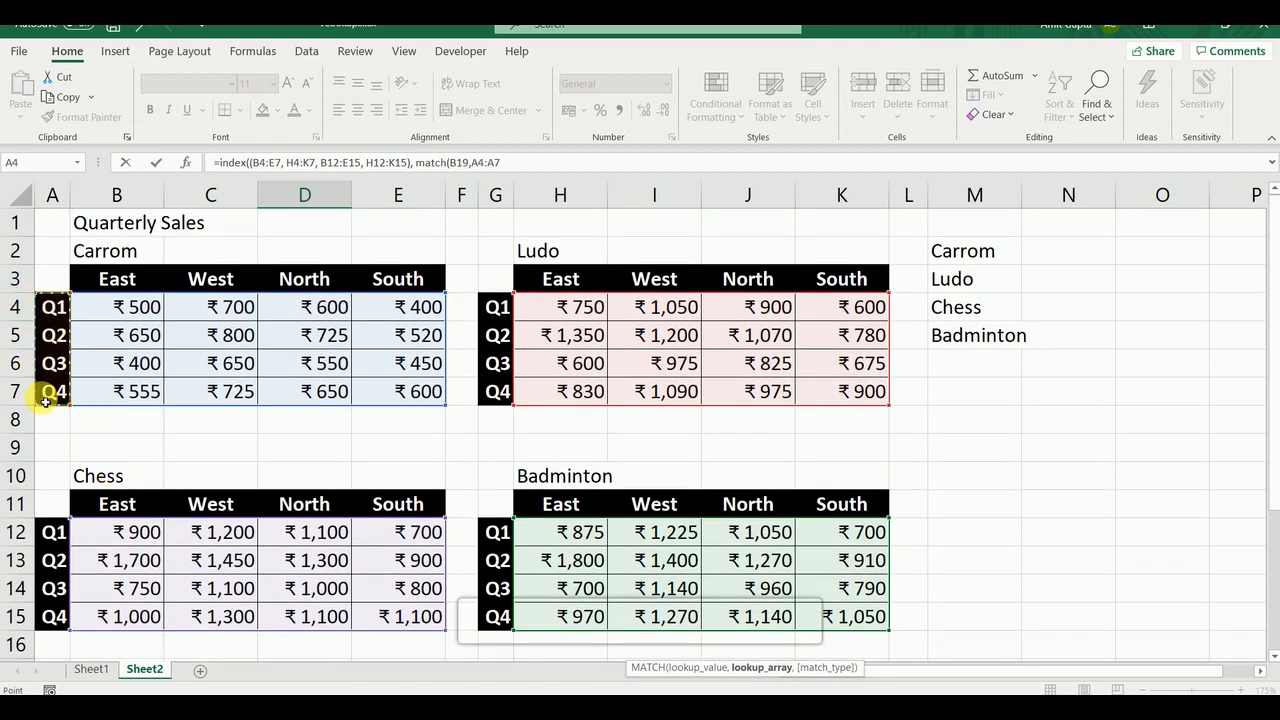
pyautogui.write(',')
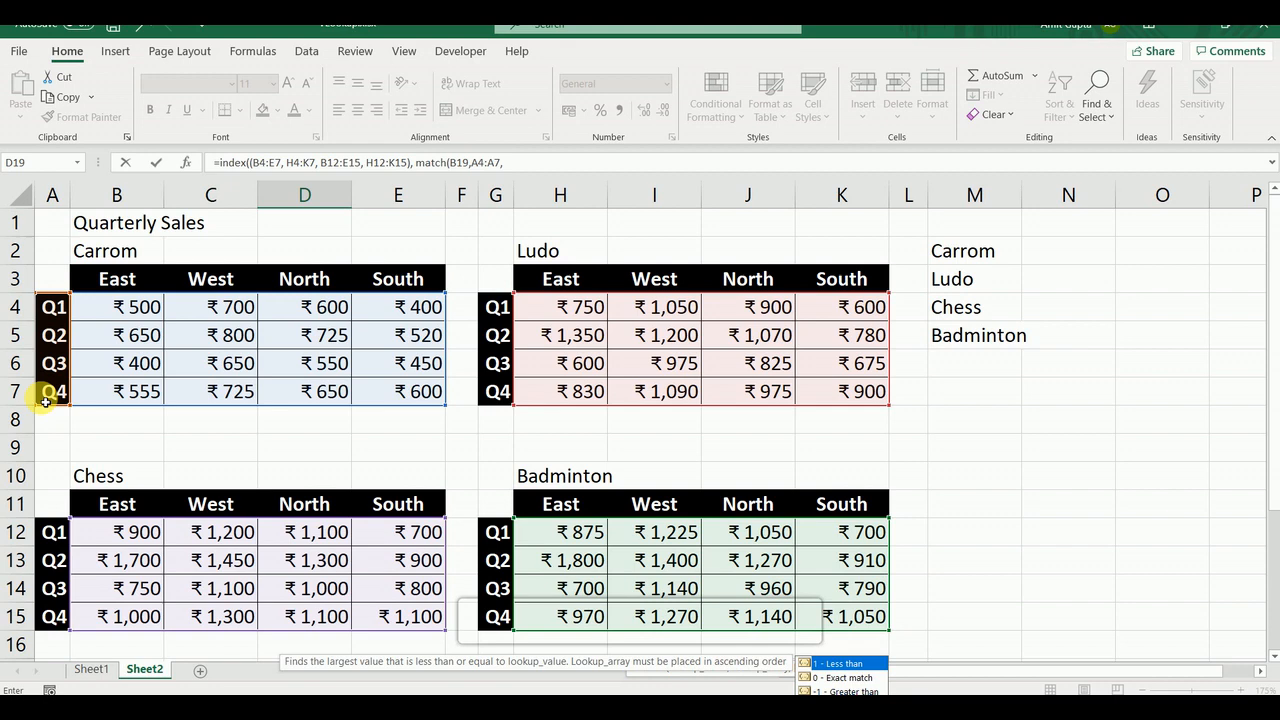
pyautogui.press('Down')
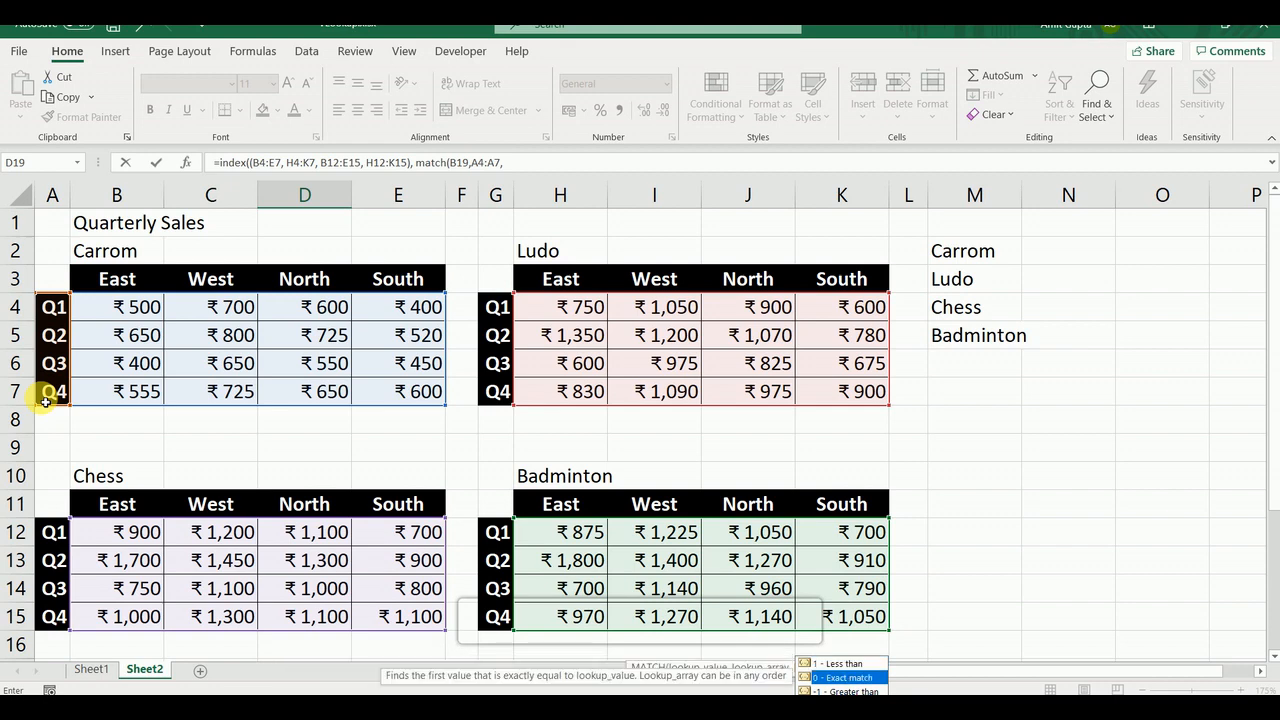
pyautogui.press('Tab')
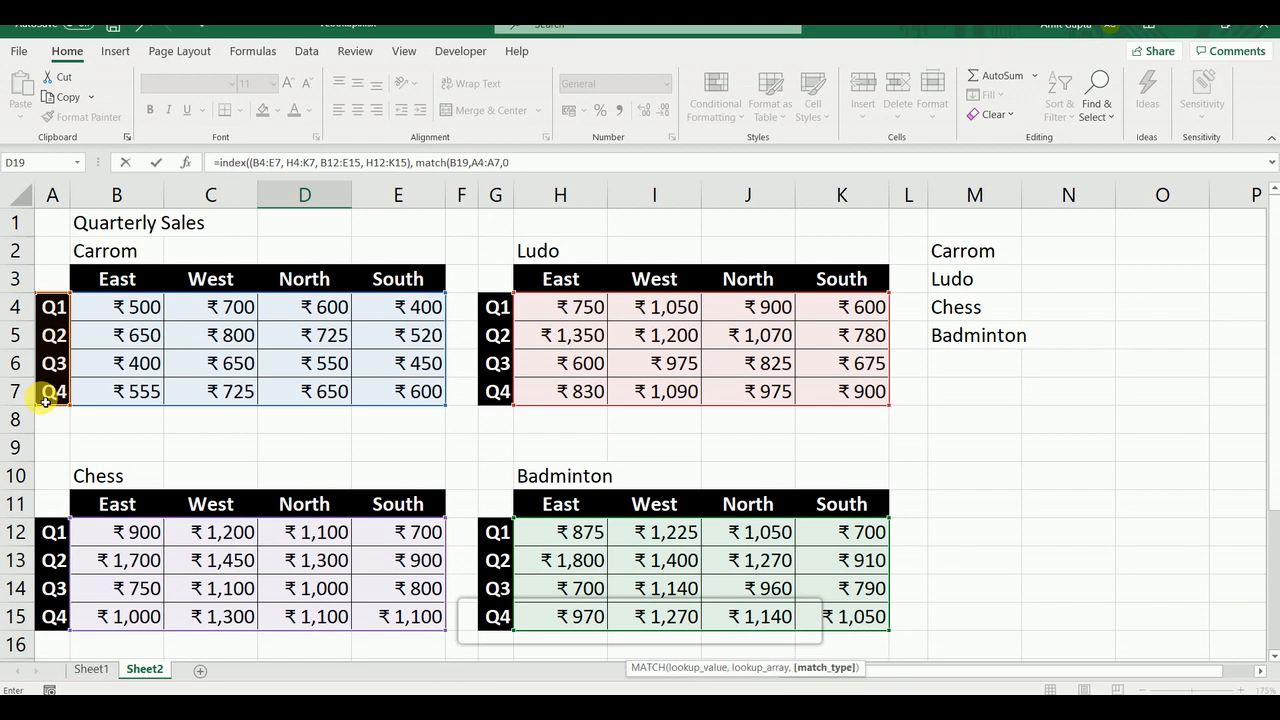
pyautogui.write(')')
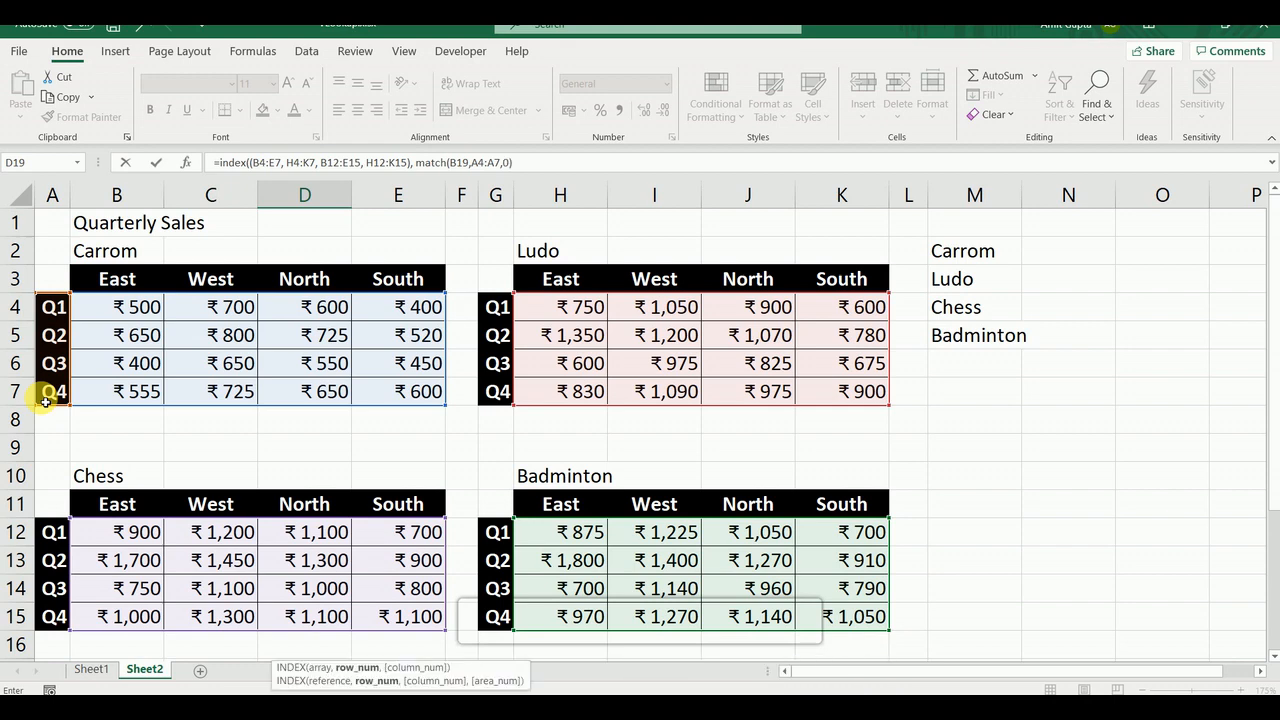
pyautogui.write(',')
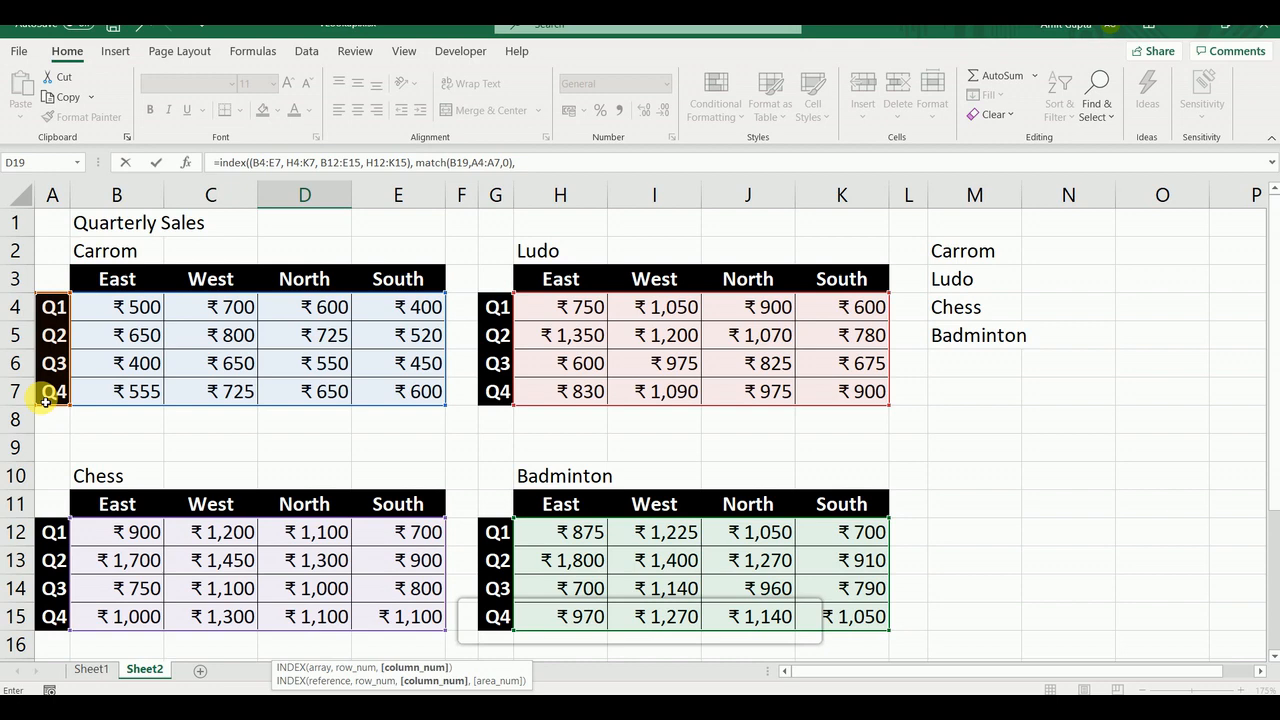
# Start a second MATCH as the column number of the INDEX formula in D19, using B20 as its lookup value
pyautogui.write(' match')
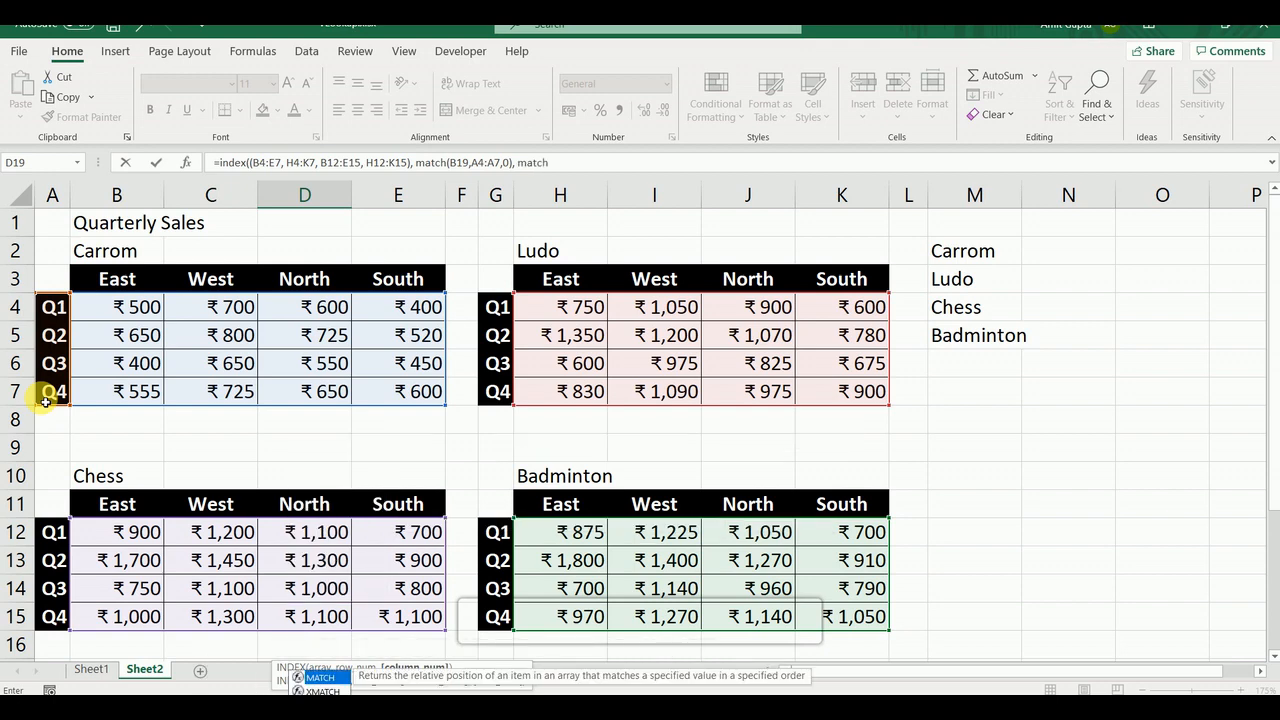
pyautogui.write('(')
pyautogui.press('Left')
pyautogui.press('Left')
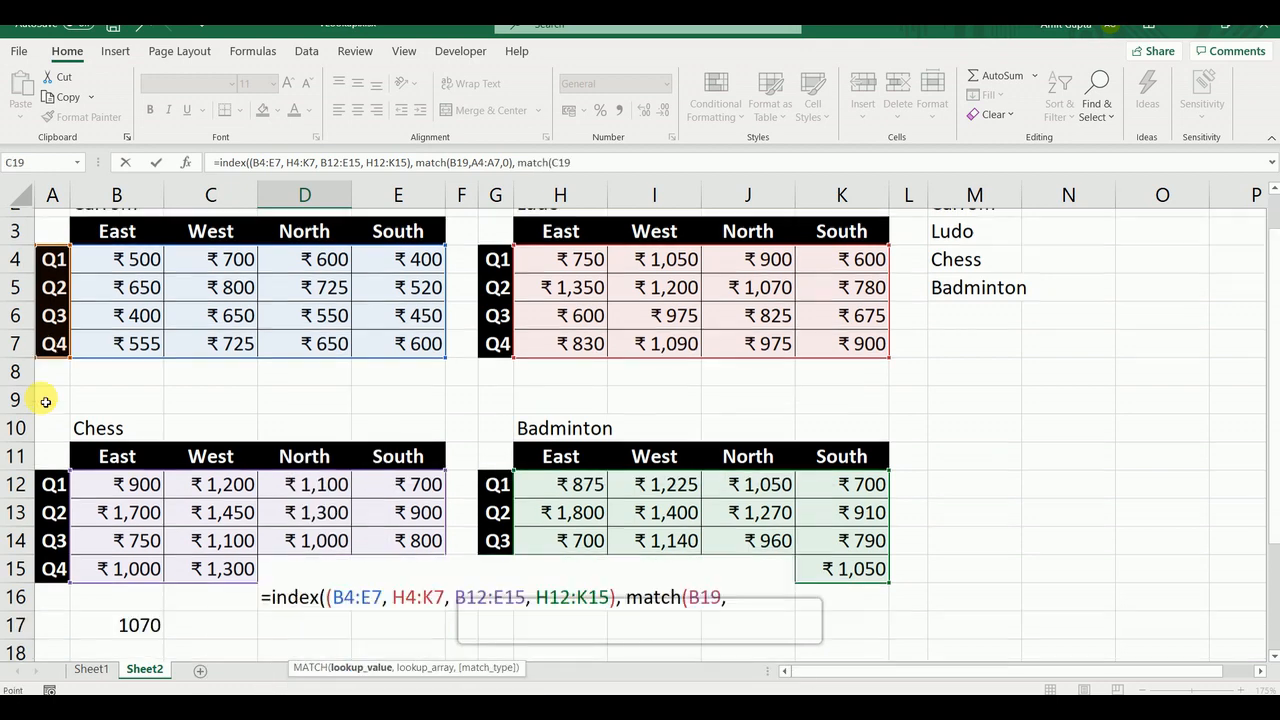
pyautogui.press('Down')
pyautogui.press('Right')
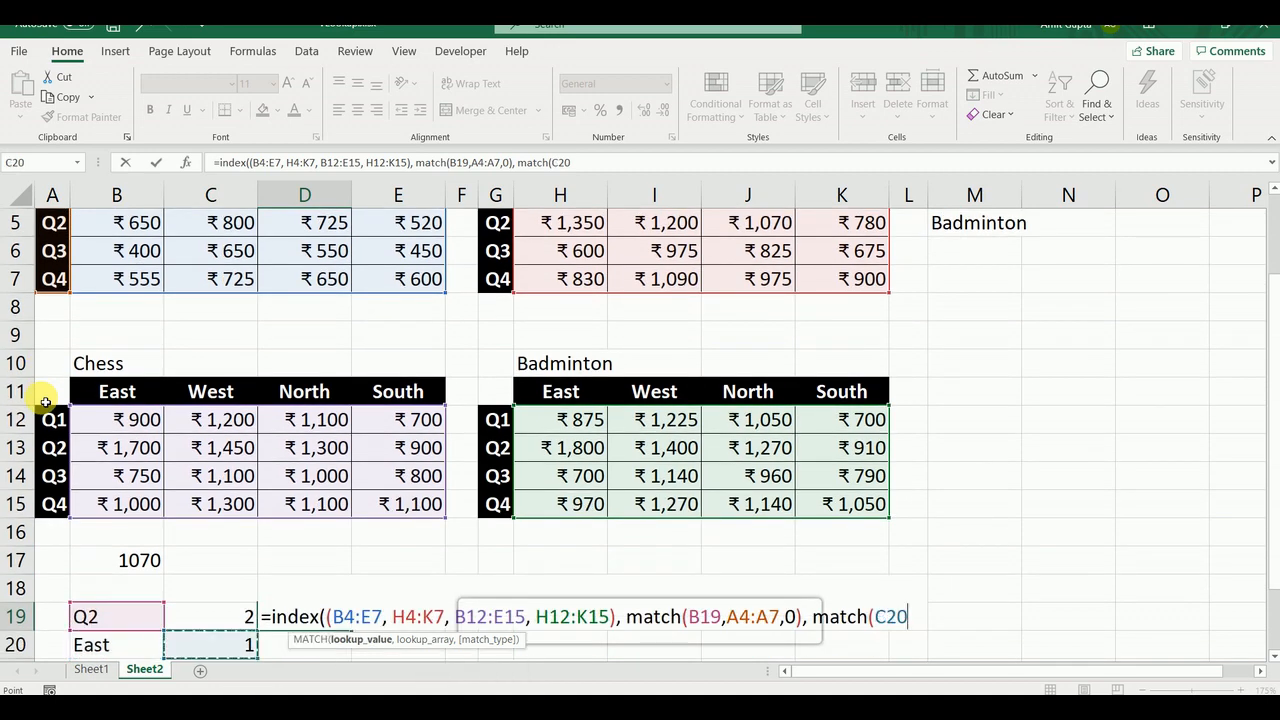
pyautogui.press('Left')
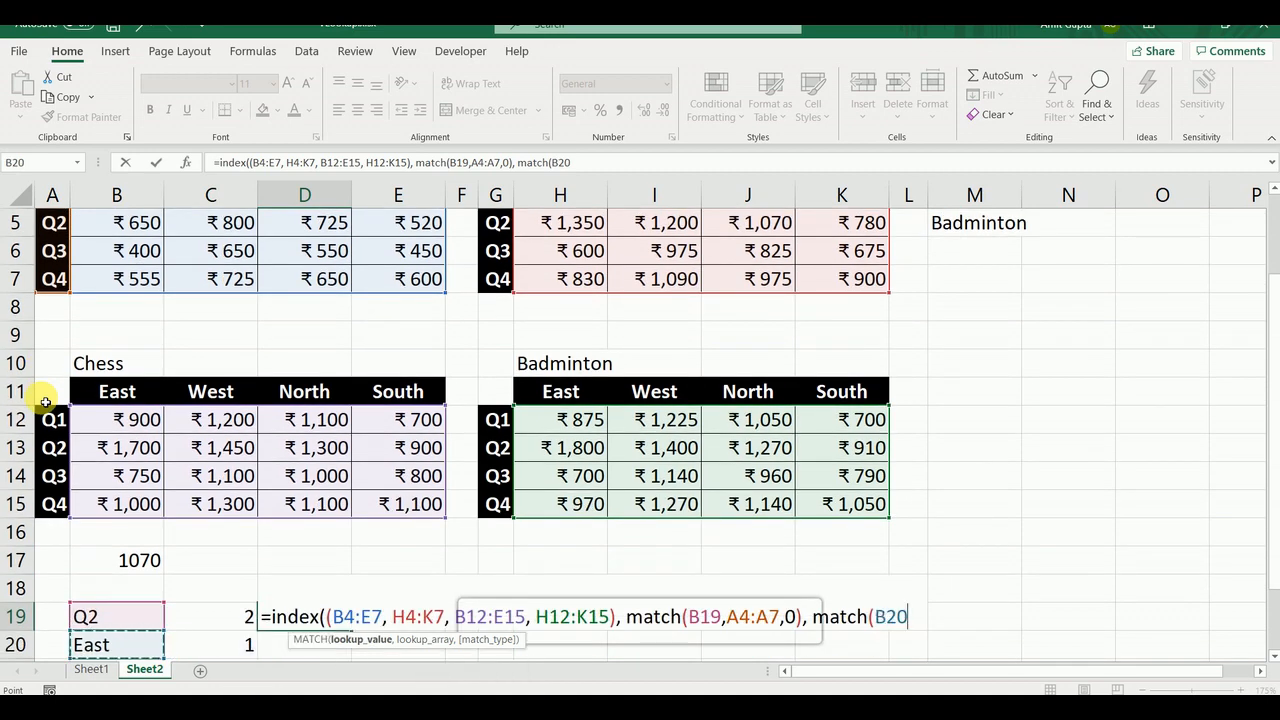
pyautogui.write(',')
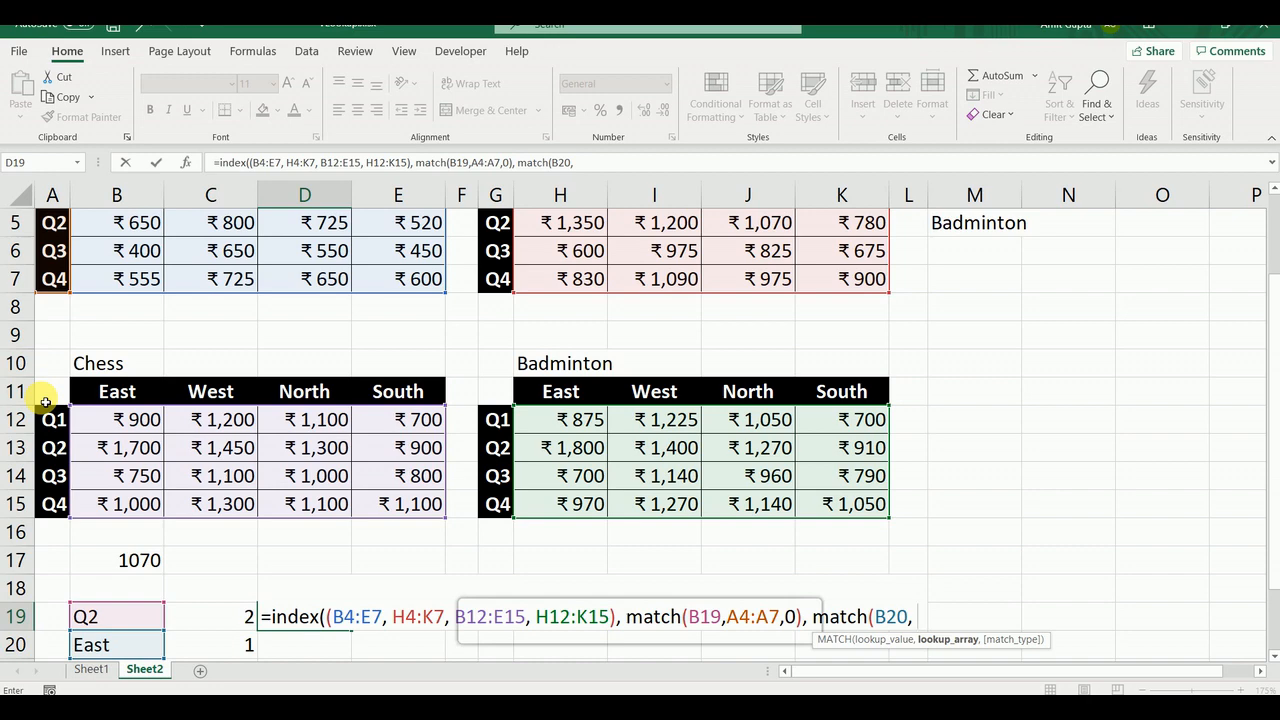
# Complete the column MATCH with the Carrom region headers B3:E3 as lookup array and match type 0 for exact match
pyautogui.scroll(2, 85, 290)
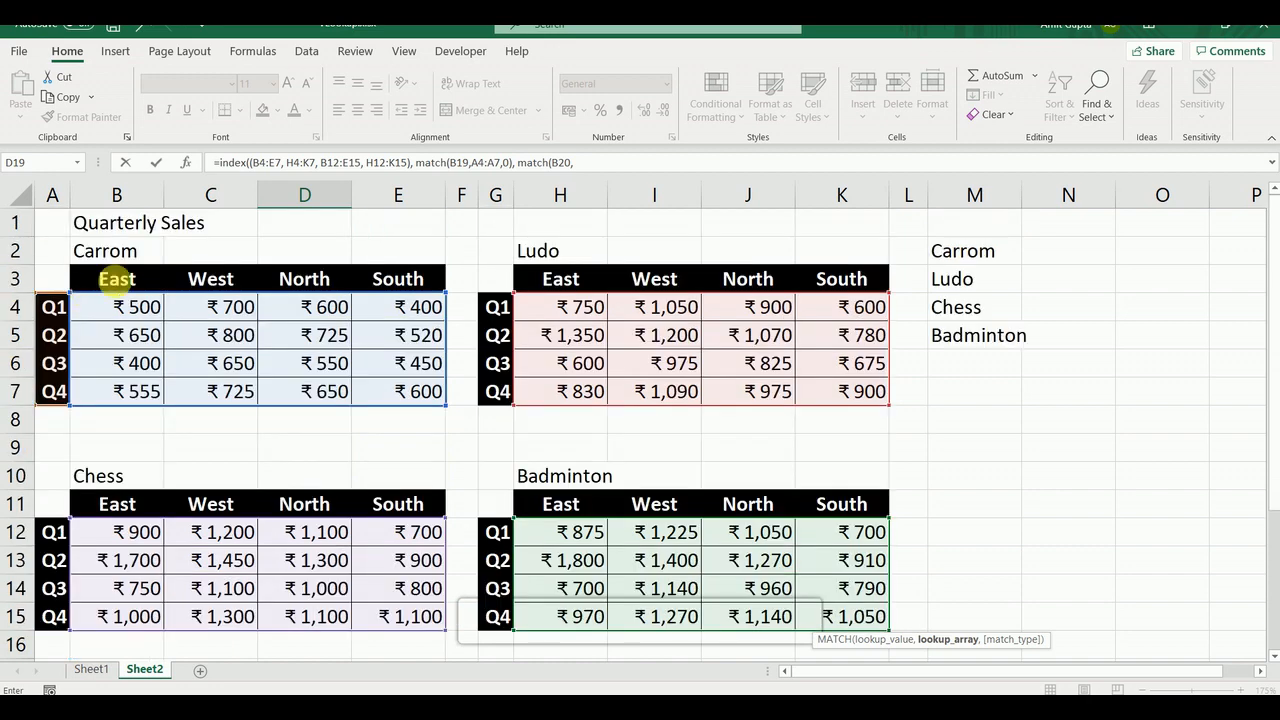
pyautogui.moveTo(135, 279); pyautogui.dragTo(386, 297)
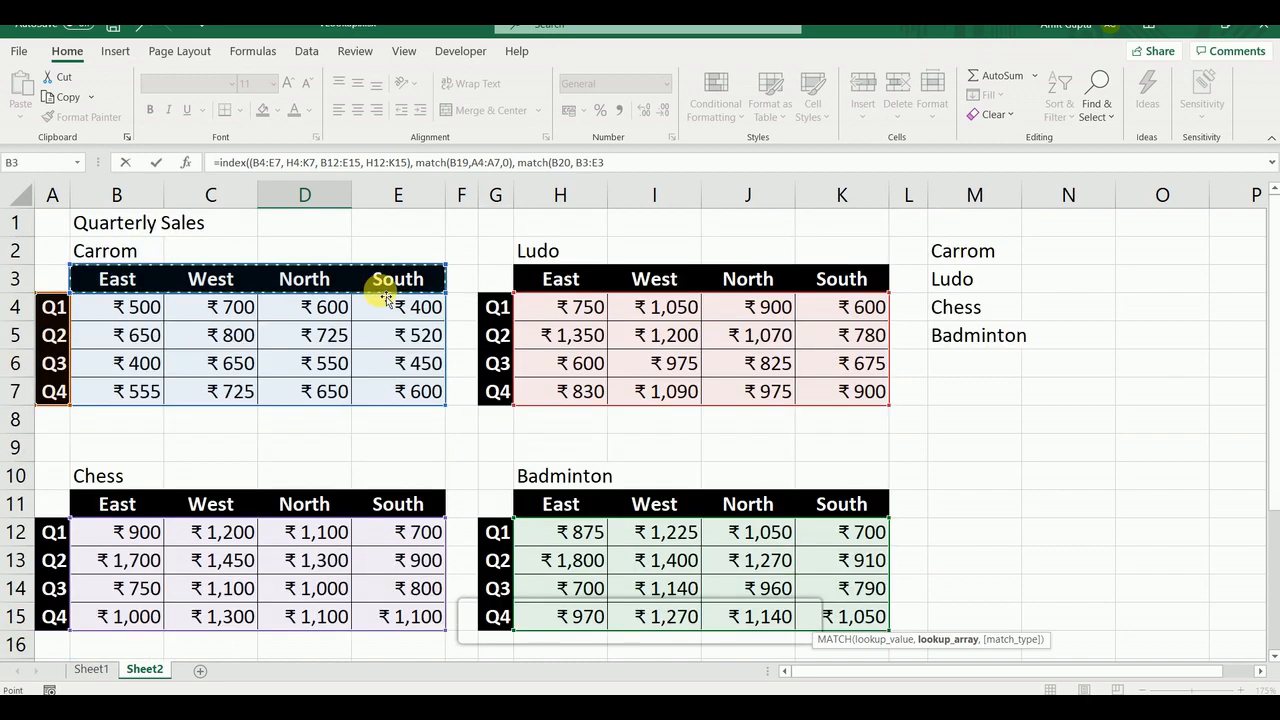
pyautogui.write(', ')
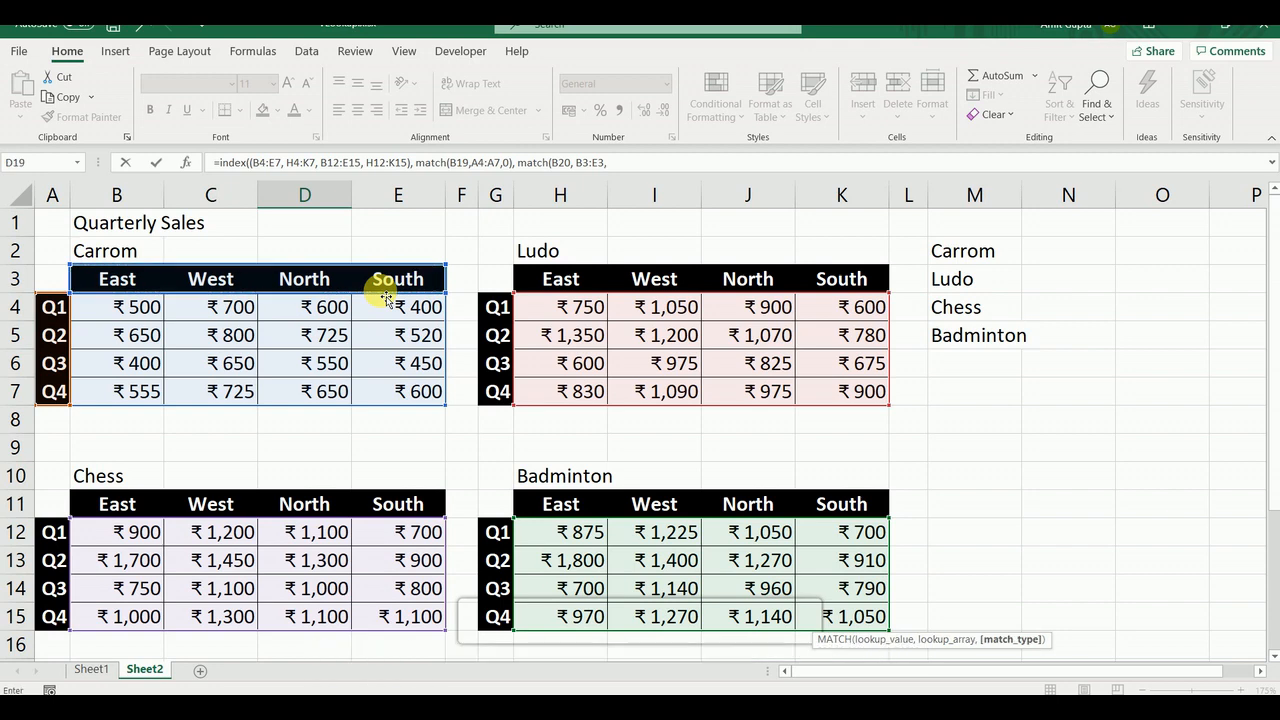
pyautogui.write('0')
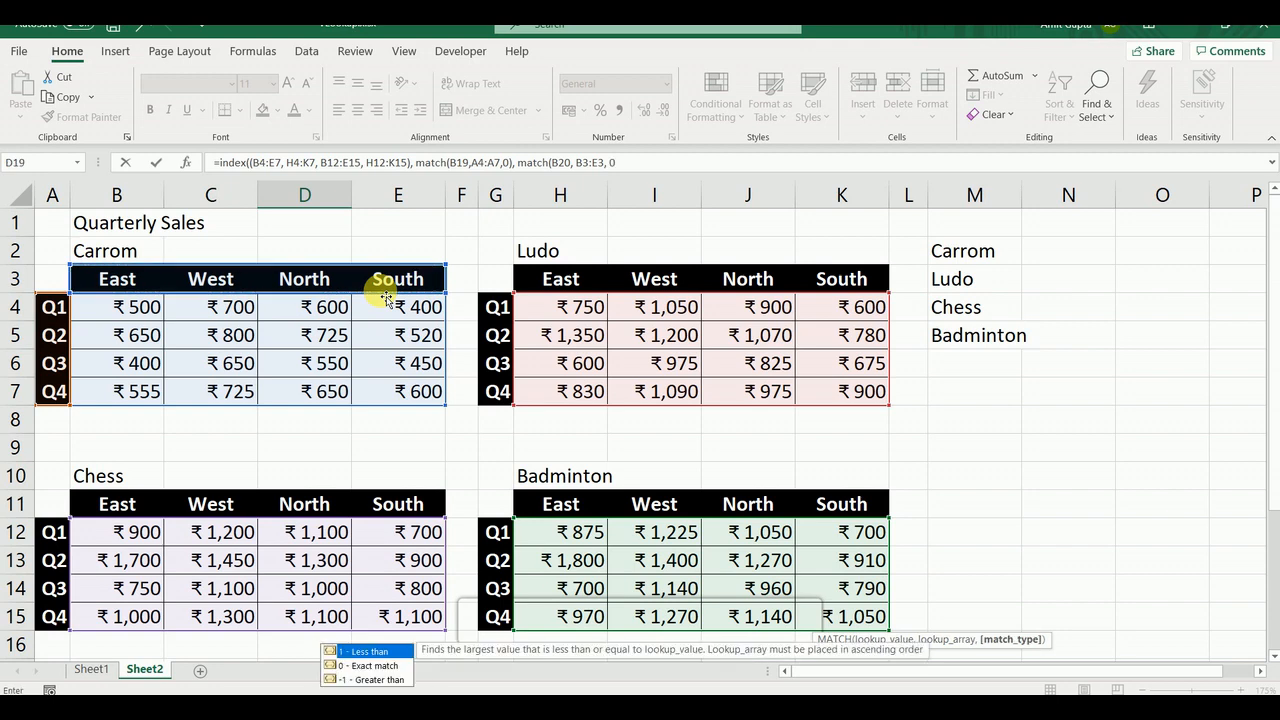
pyautogui.press('Down')
pyautogui.press('Tab')
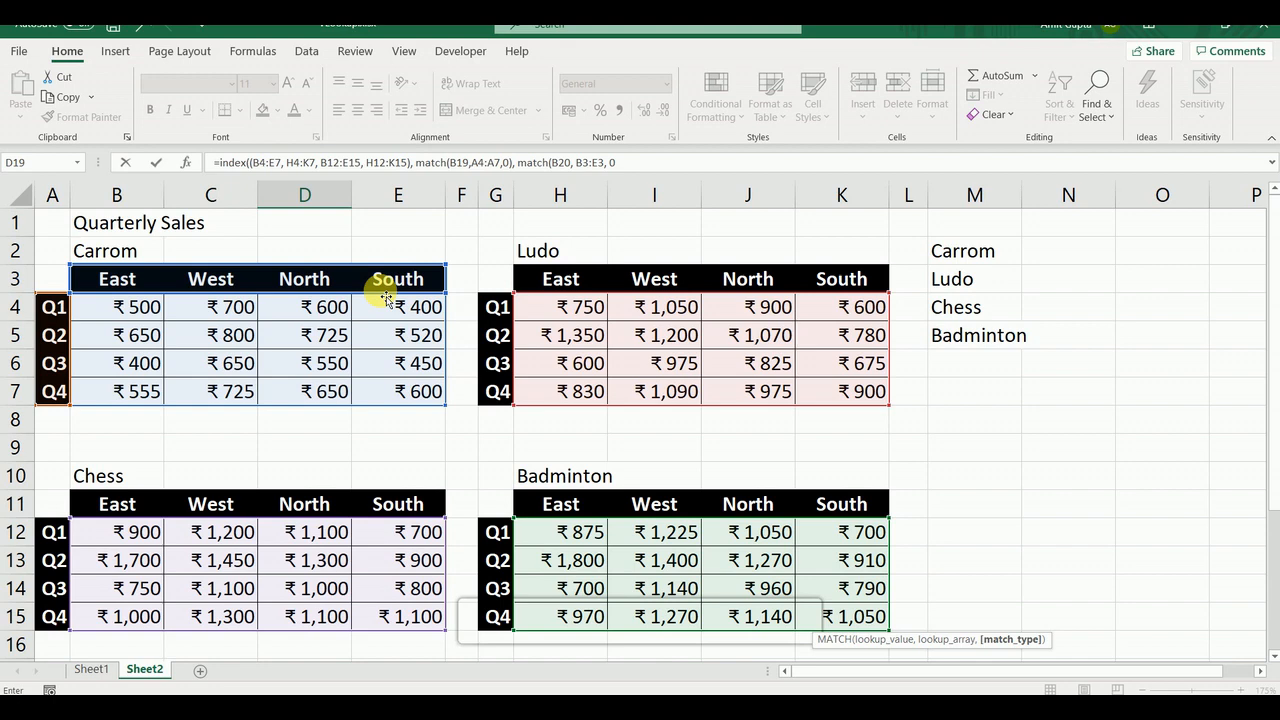
pyautogui.write(')')
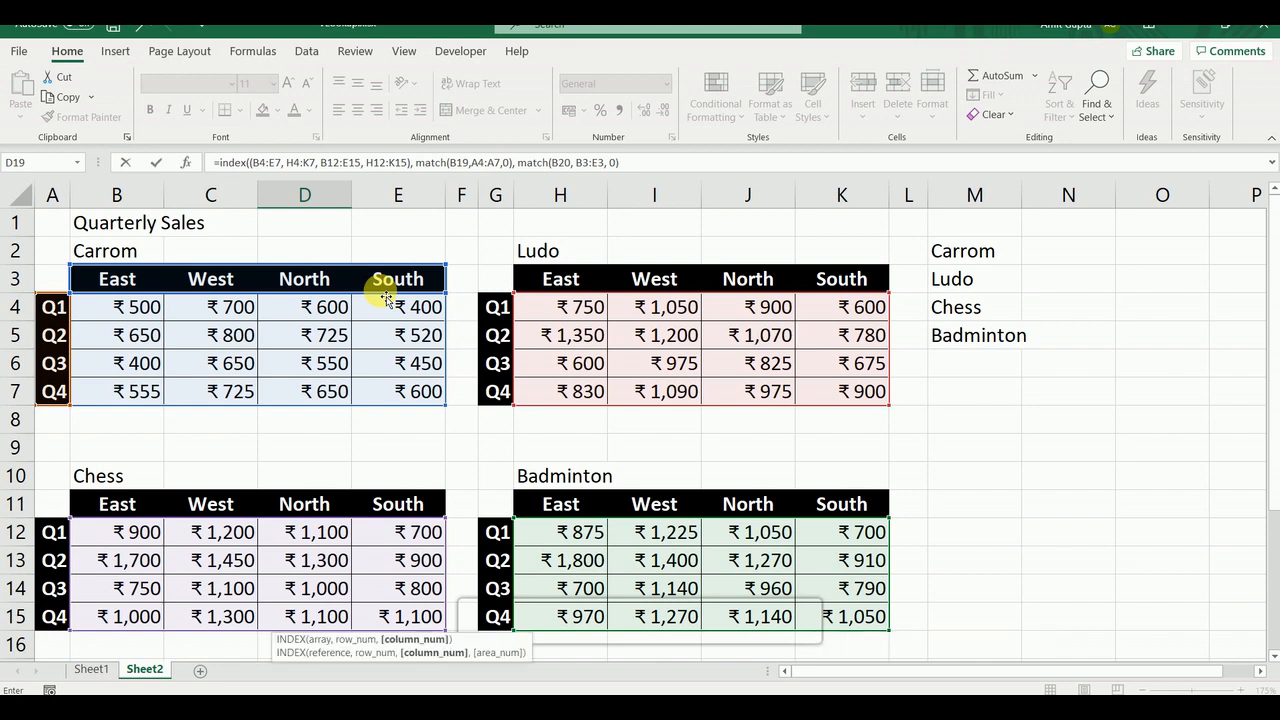
# Add 4 as the area number for the Badminton table, close the INDEX formula and enter it in D19
pyautogui.write(',')
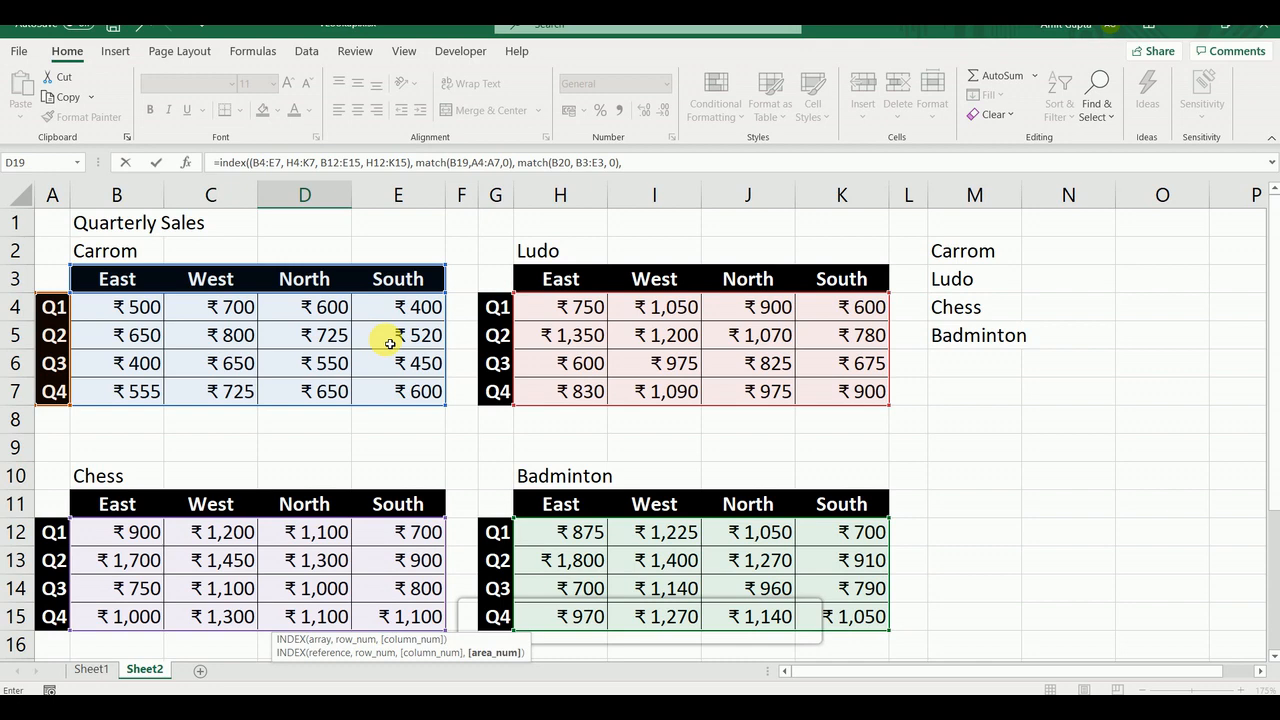
pyautogui.scroll(-1, 390, 343)
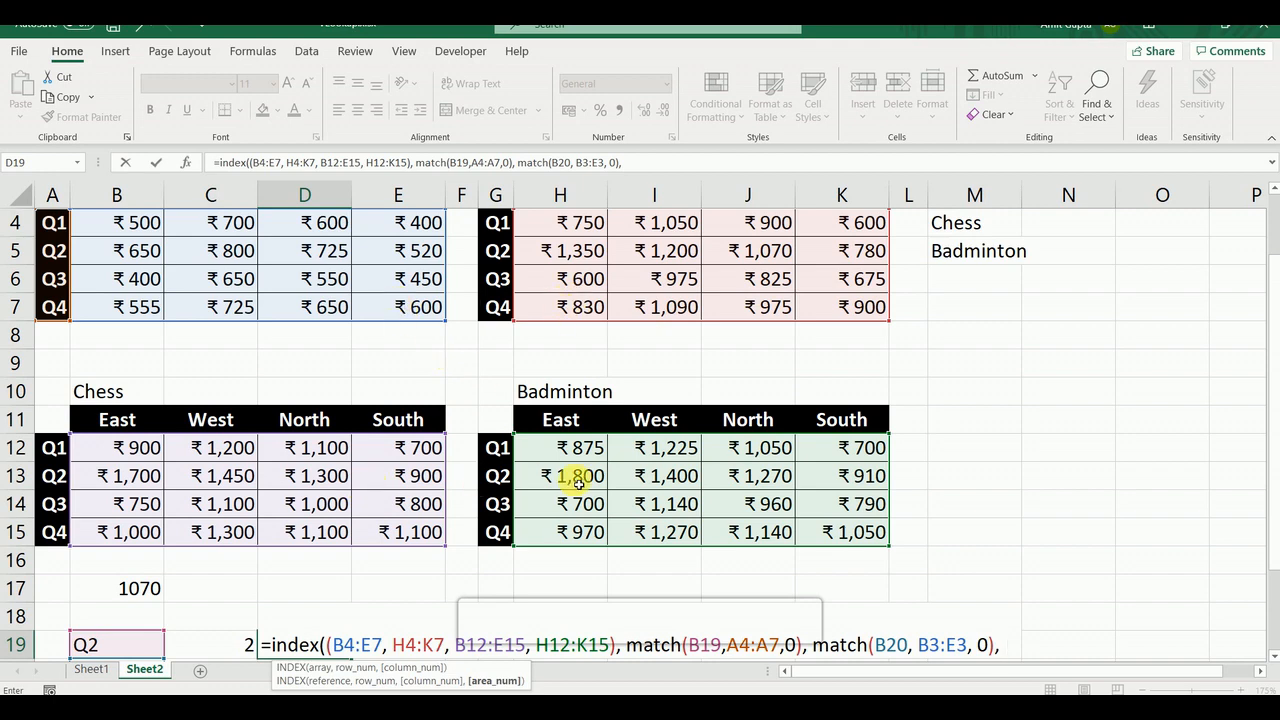
pyautogui.write('4)')
pyautogui.press('Return')
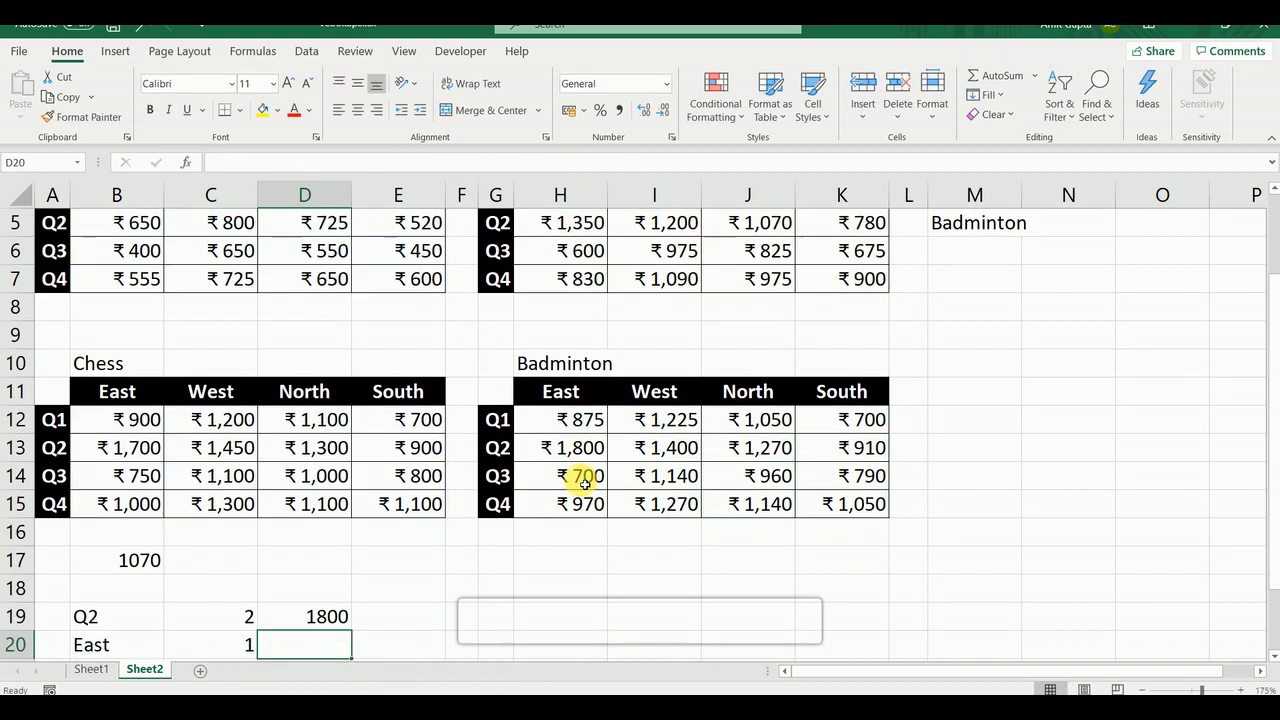
# Compare the D19 result with the Q2 East cell in the Badminton table and review the area number in its formula
pyautogui.press('Up')
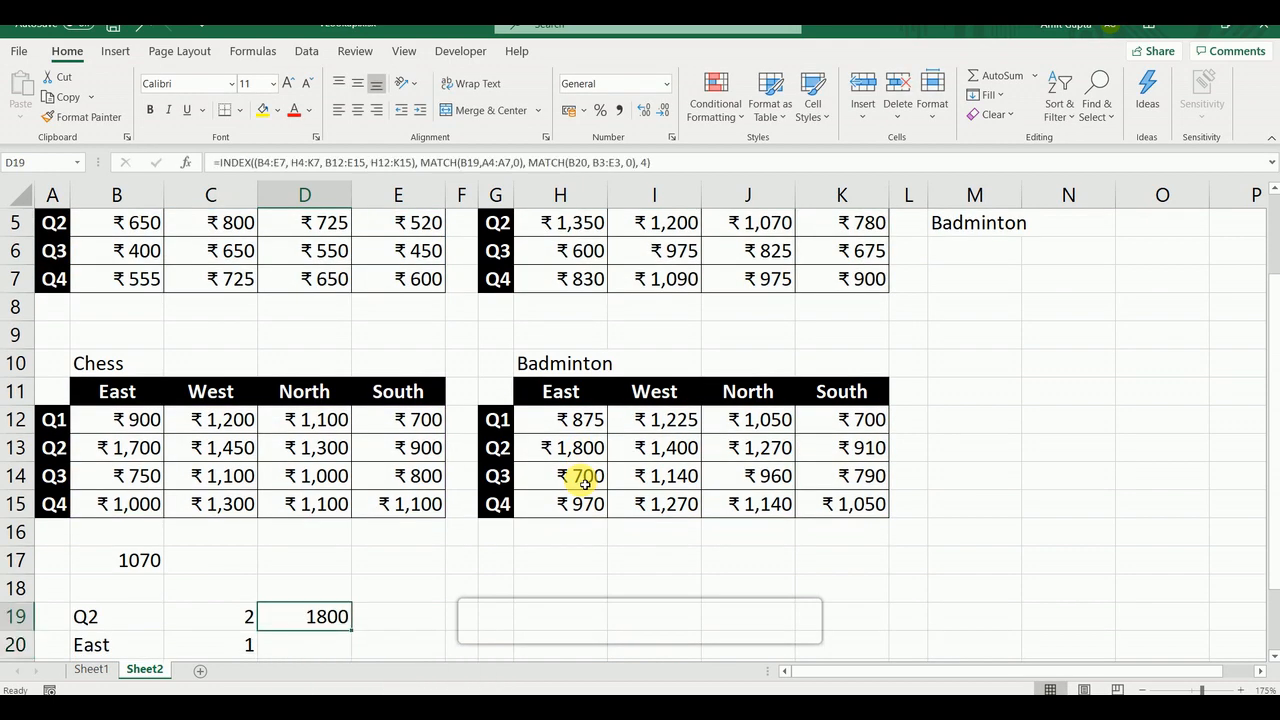
pyautogui.click(498, 455)
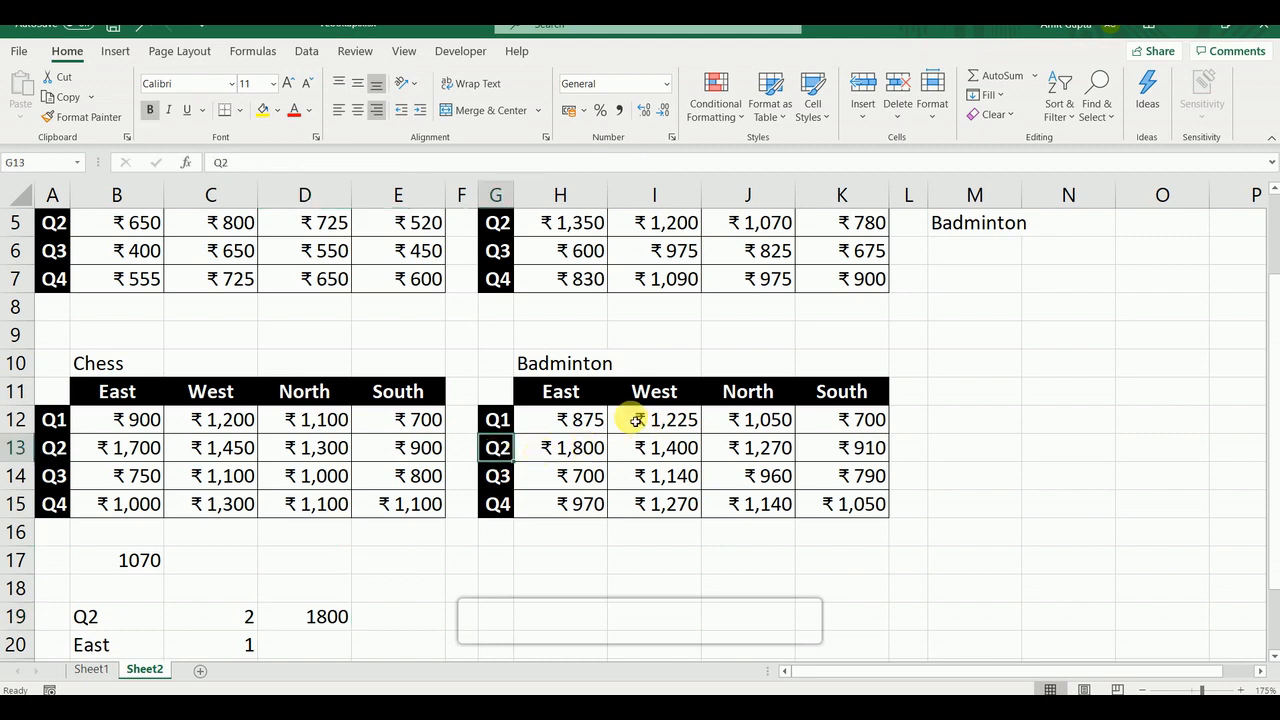
pyautogui.click(564, 446)
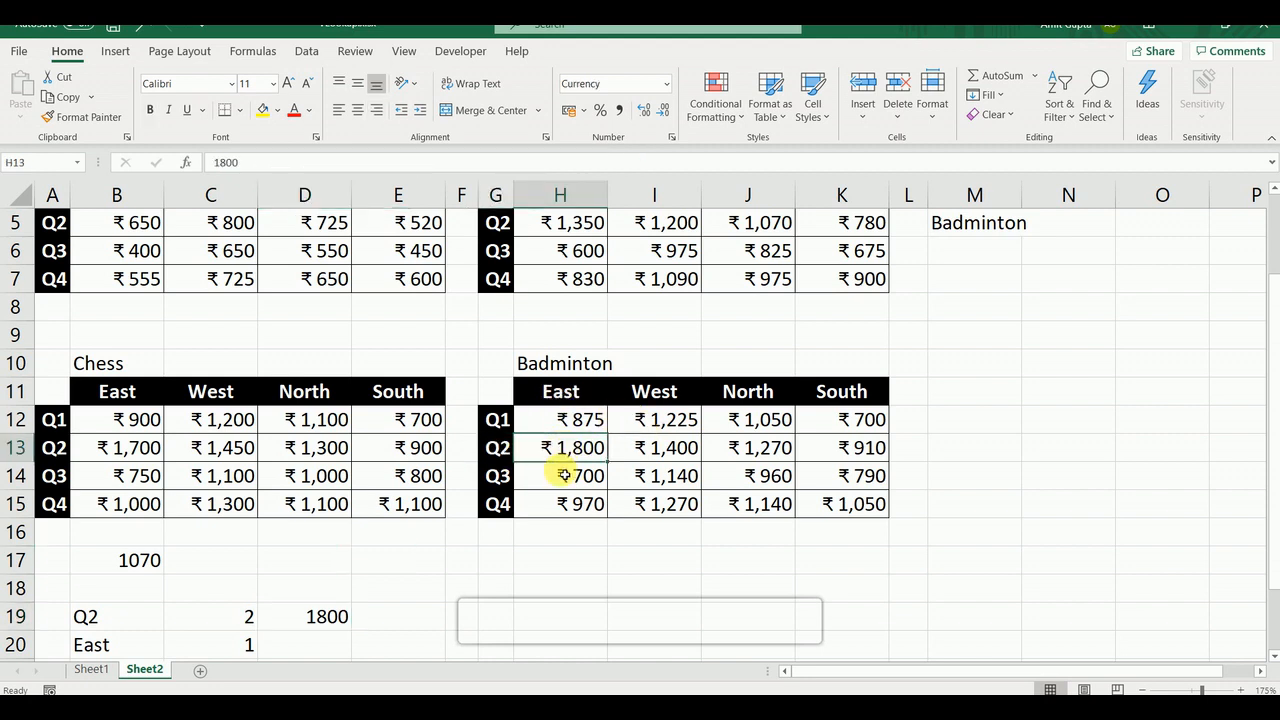
pyautogui.click(335, 619)
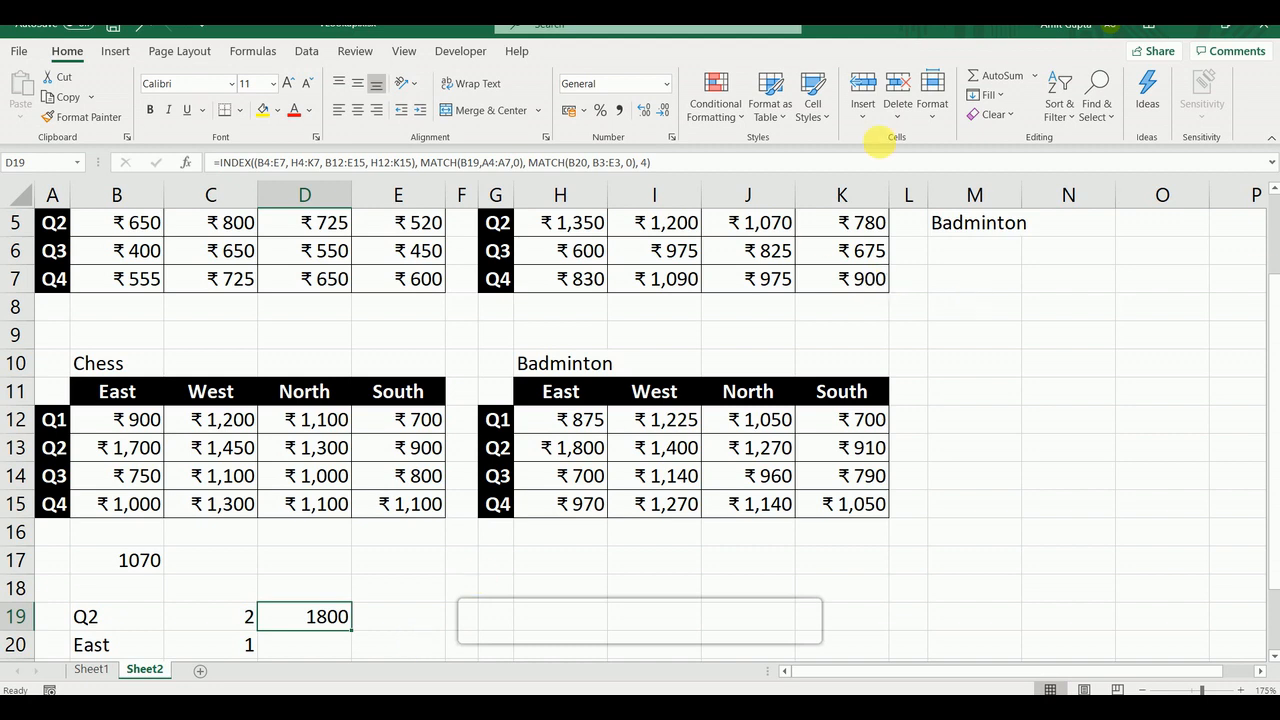
pyautogui.click(645, 163)
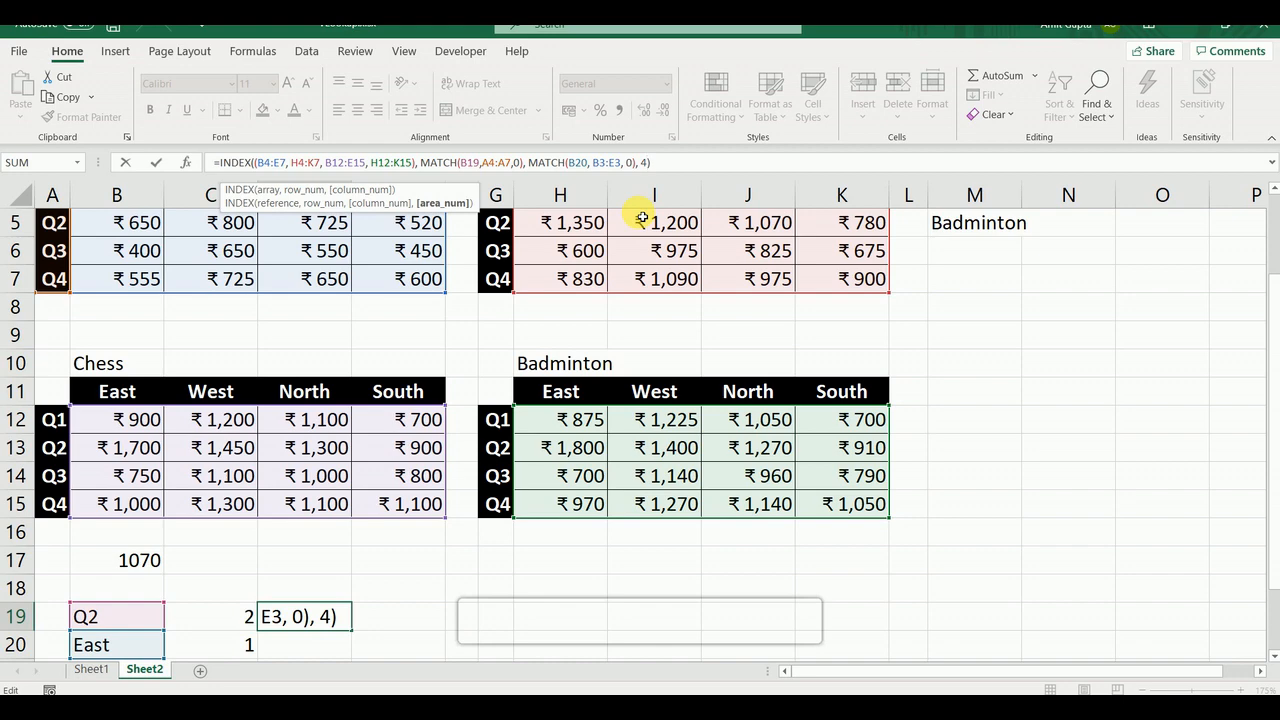
pyautogui.press('Return')
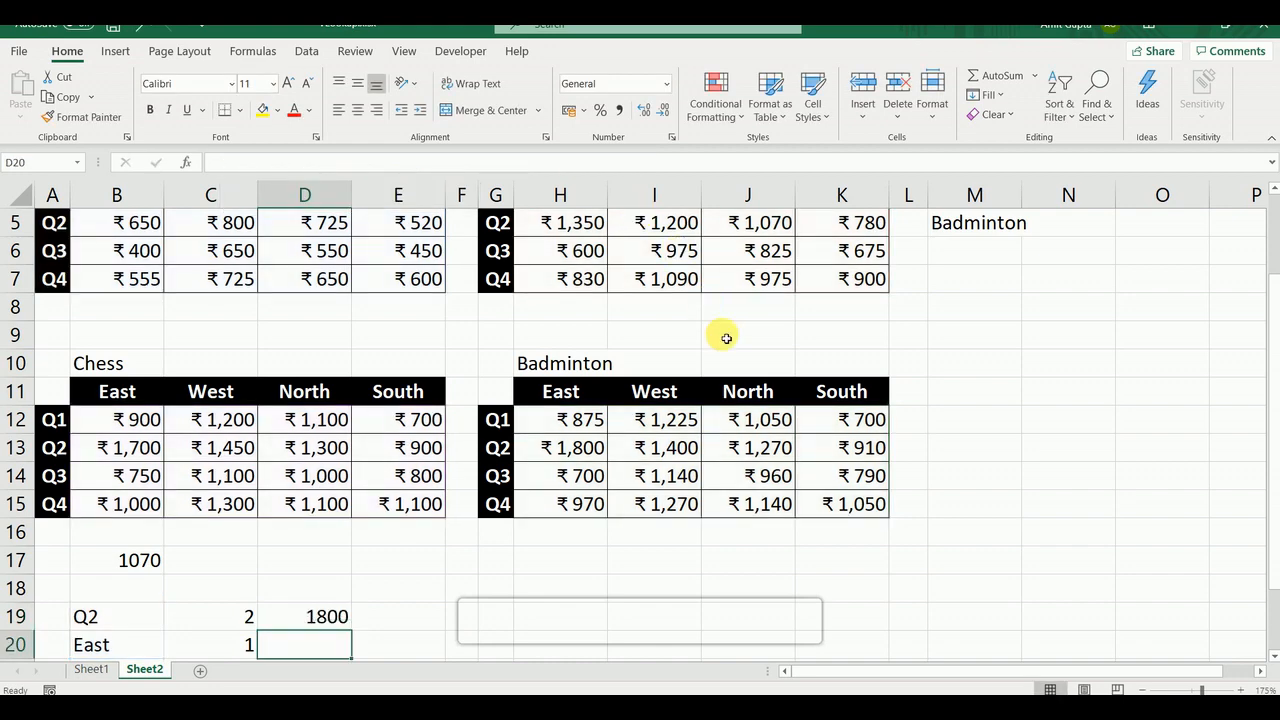
# Examine the list of game names in M2:M5 and the cell references that link them to the table titles
pyautogui.scroll(2, 470, 455)
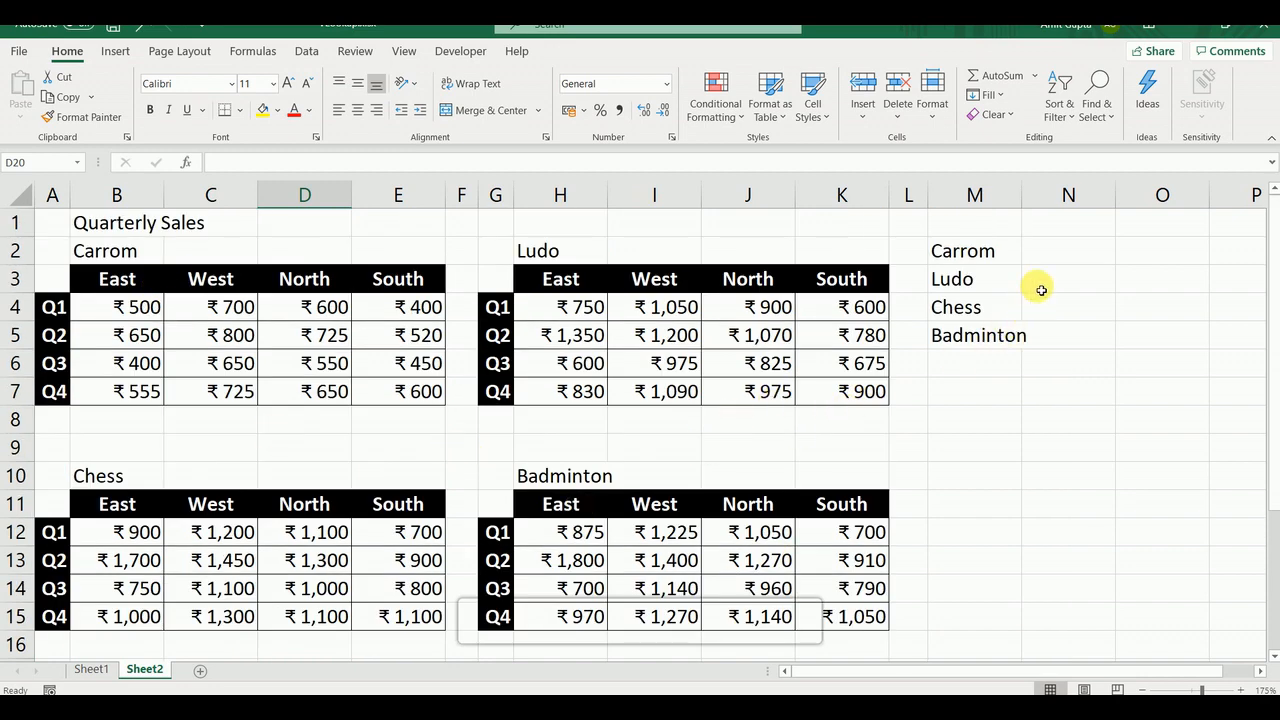
pyautogui.click(985, 251)
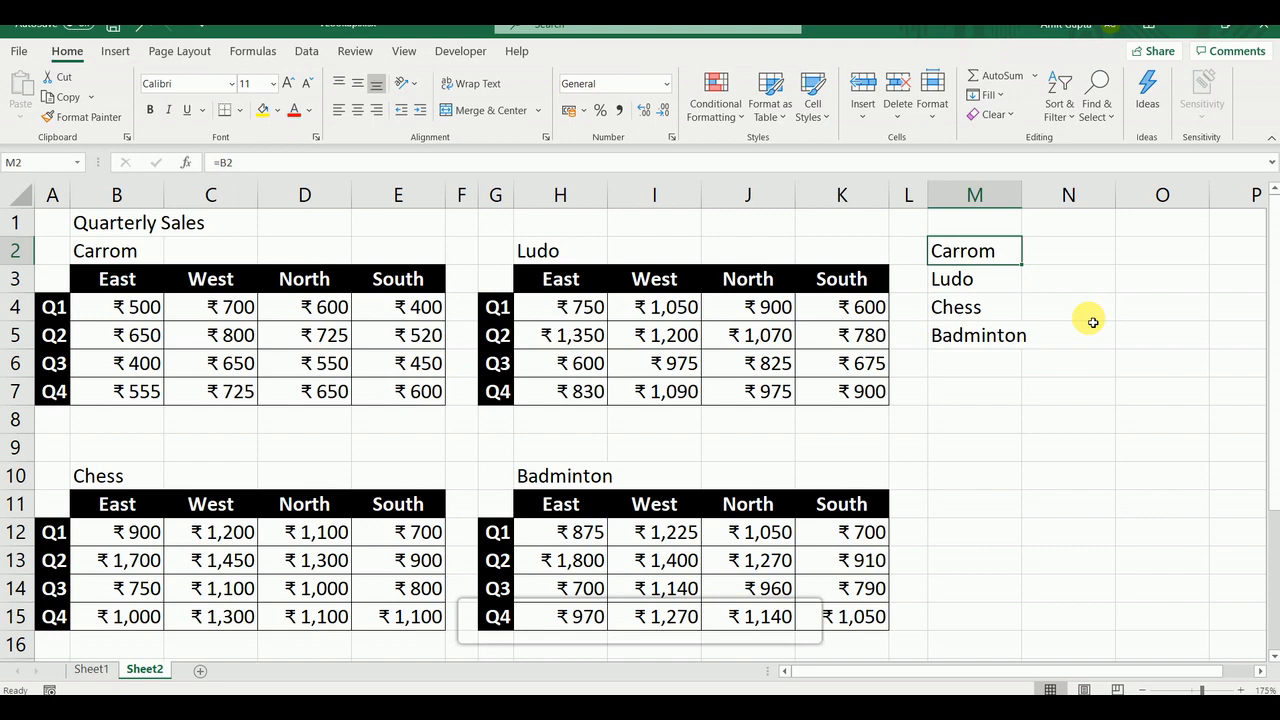
pyautogui.press('Down')
pyautogui.press('Down')
pyautogui.press('Down')
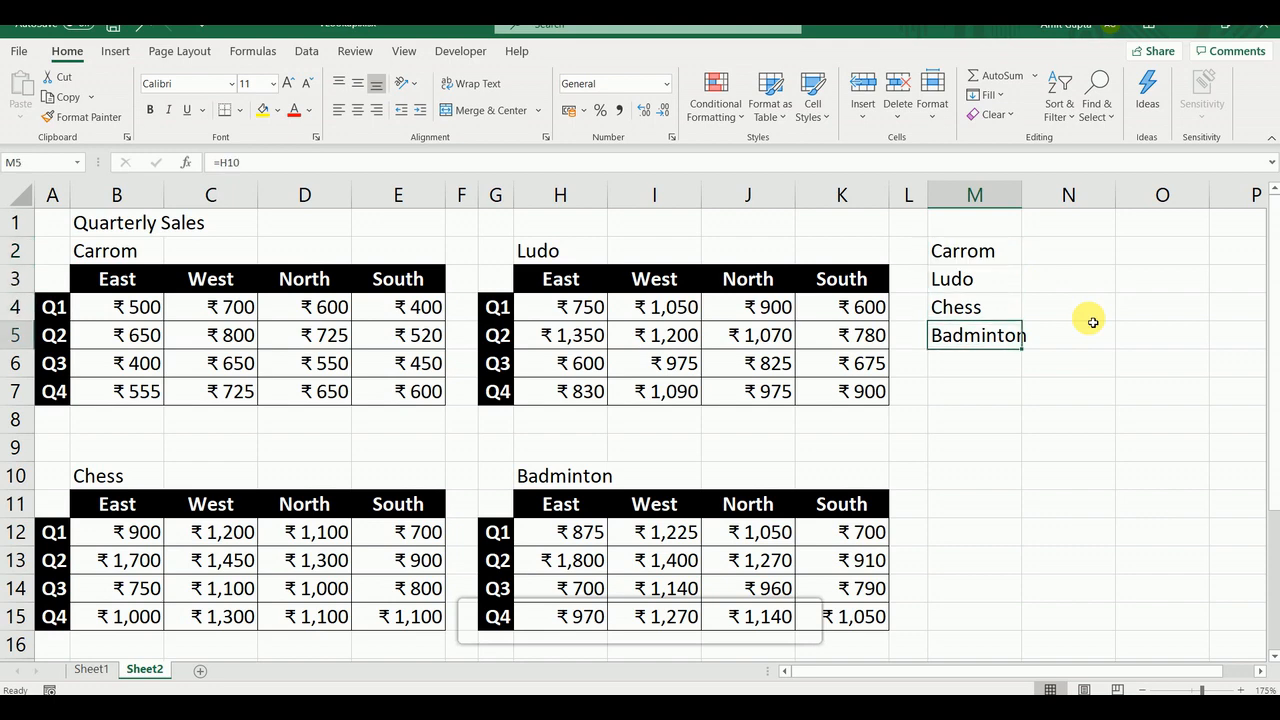
pyautogui.press('Up')
pyautogui.press('Up')
pyautogui.press('Up')
pyautogui.press('Left')
pyautogui.press('Left')
pyautogui.press('Left')
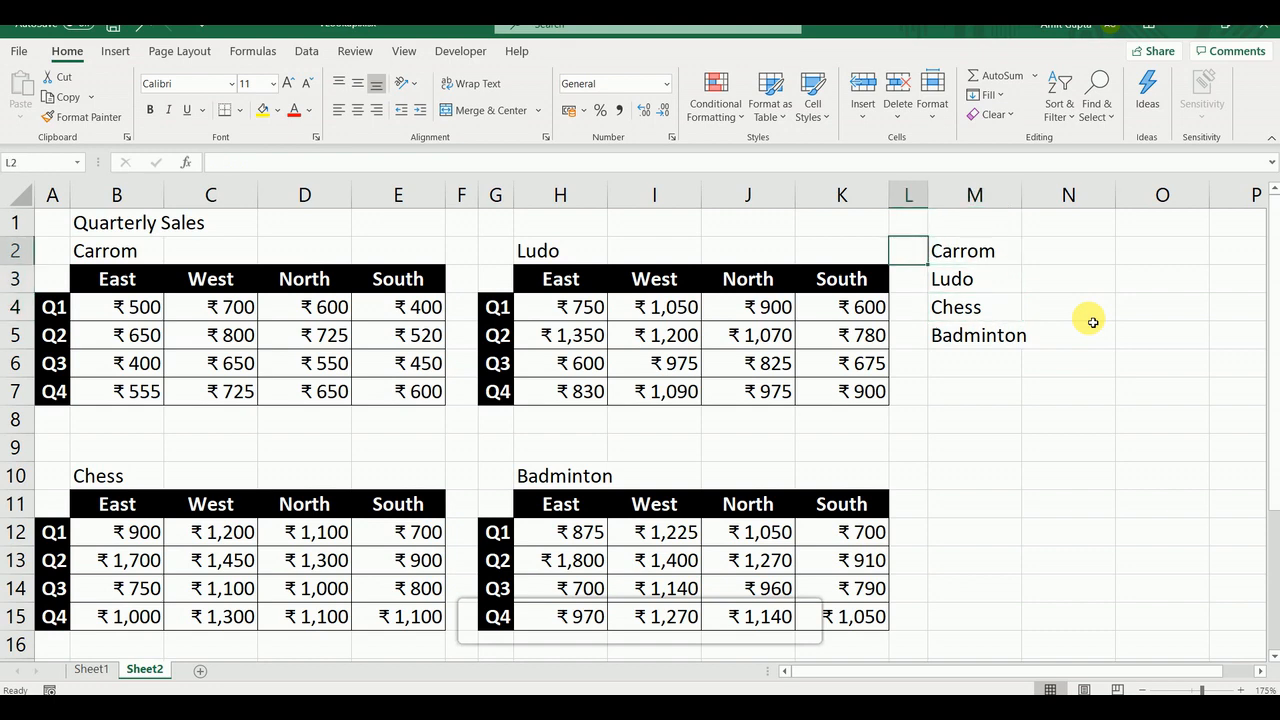
pyautogui.press('Right')
pyautogui.press('Right')
pyautogui.press('Right')
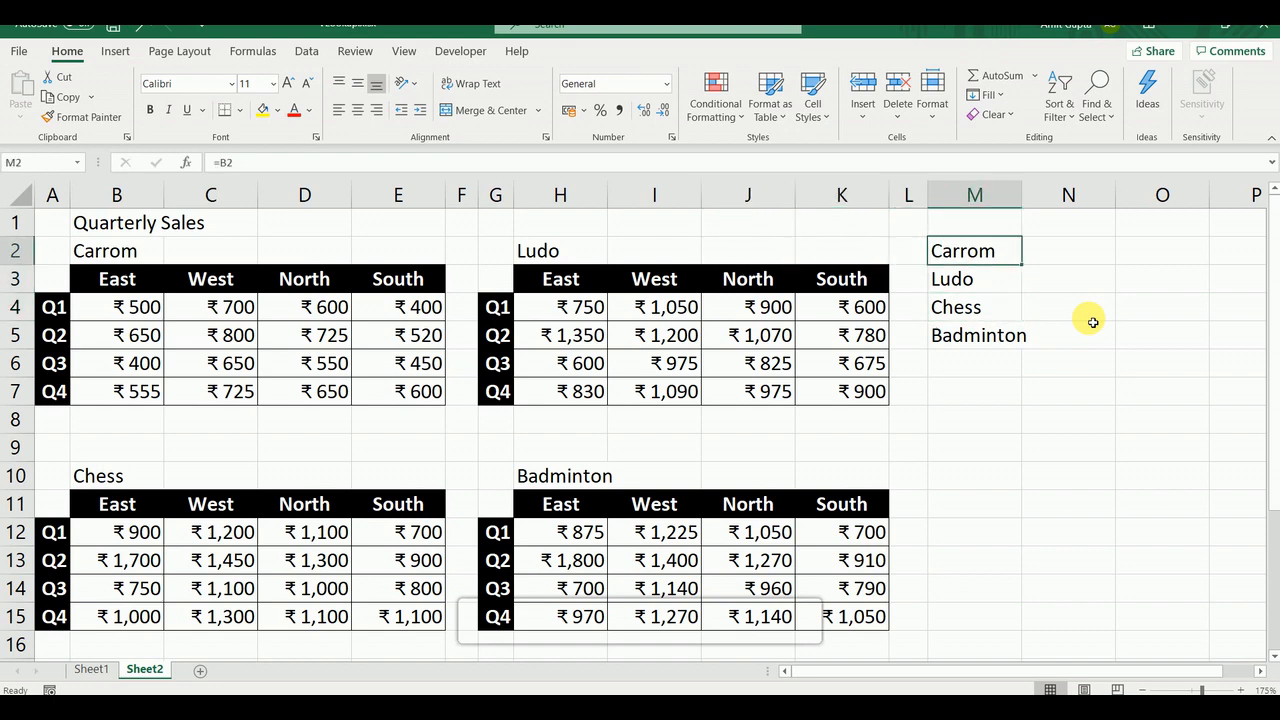
pyautogui.press('Down')
pyautogui.press('Down')
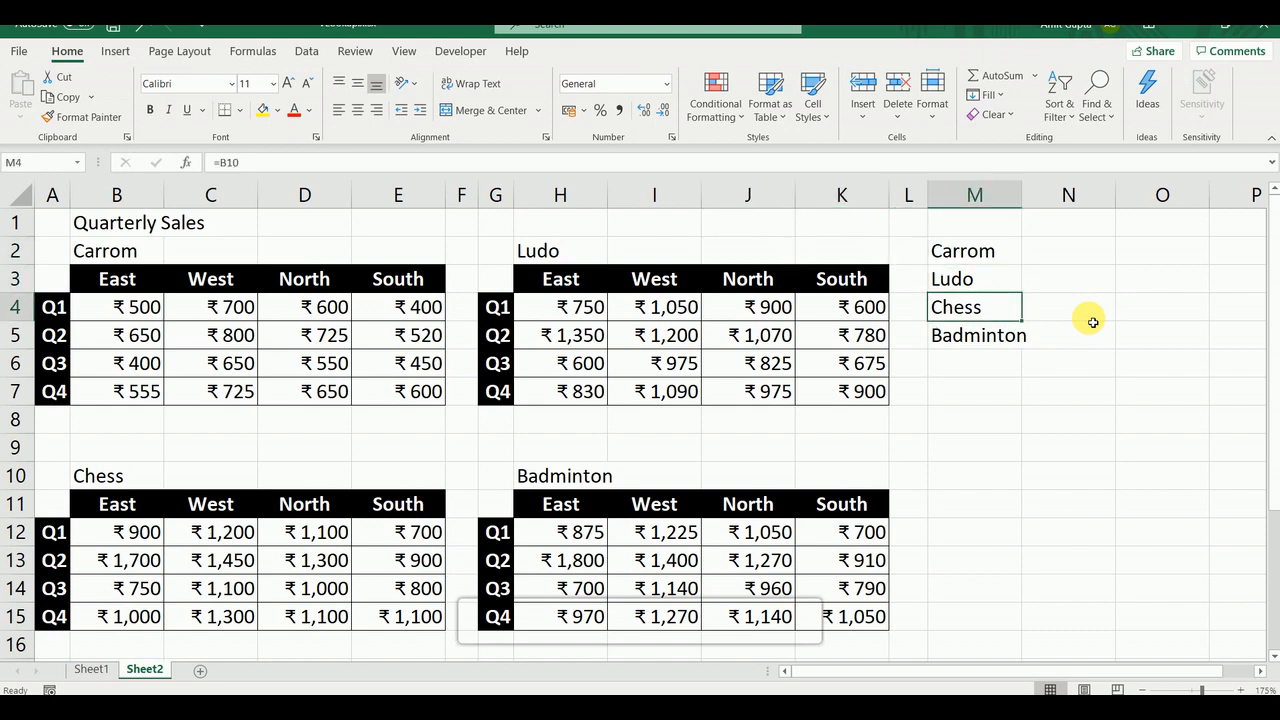
pyautogui.press('Down')
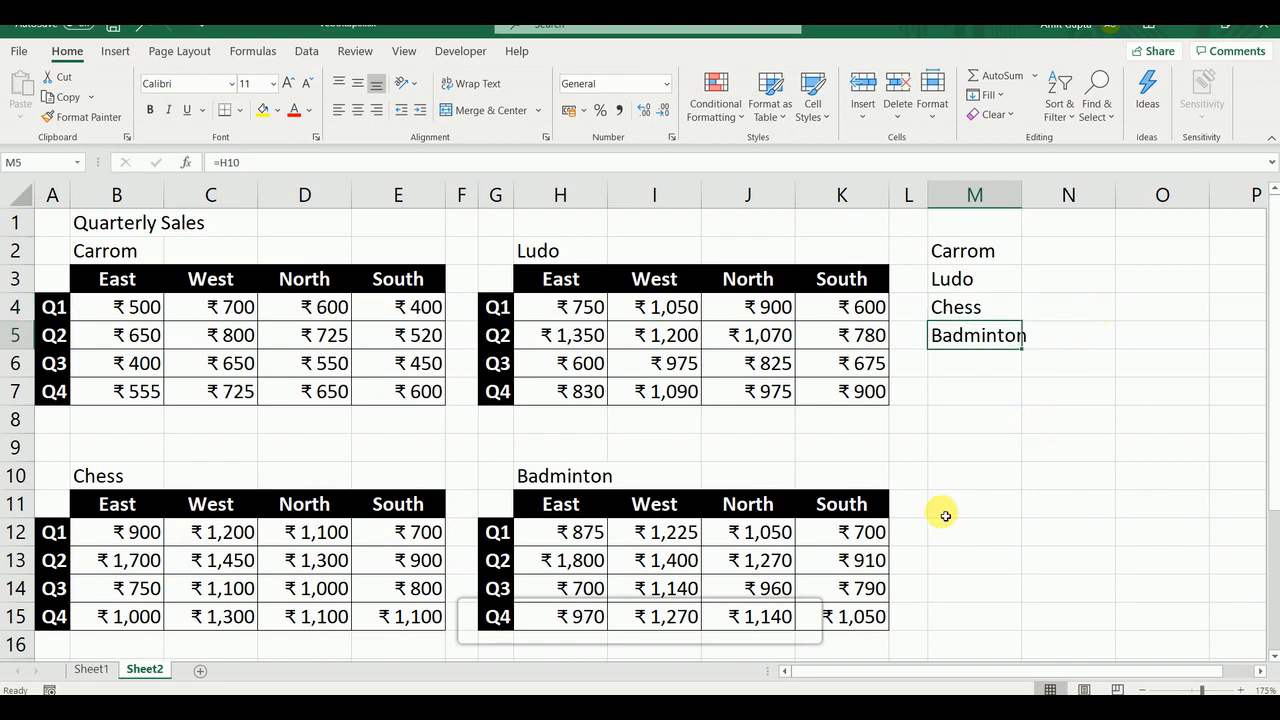
# Start a MATCH formula in D20 with the game name in B21 as the lookup value
pyautogui.scroll(-3, 943, 514)
pyautogui.click(333, 508)
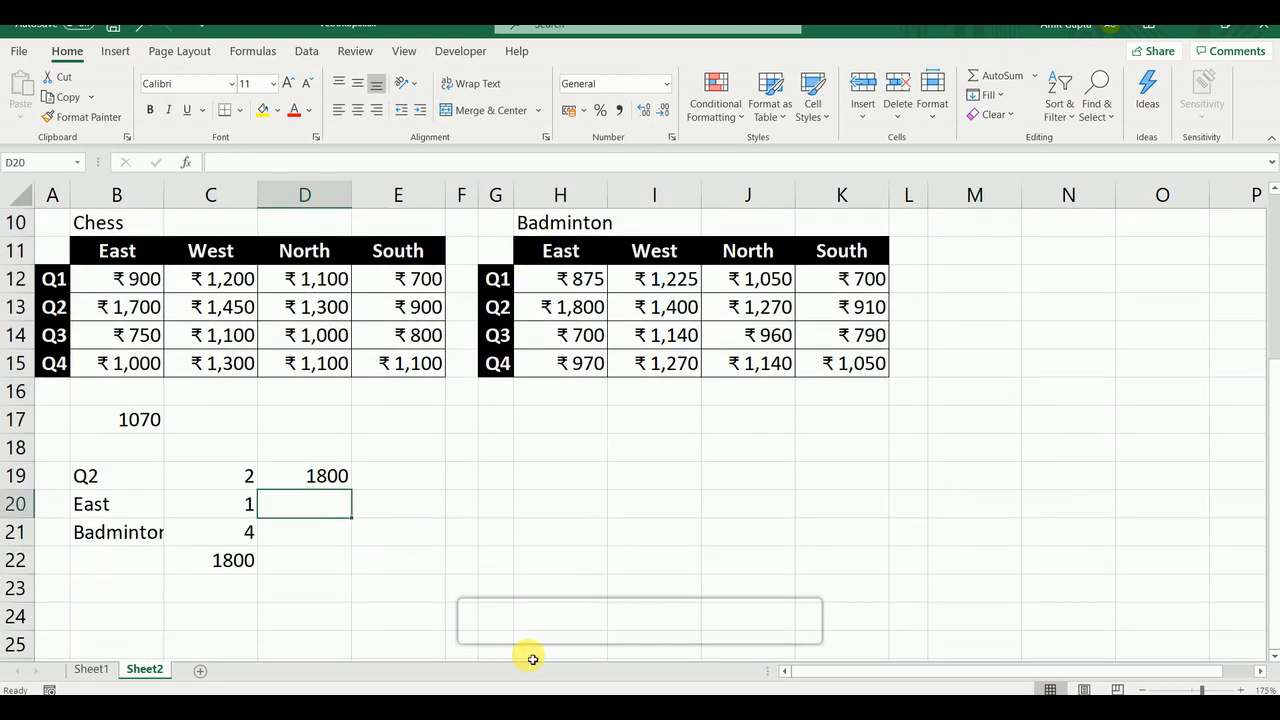
pyautogui.write('=')
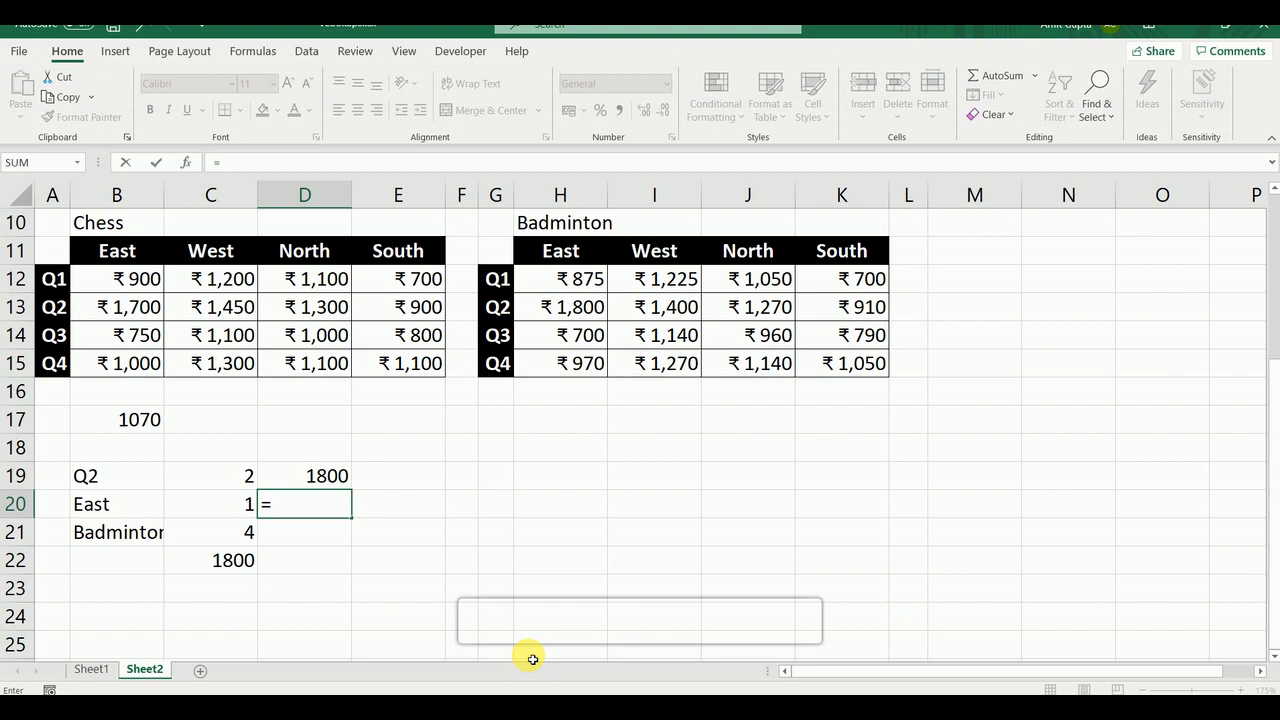
pyautogui.write('matc')
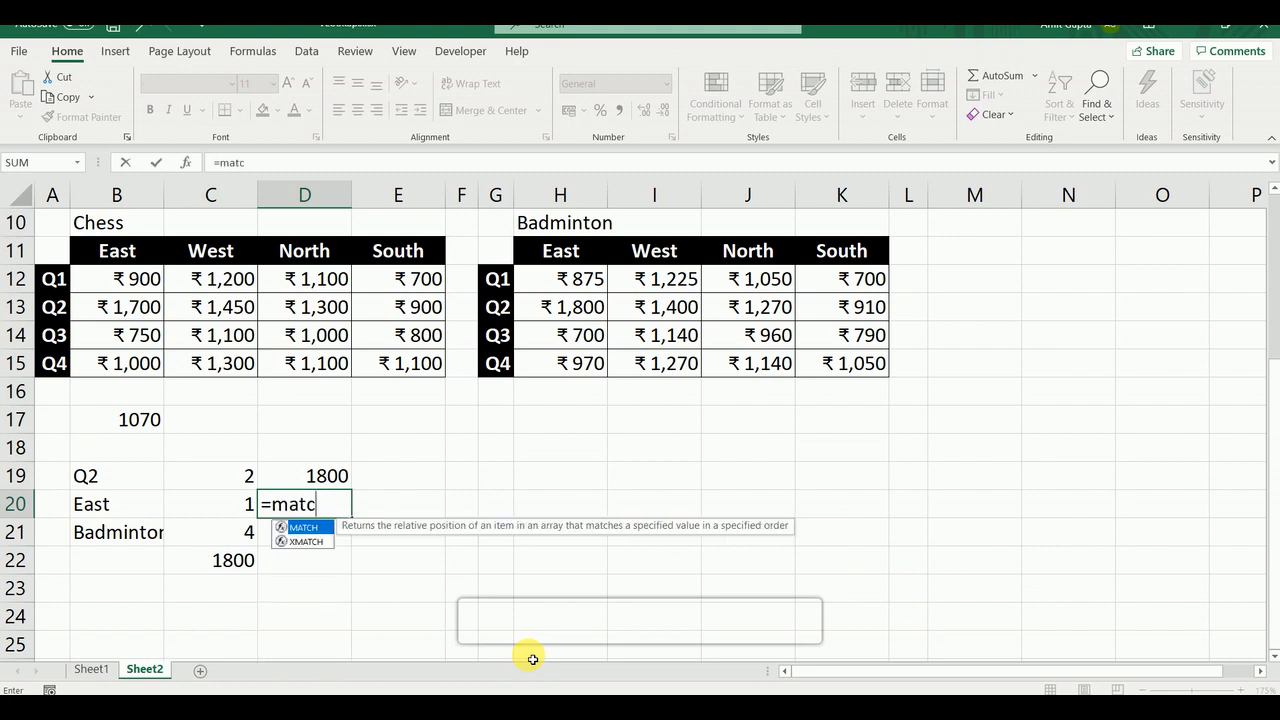
pyautogui.write('h(')
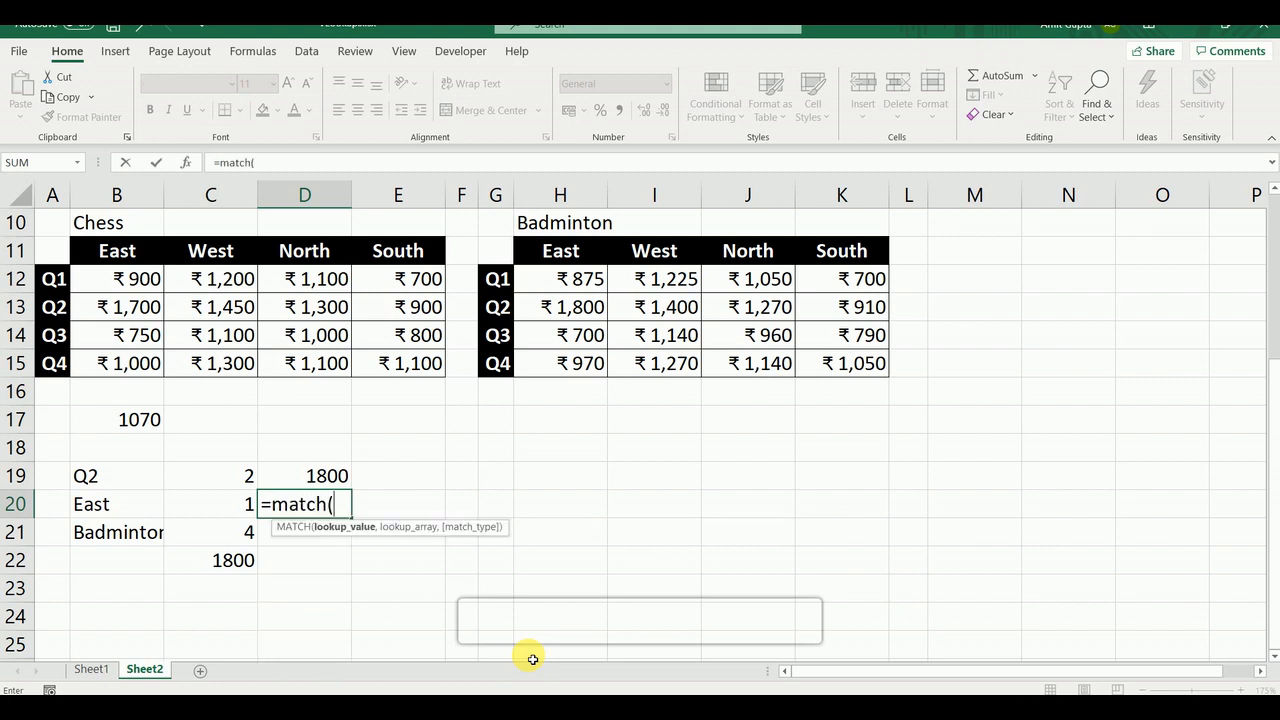
pyautogui.press('Left')
pyautogui.press('Left')
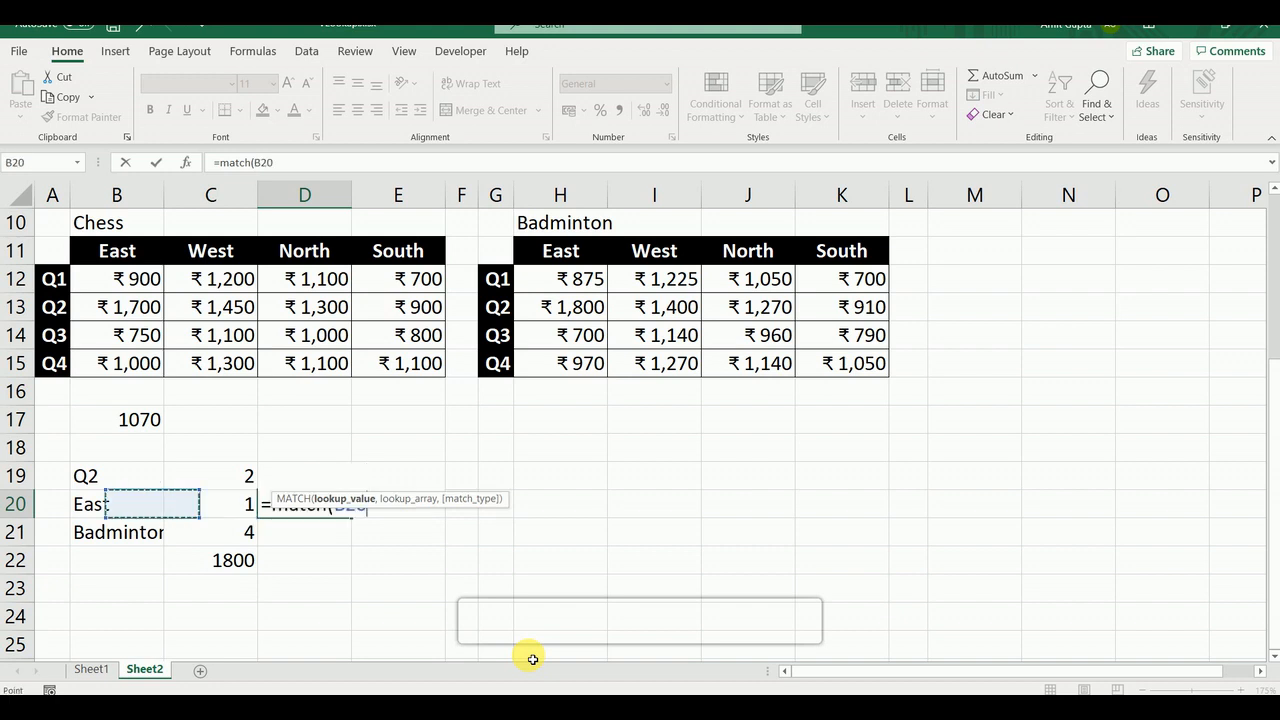
pyautogui.press('Down')
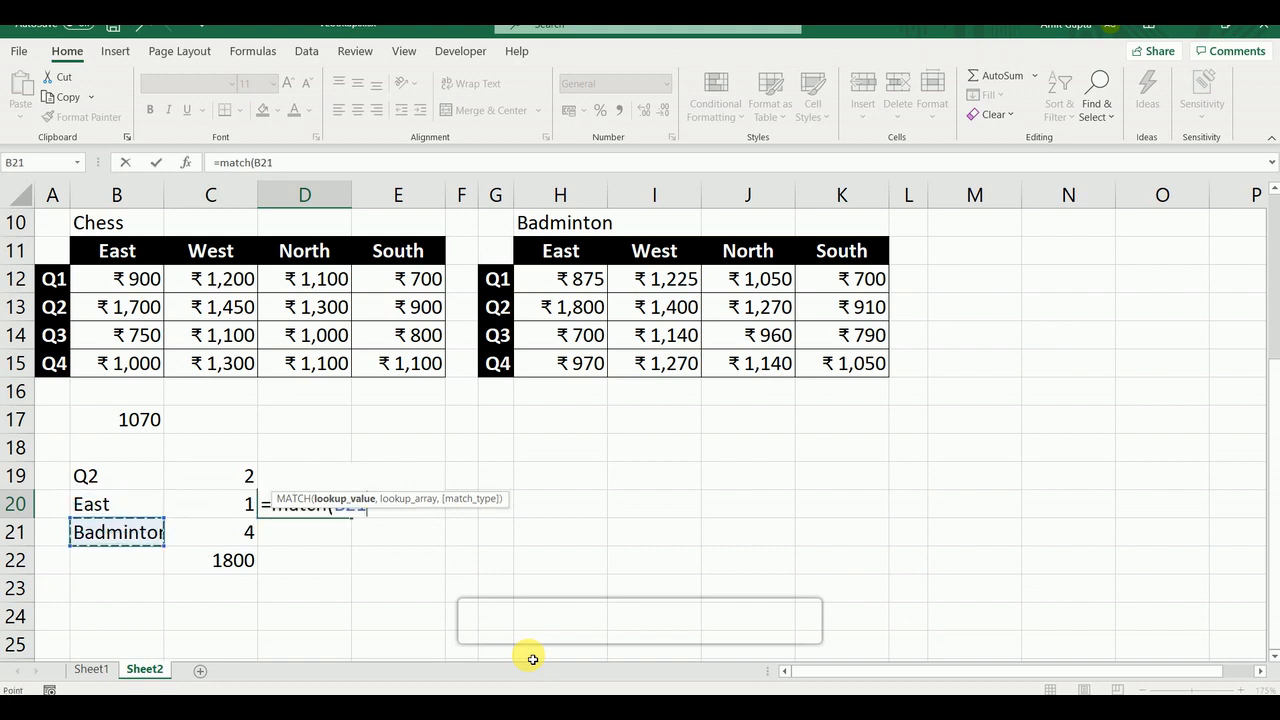
pyautogui.write(',')
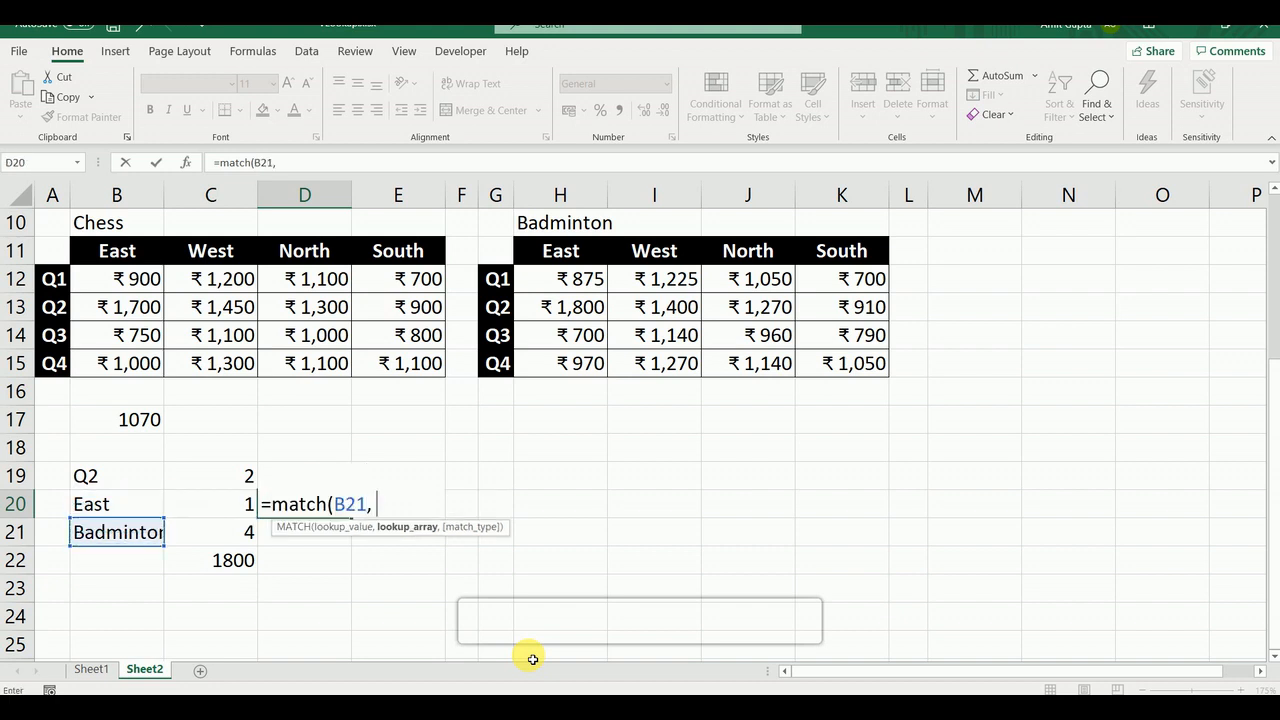
# Complete the D20 MATCH with the game names M2:M5 as lookup array and match type 0, and enter it
pyautogui.scroll(2, 1005, 495)
pyautogui.scroll(1, 1005, 495)
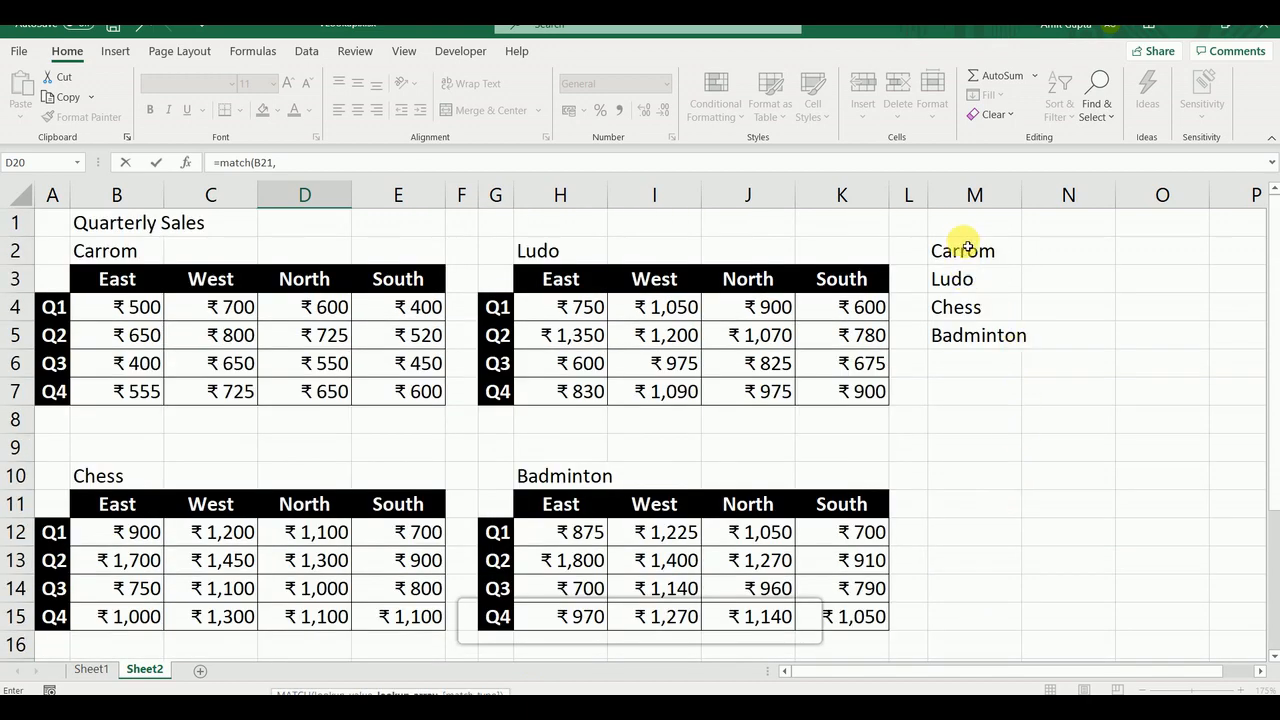
pyautogui.moveTo(955, 250); pyautogui.dragTo(968, 339)
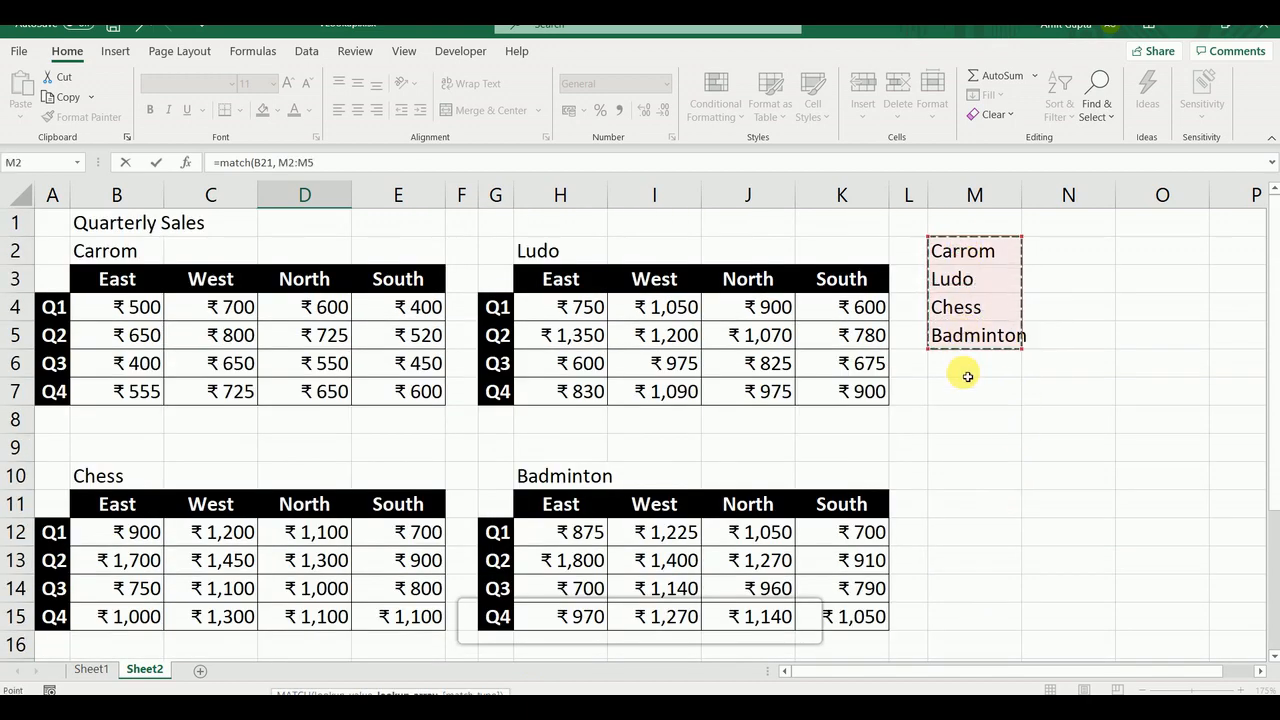
pyautogui.write(', ')
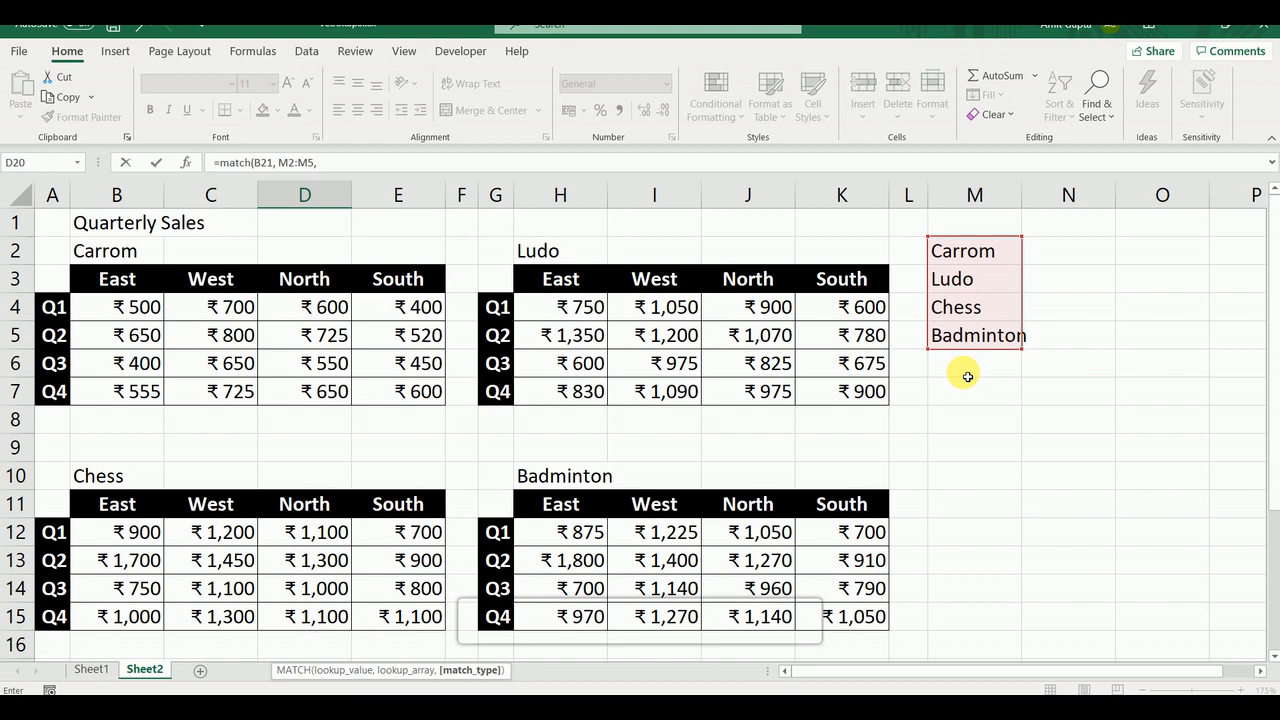
pyautogui.write('0')
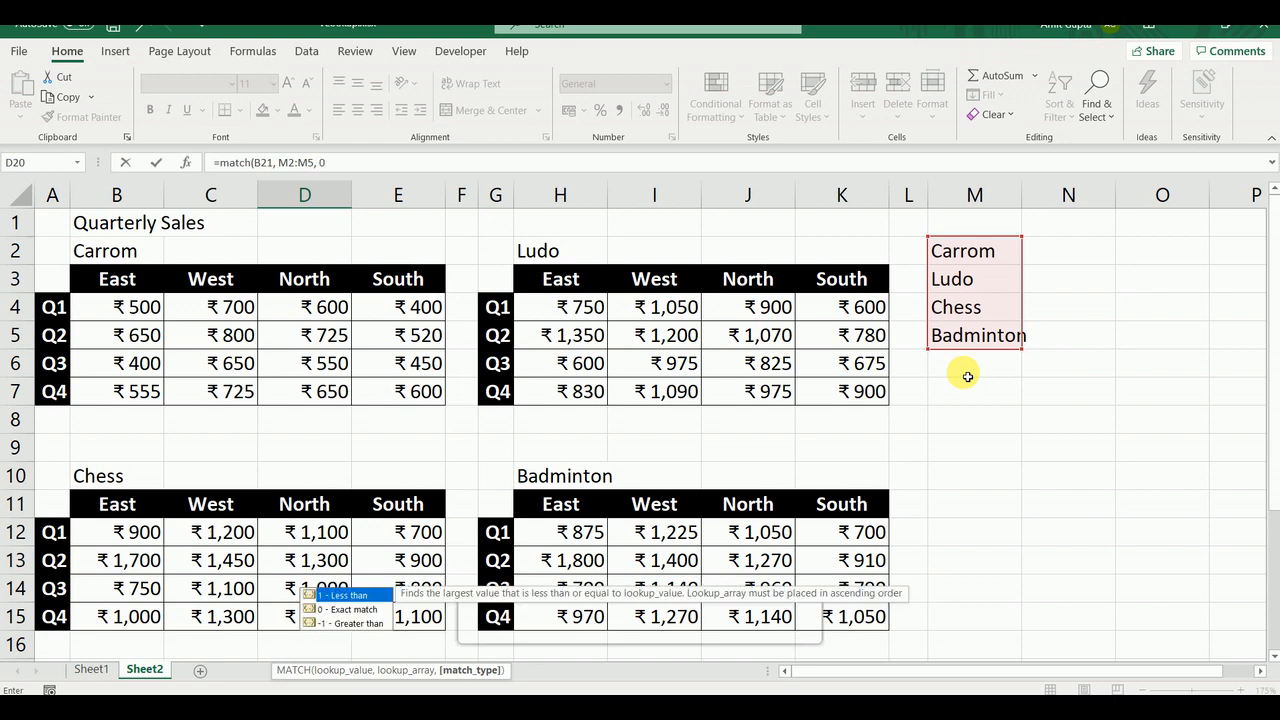
pyautogui.write(')')
pyautogui.hotkey('ctrl', 'Return')
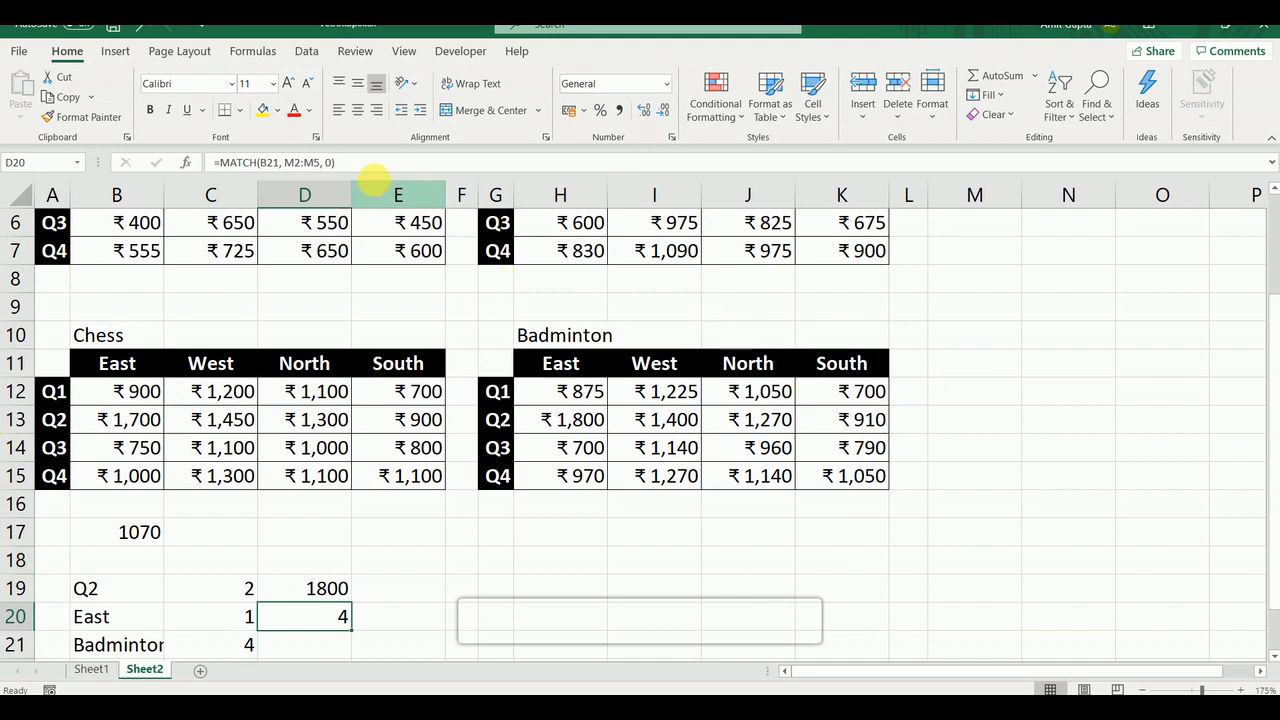
# Copy the MATCH expression from the D20 formula without its equals sign
pyautogui.click(383, 162)
pyautogui.moveTo(266, 176); pyautogui.dragTo(230, 184)
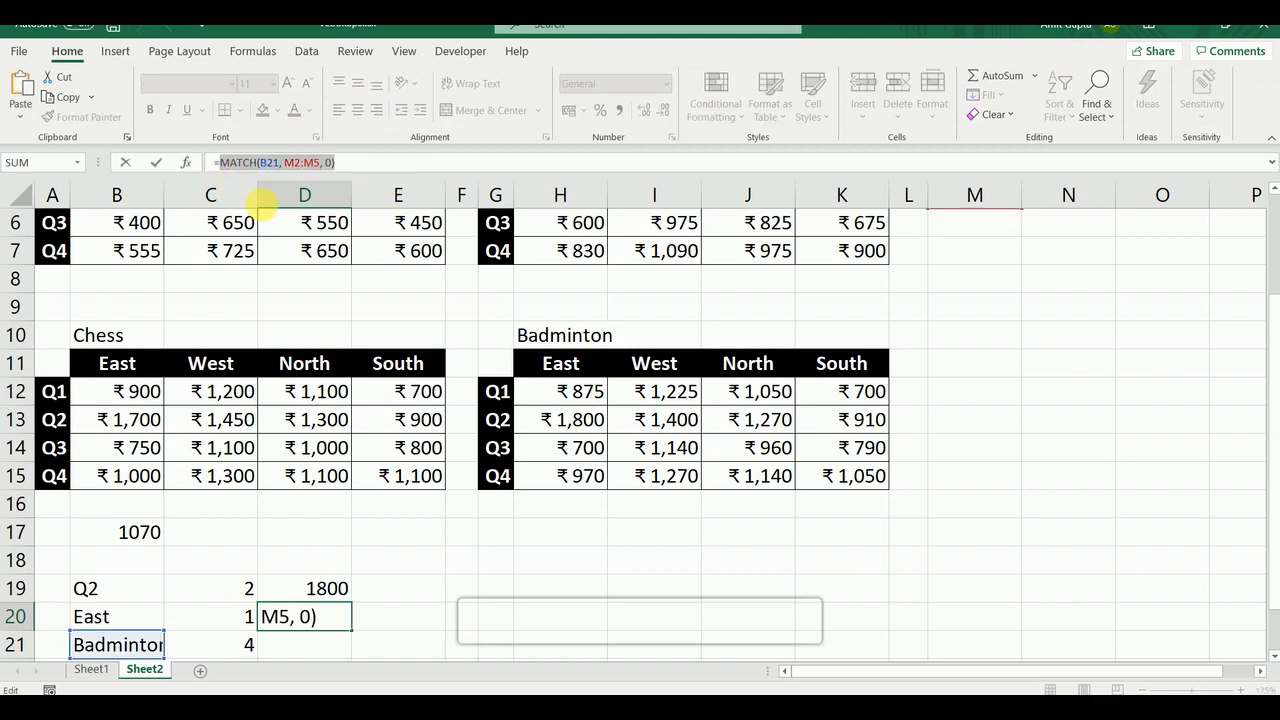
pyautogui.press('Escape')
# Replace the fixed area number in D19's INDEX formula with MATCH(B21, M2:M5, 0) and clear the helper formula in D20
pyautogui.click(323, 589)
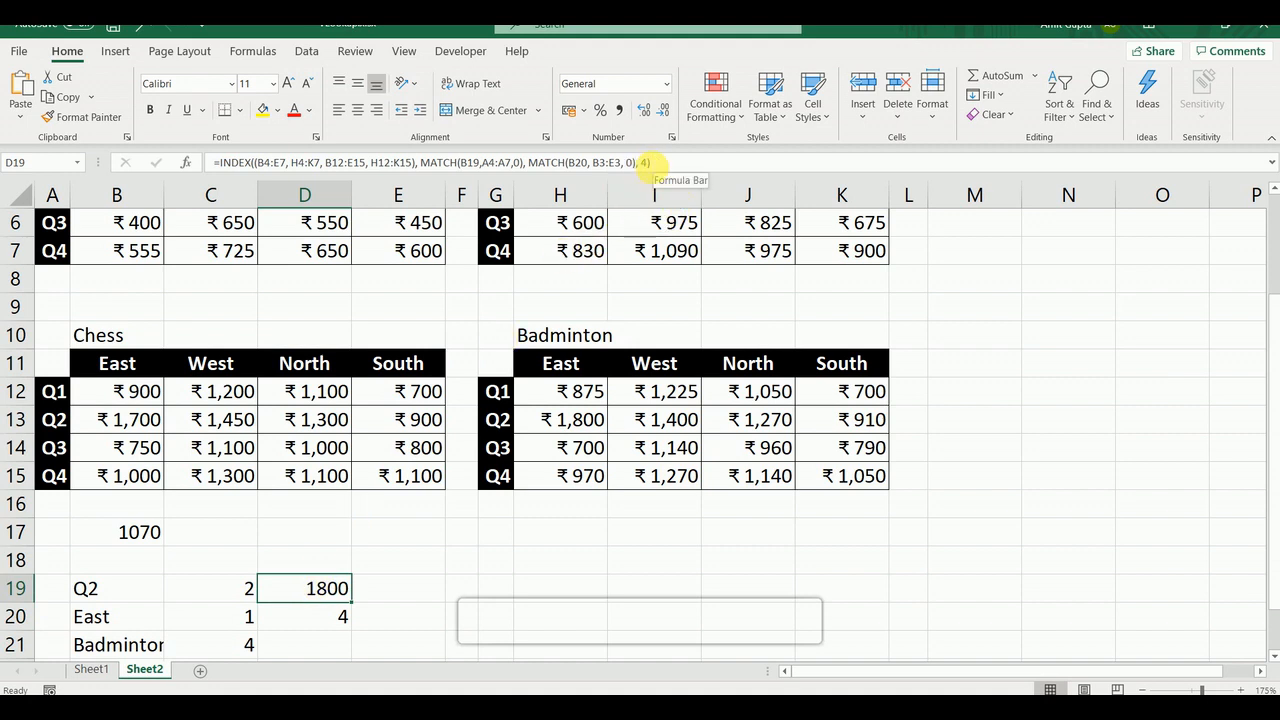
pyautogui.click(660, 163)
pyautogui.press('BackSpace')
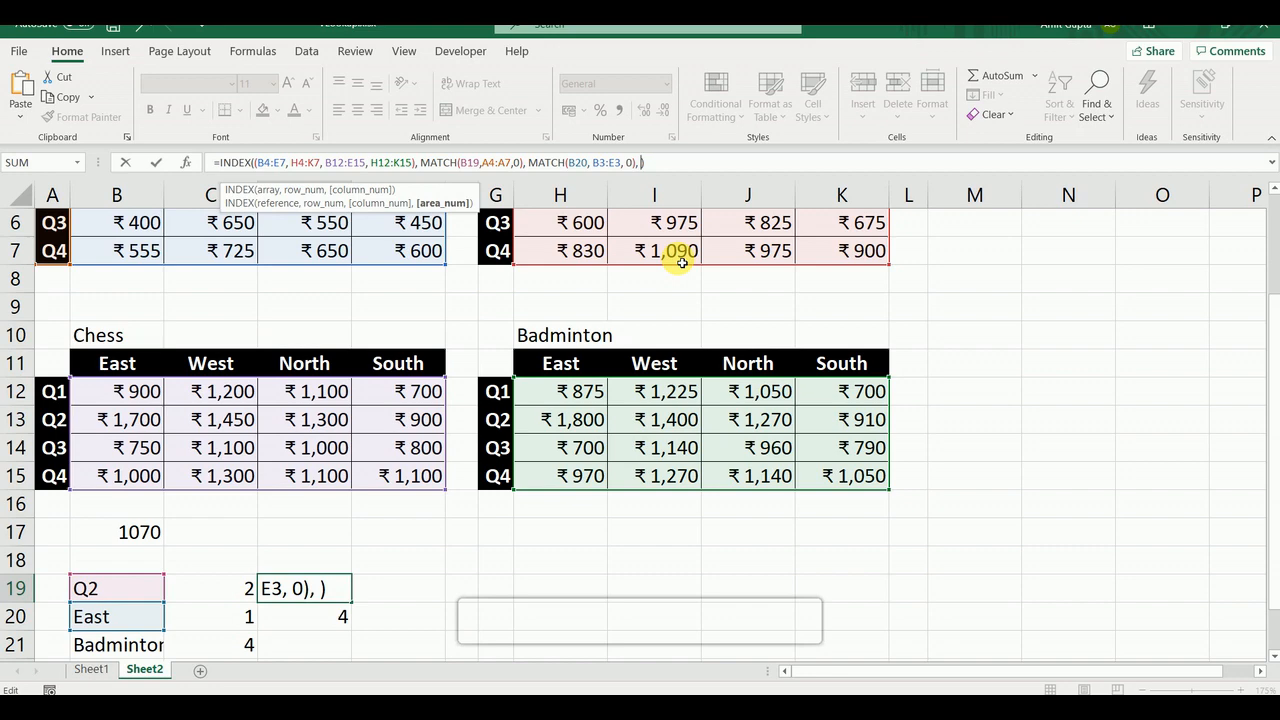
pyautogui.write('MATCH(B21, M2:M5, 0)')
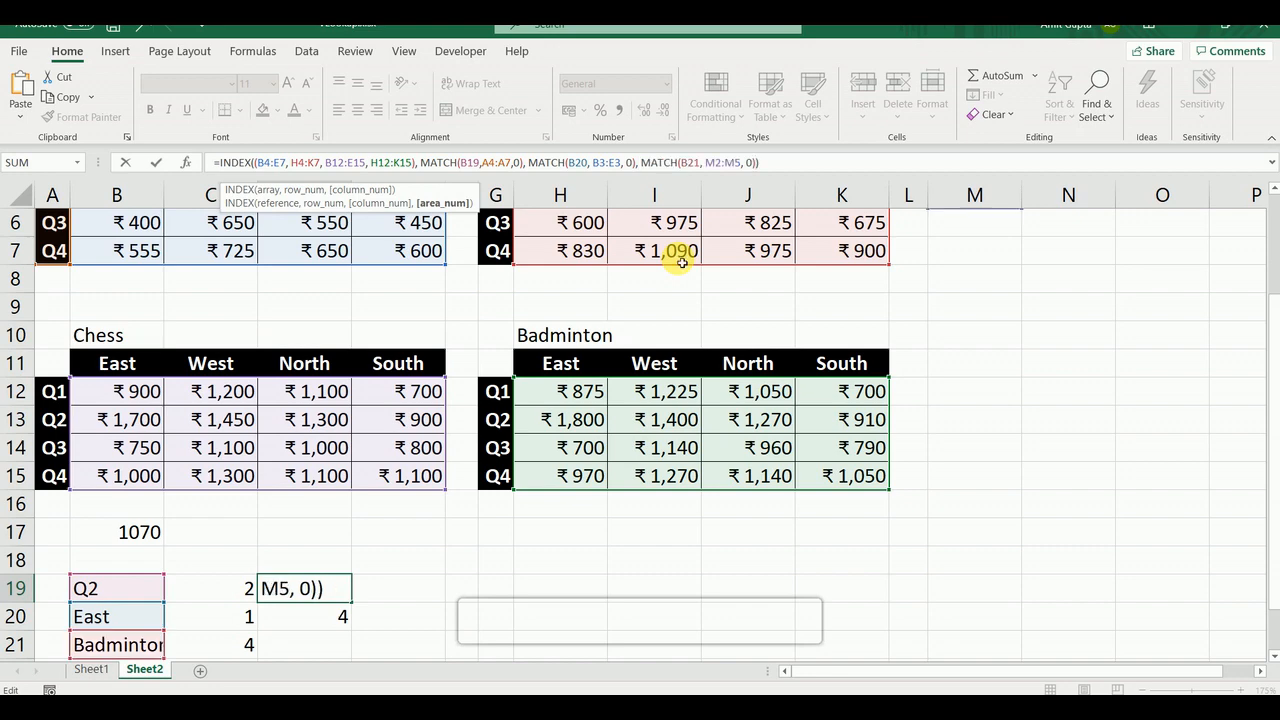
pyautogui.press('Return')
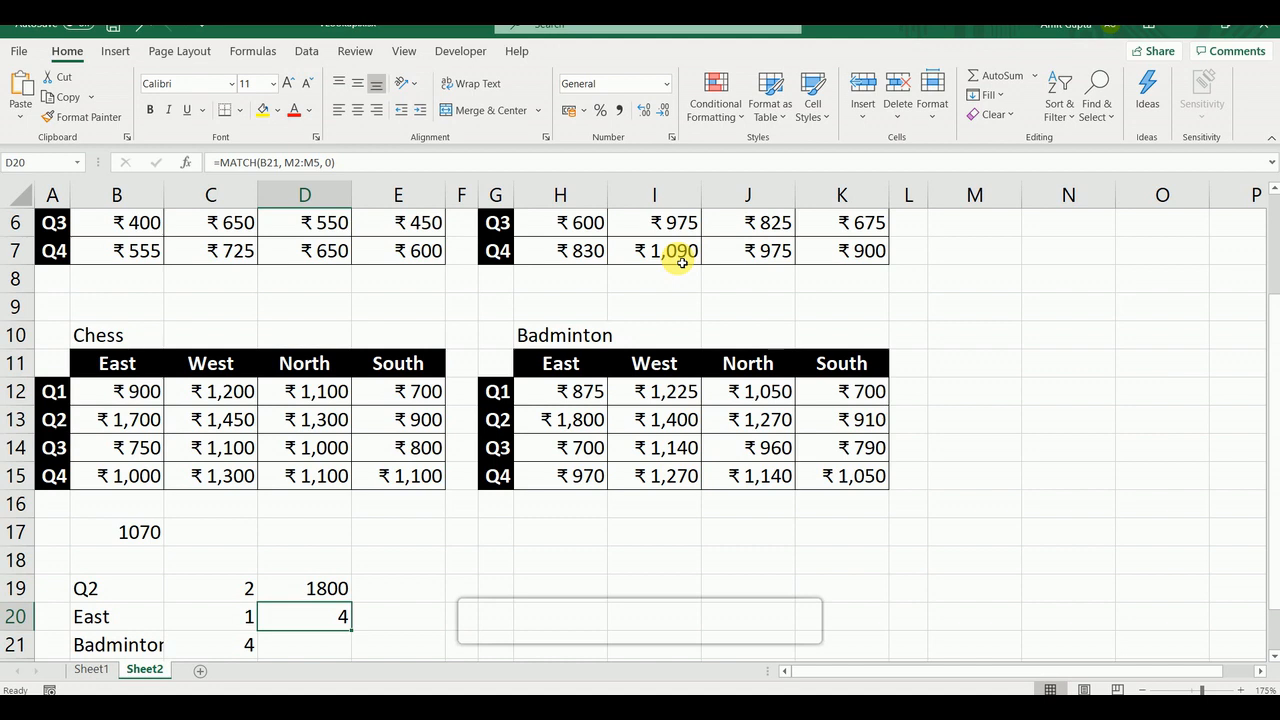
pyautogui.press('Delete')
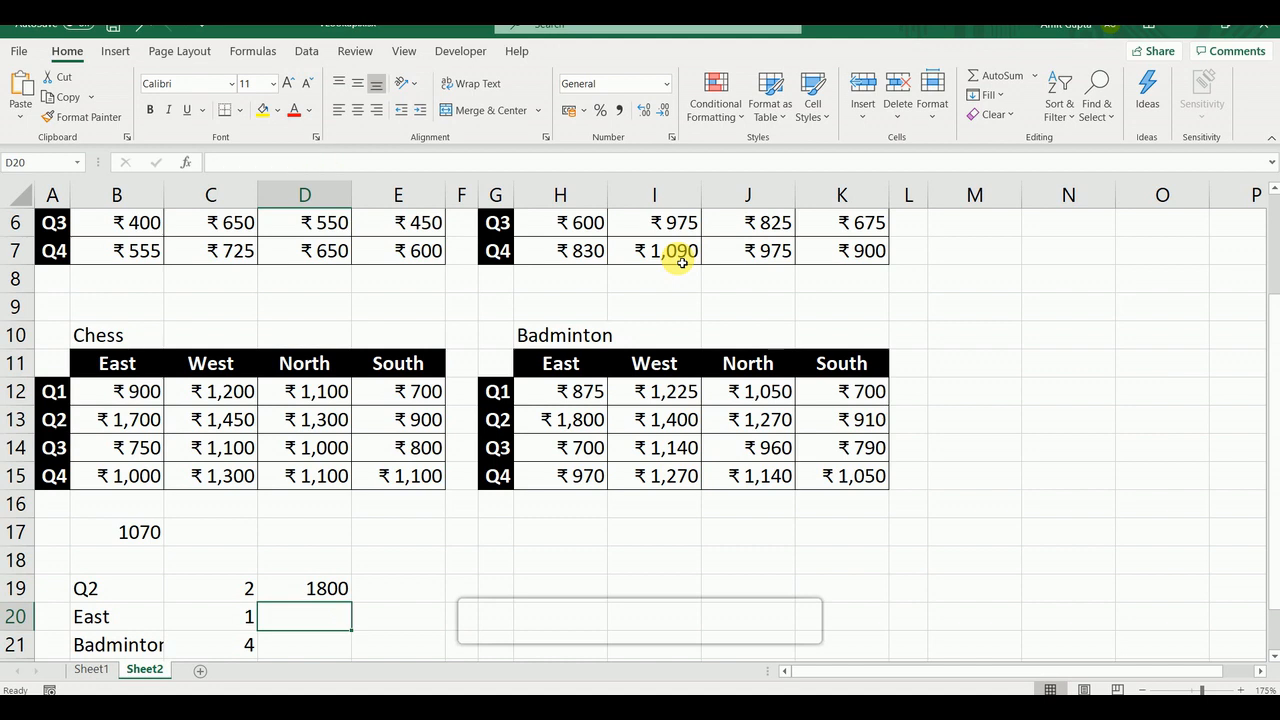
# Change the lookup criteria in B19:B21 to Q3, South and Chess
pyautogui.press('Up')
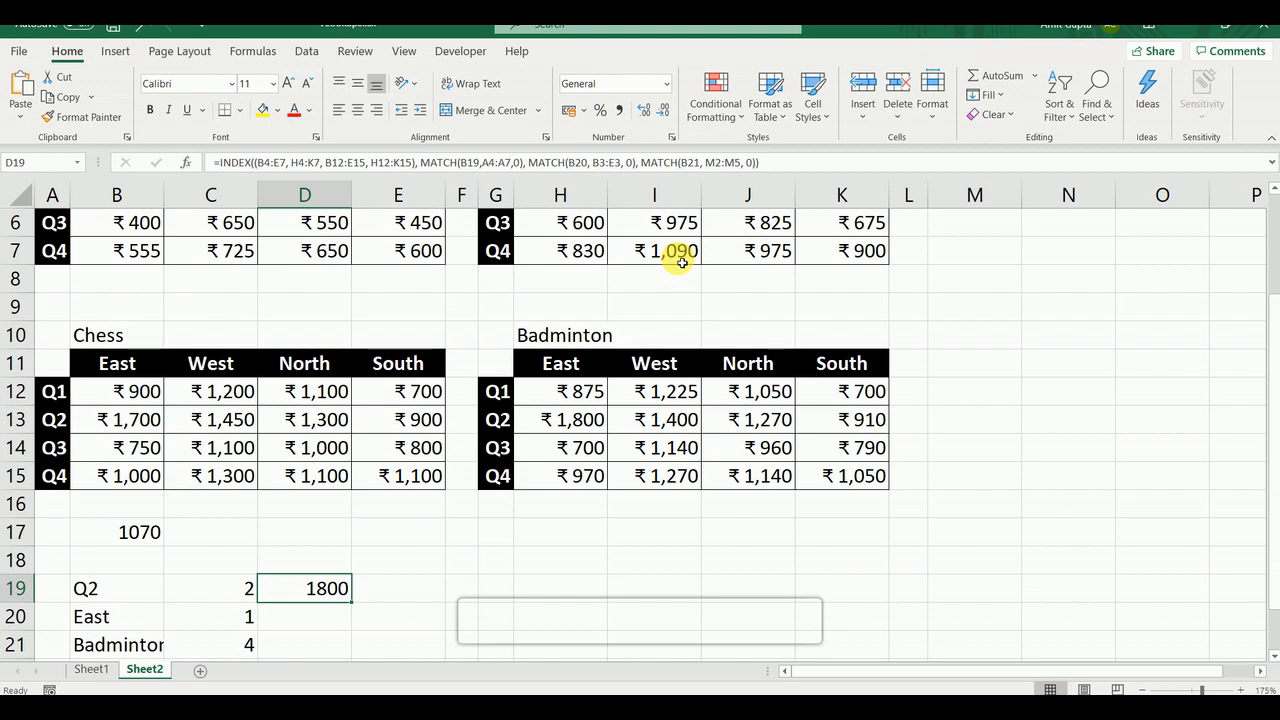
pyautogui.press('Left')
pyautogui.press('Left')
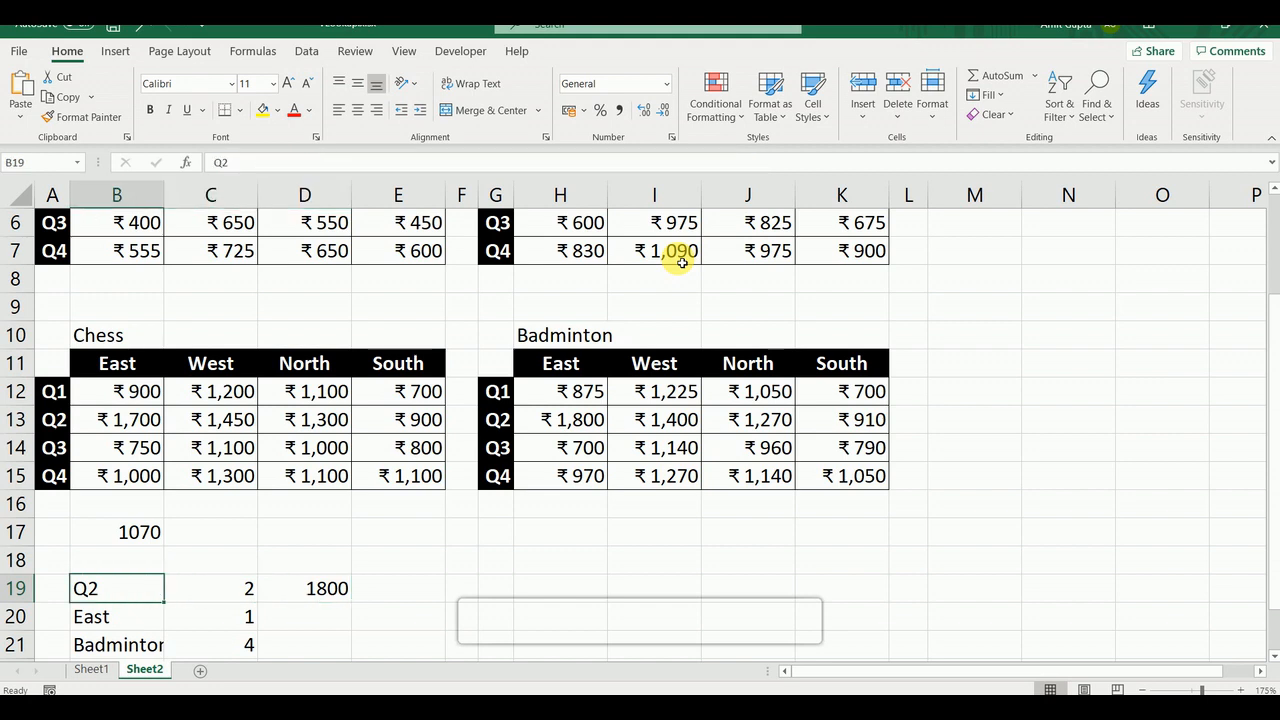
pyautogui.write('Q')
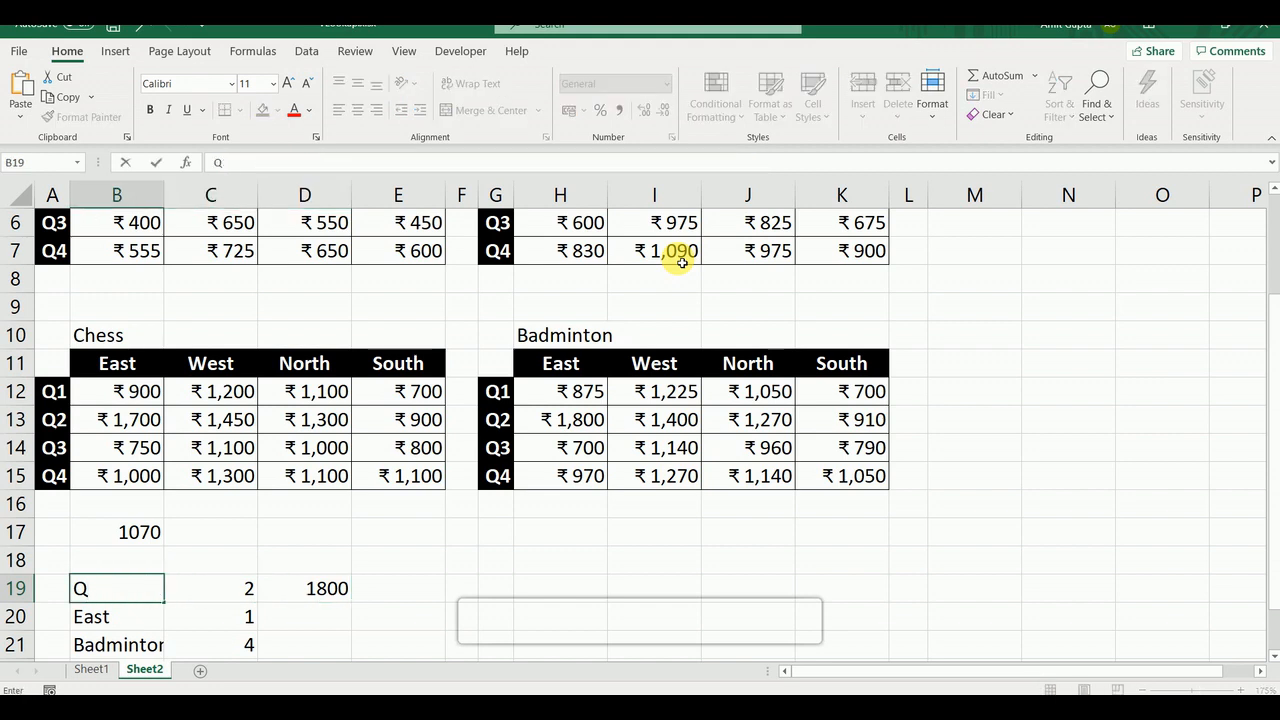
pyautogui.write('3')
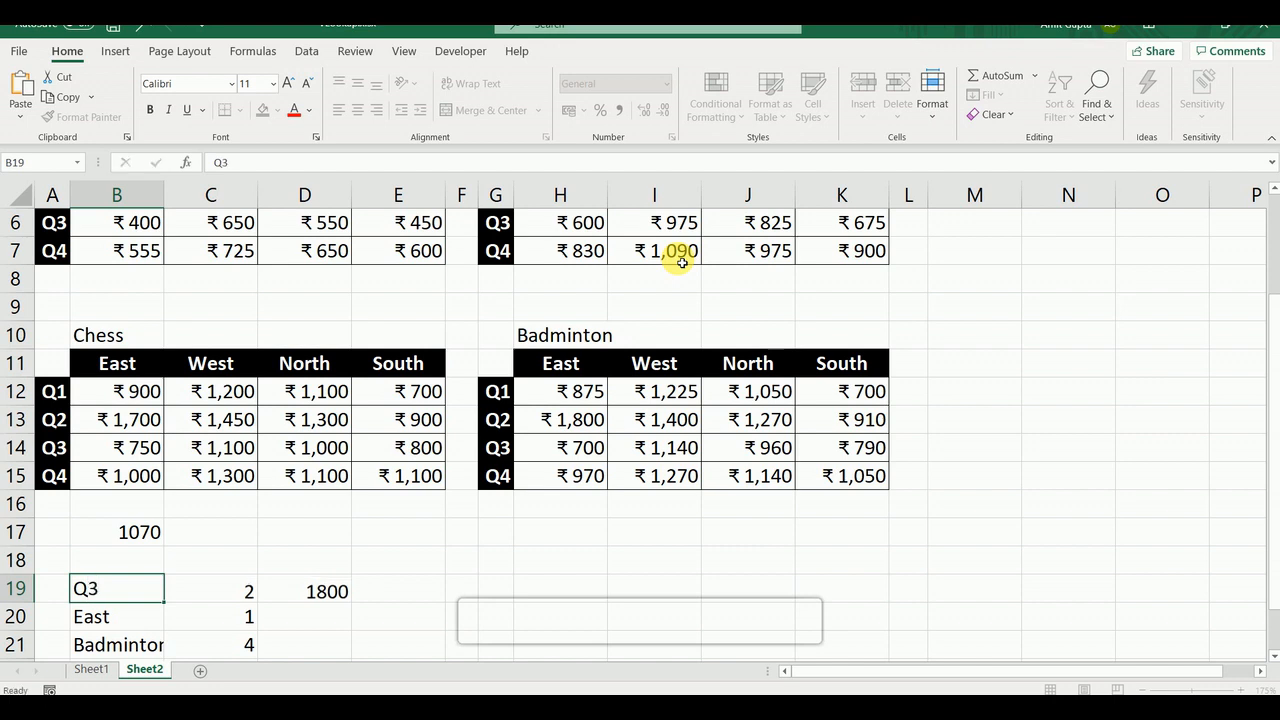
pyautogui.press('Return')
pyautogui.write('South')
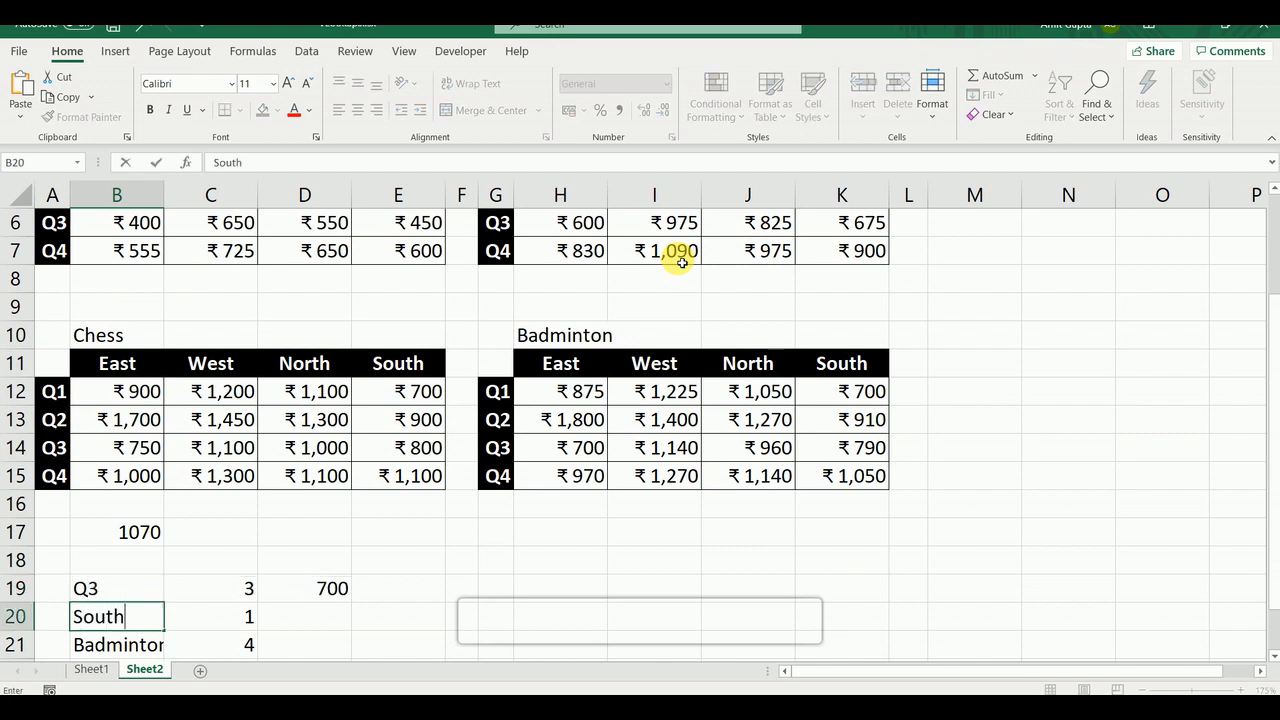
pyautogui.press('Return')
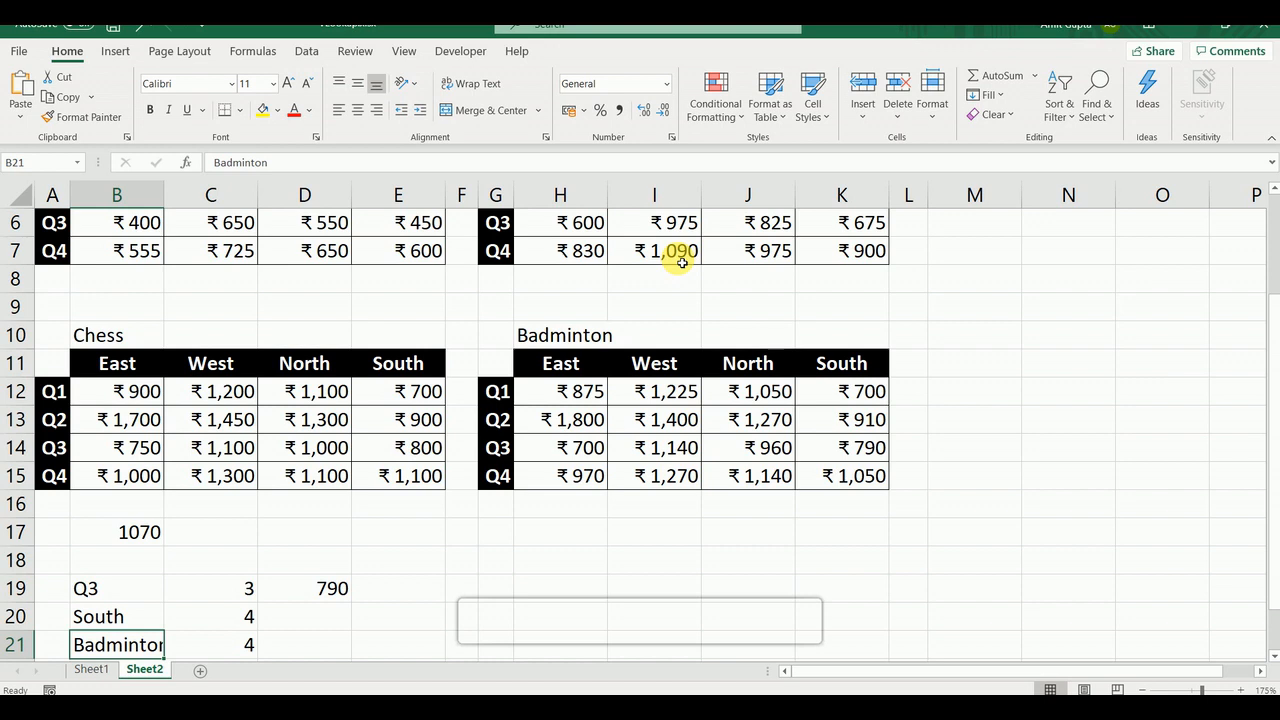
pyautogui.write('Chess')
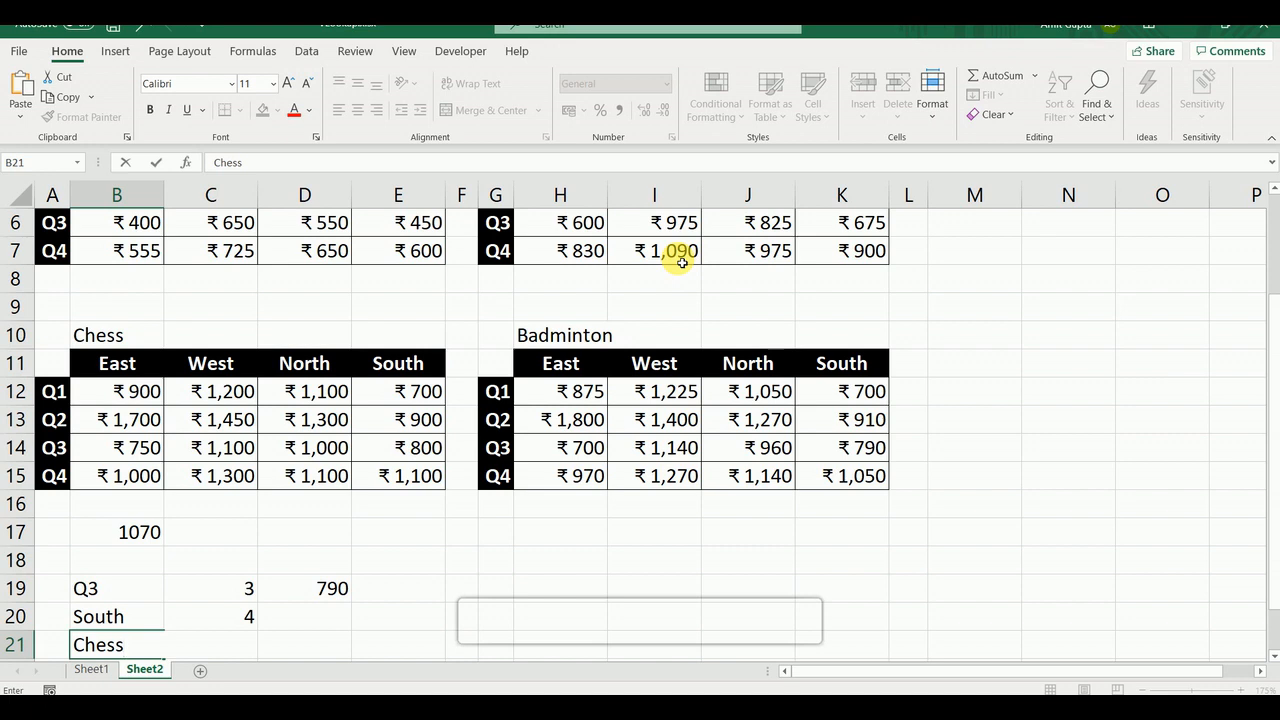
pyautogui.press('Return')
# Compare the D19 result with the Q3 South cell in the Chess table
pyautogui.press('Up')
pyautogui.press('Up')
pyautogui.press('Up')
pyautogui.press('Right')
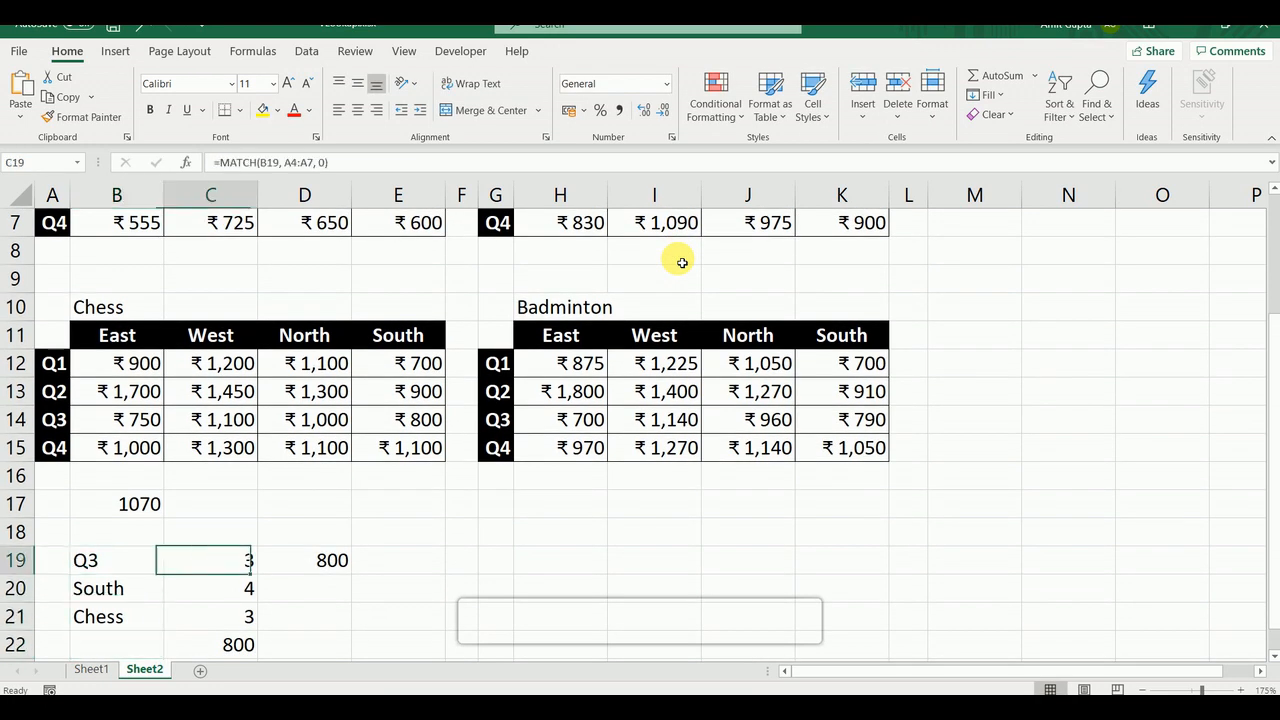
pyautogui.press('Right')
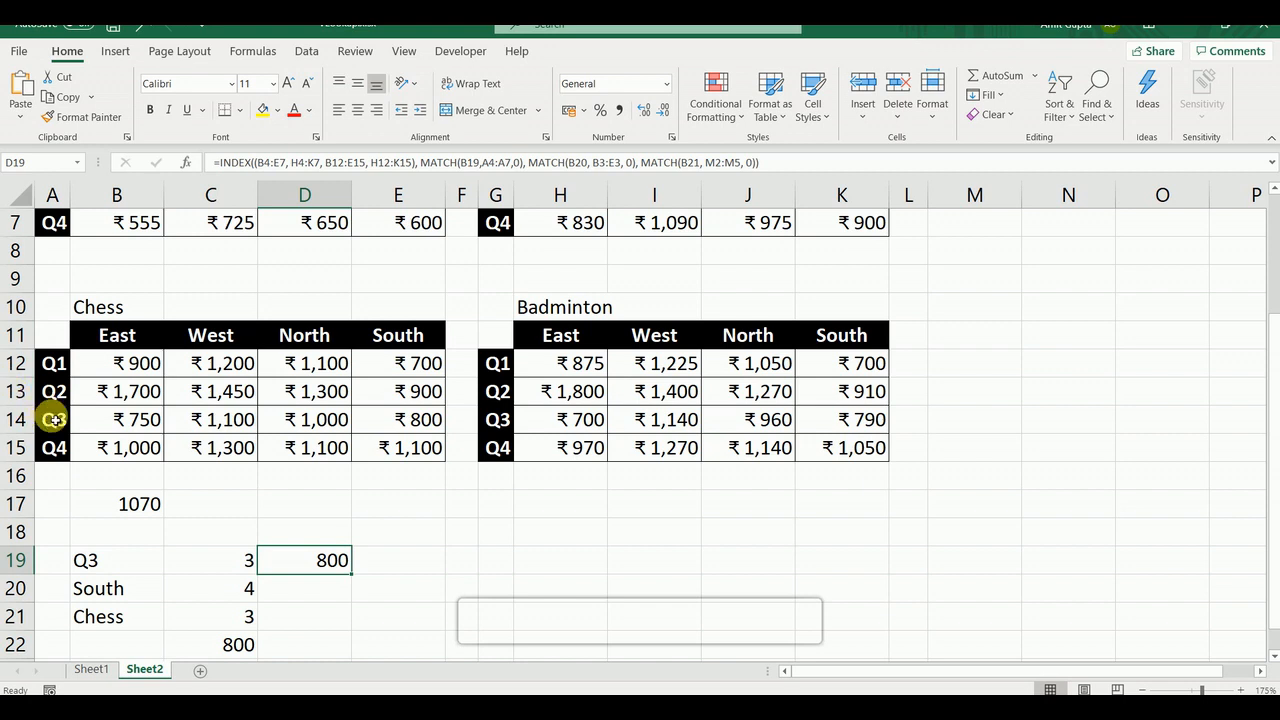
pyautogui.click(400, 419)
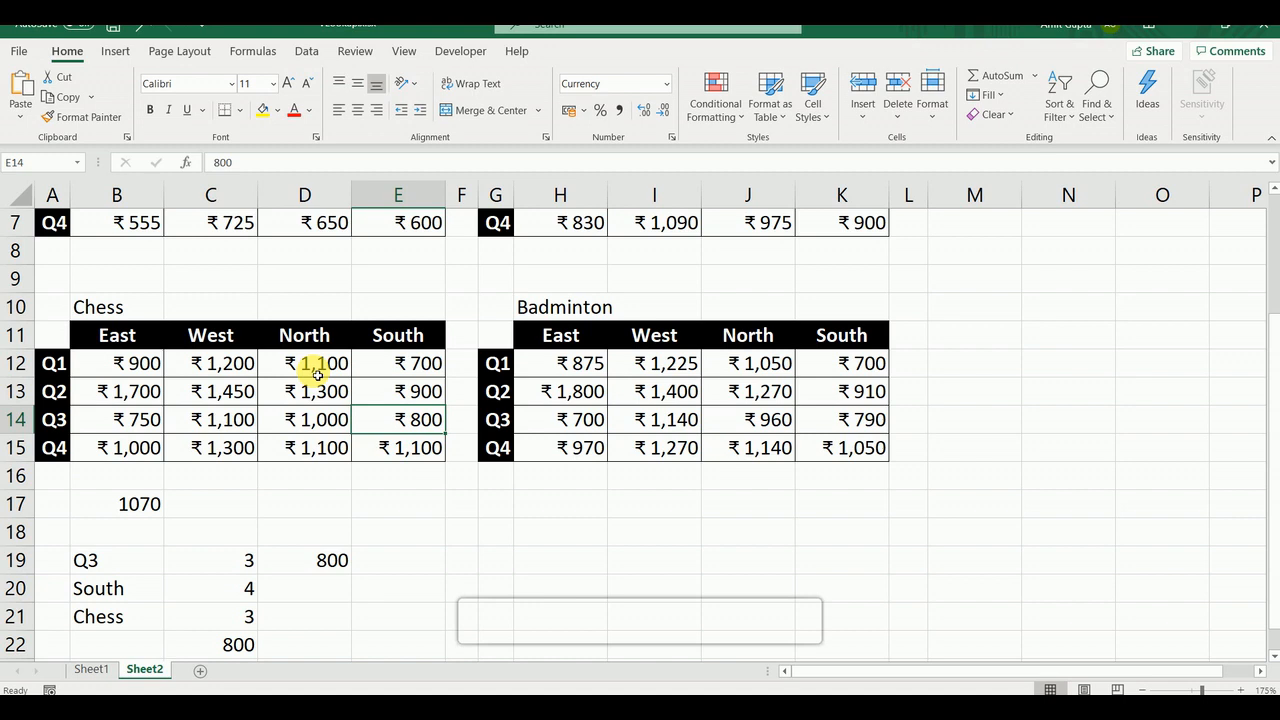
pyautogui.hotkey('alt', 'Tab')
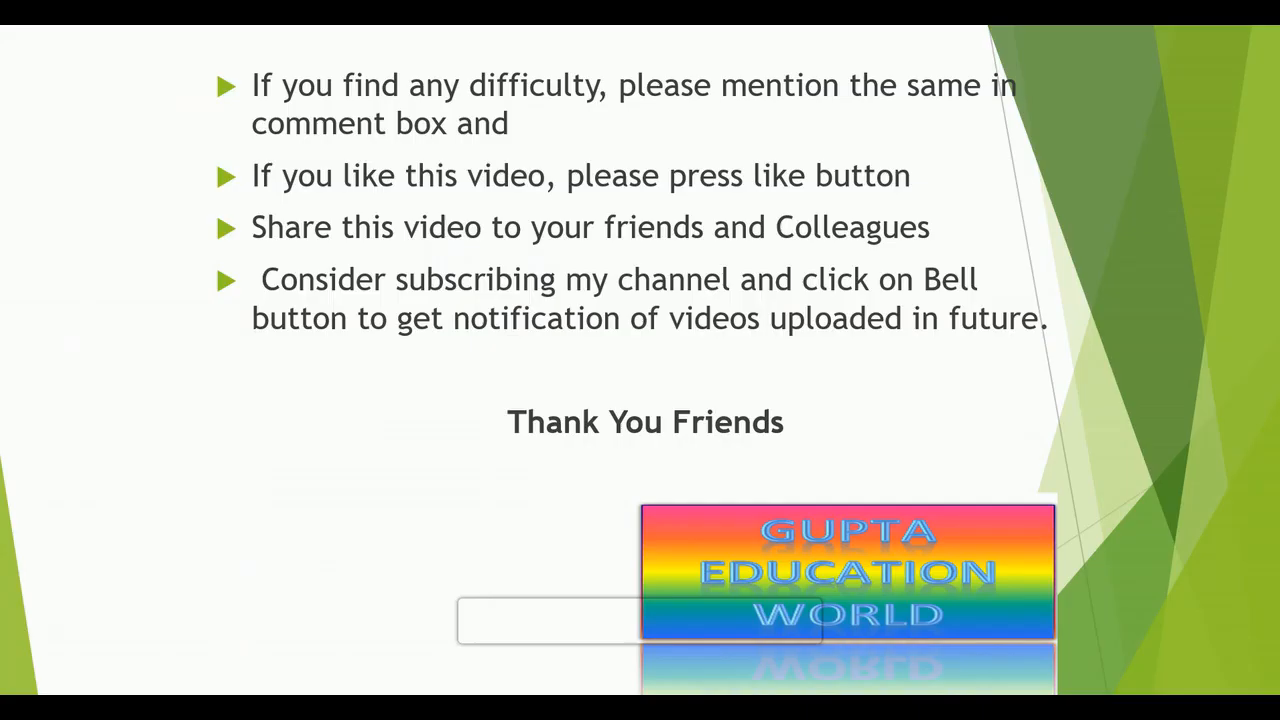